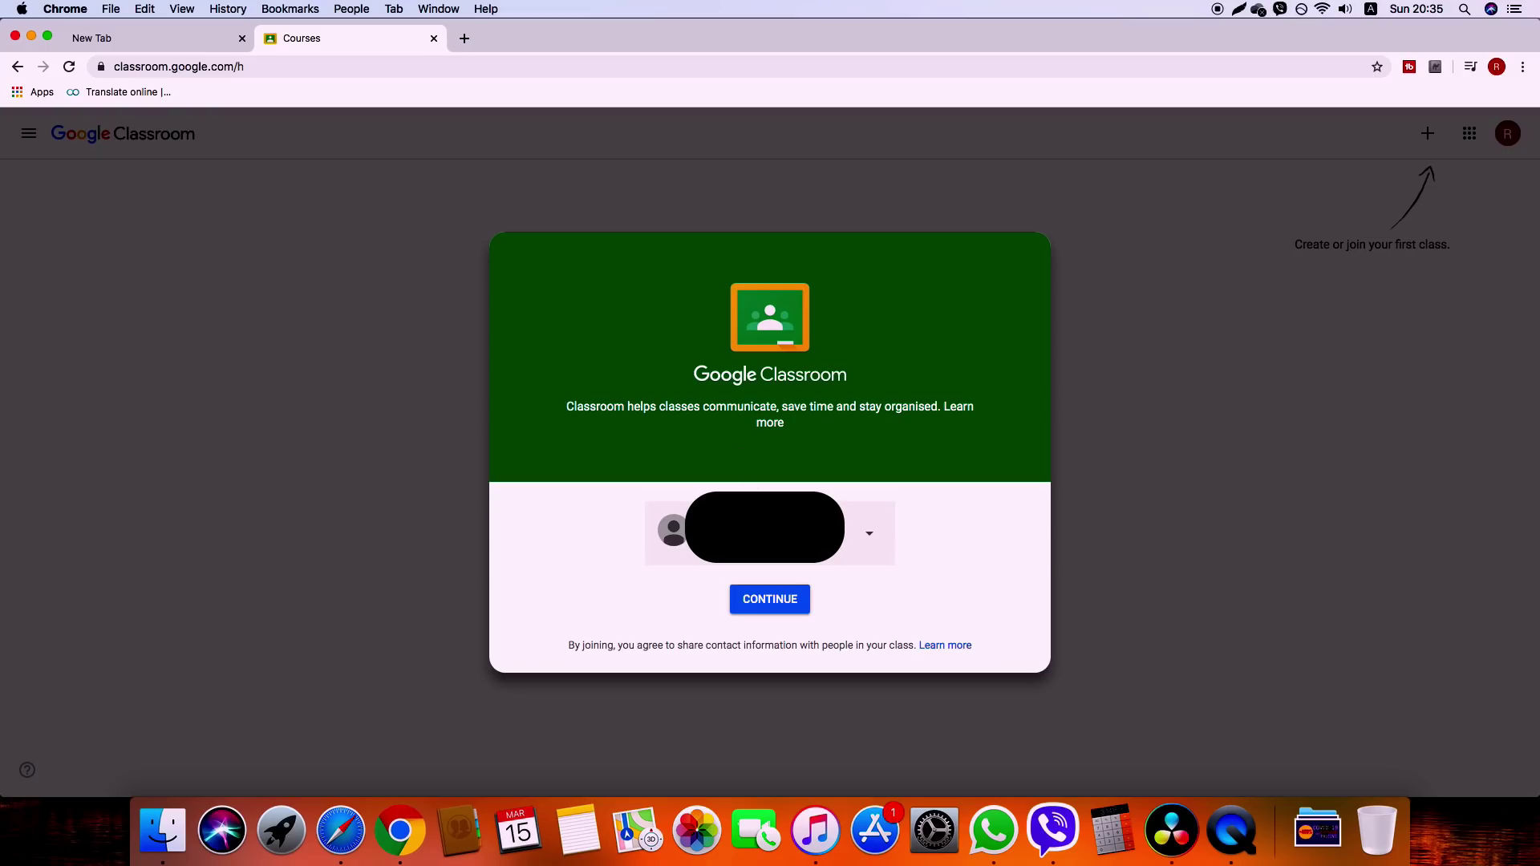
Enter Google Classroom with the shown account and start creating a class, accepting the notice about not using it at a school with students.
click(781, 596)
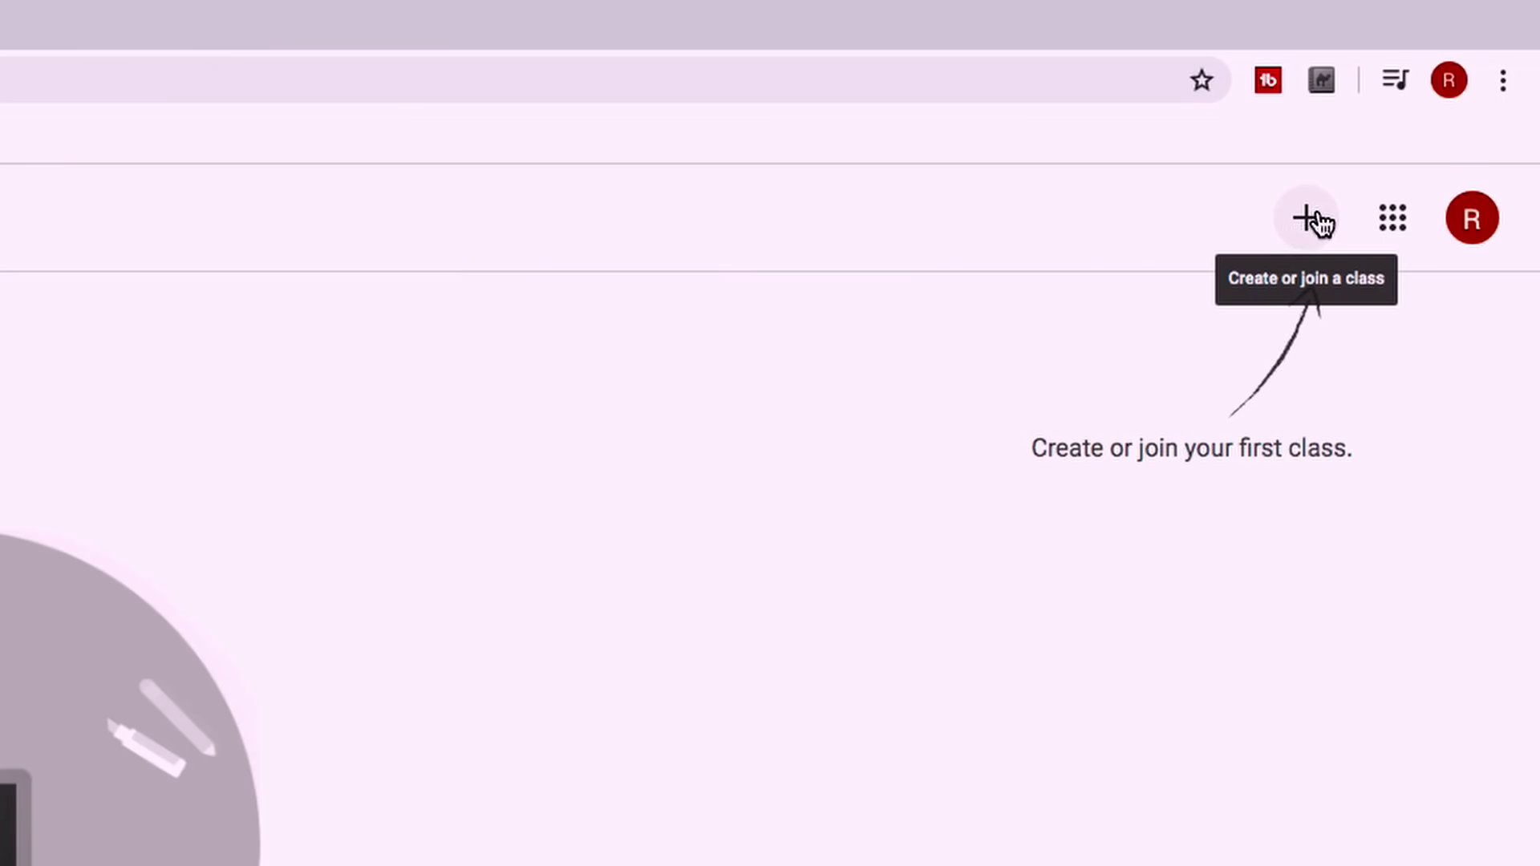
click(1316, 229)
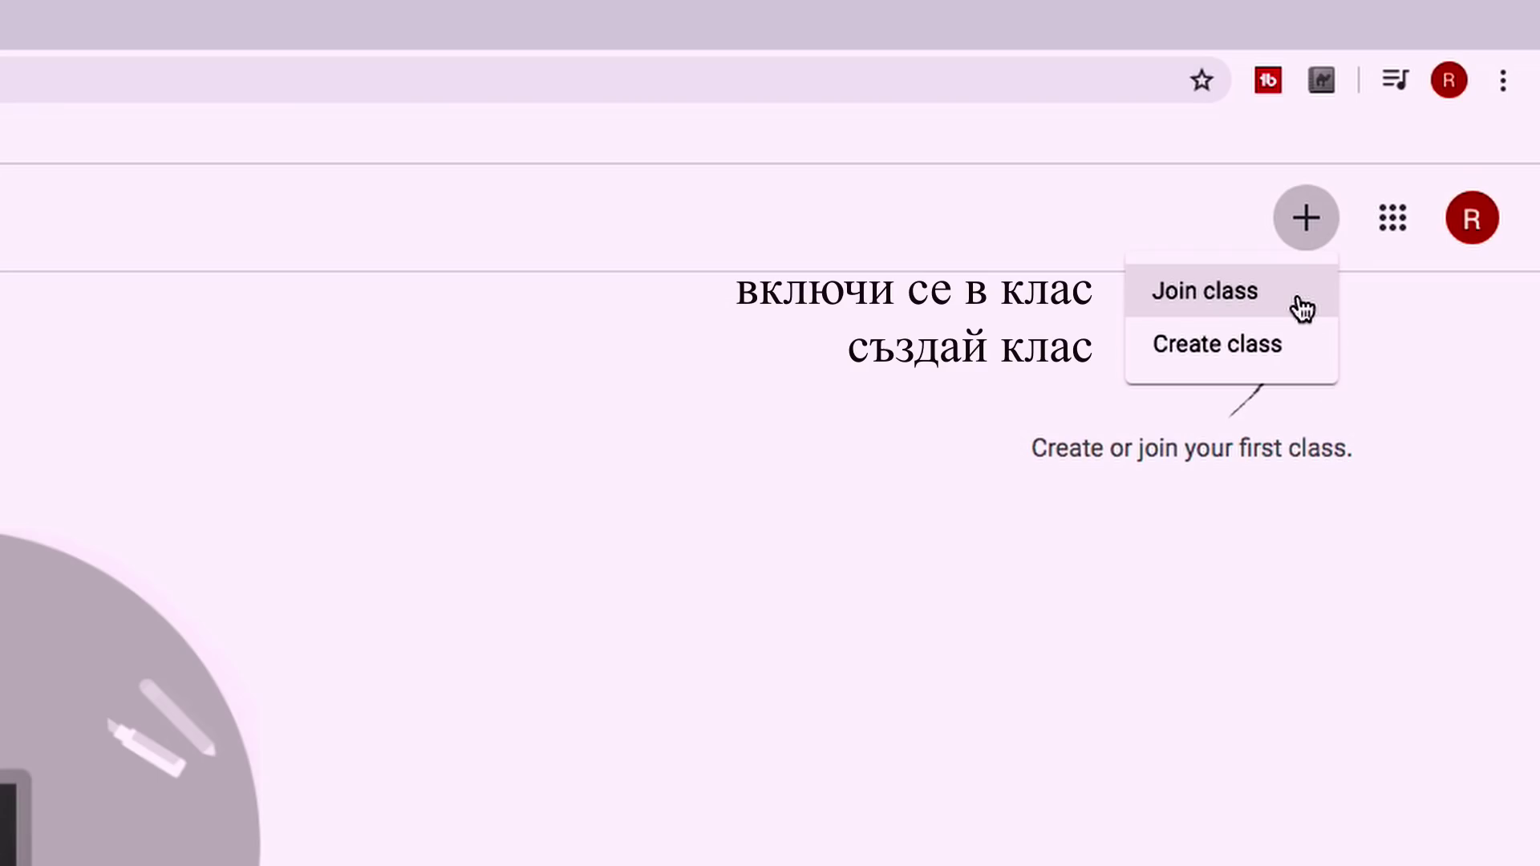
click(1305, 353)
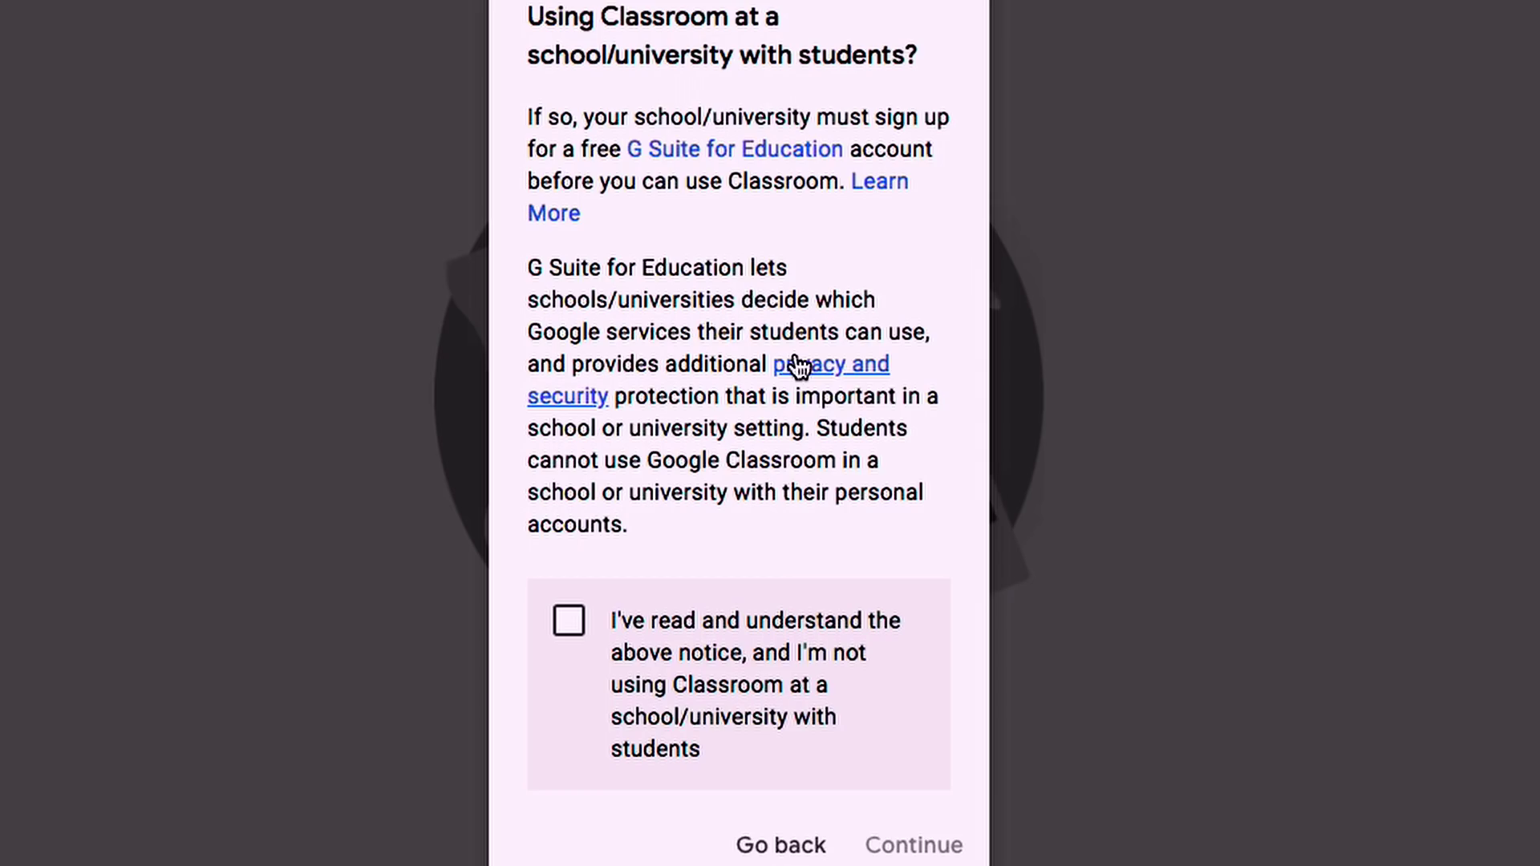
click(569, 621)
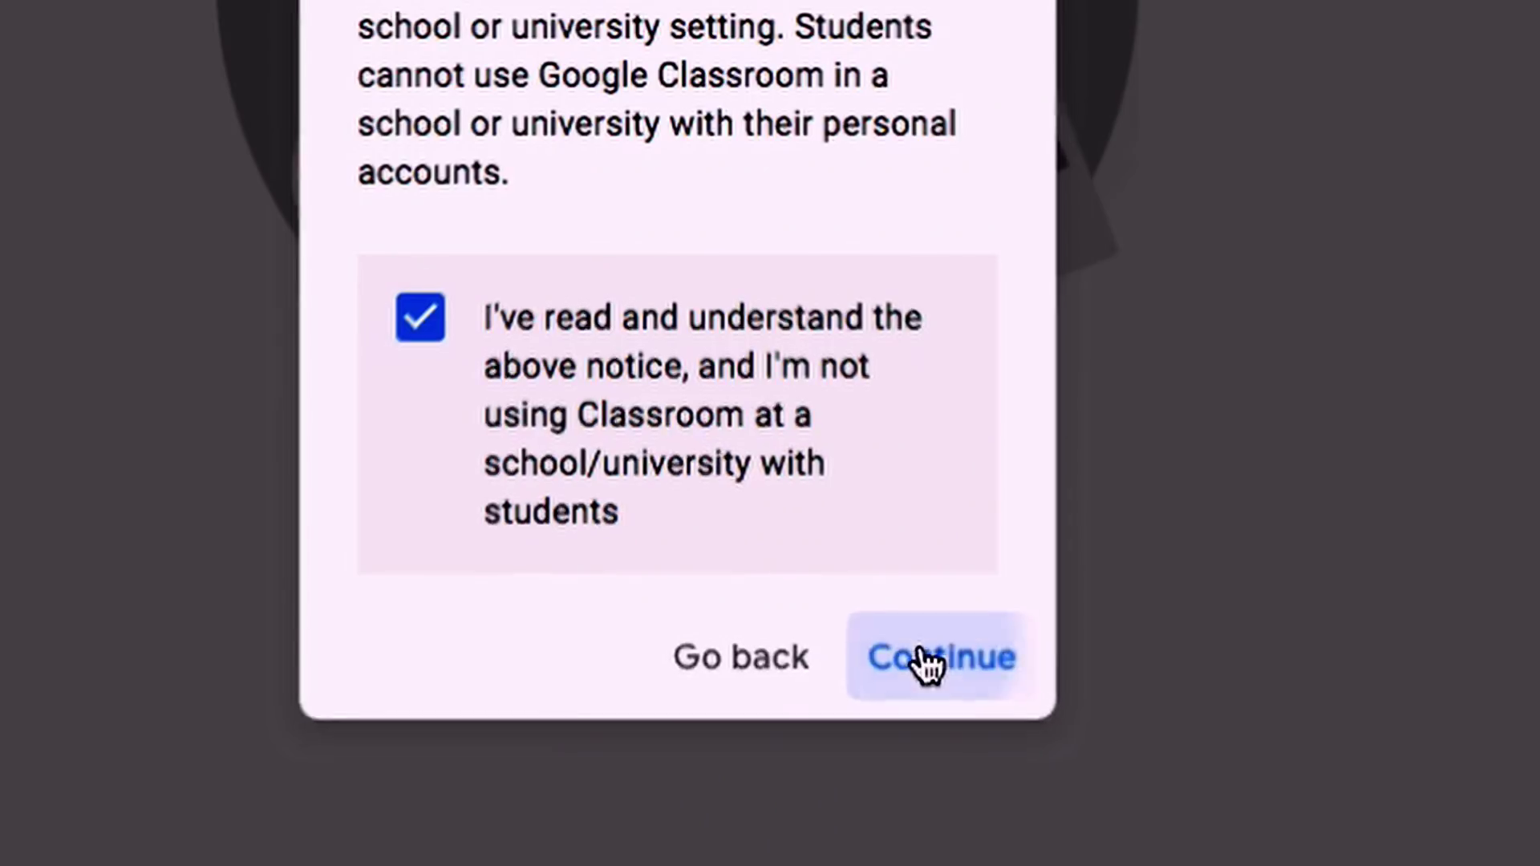
click(922, 664)
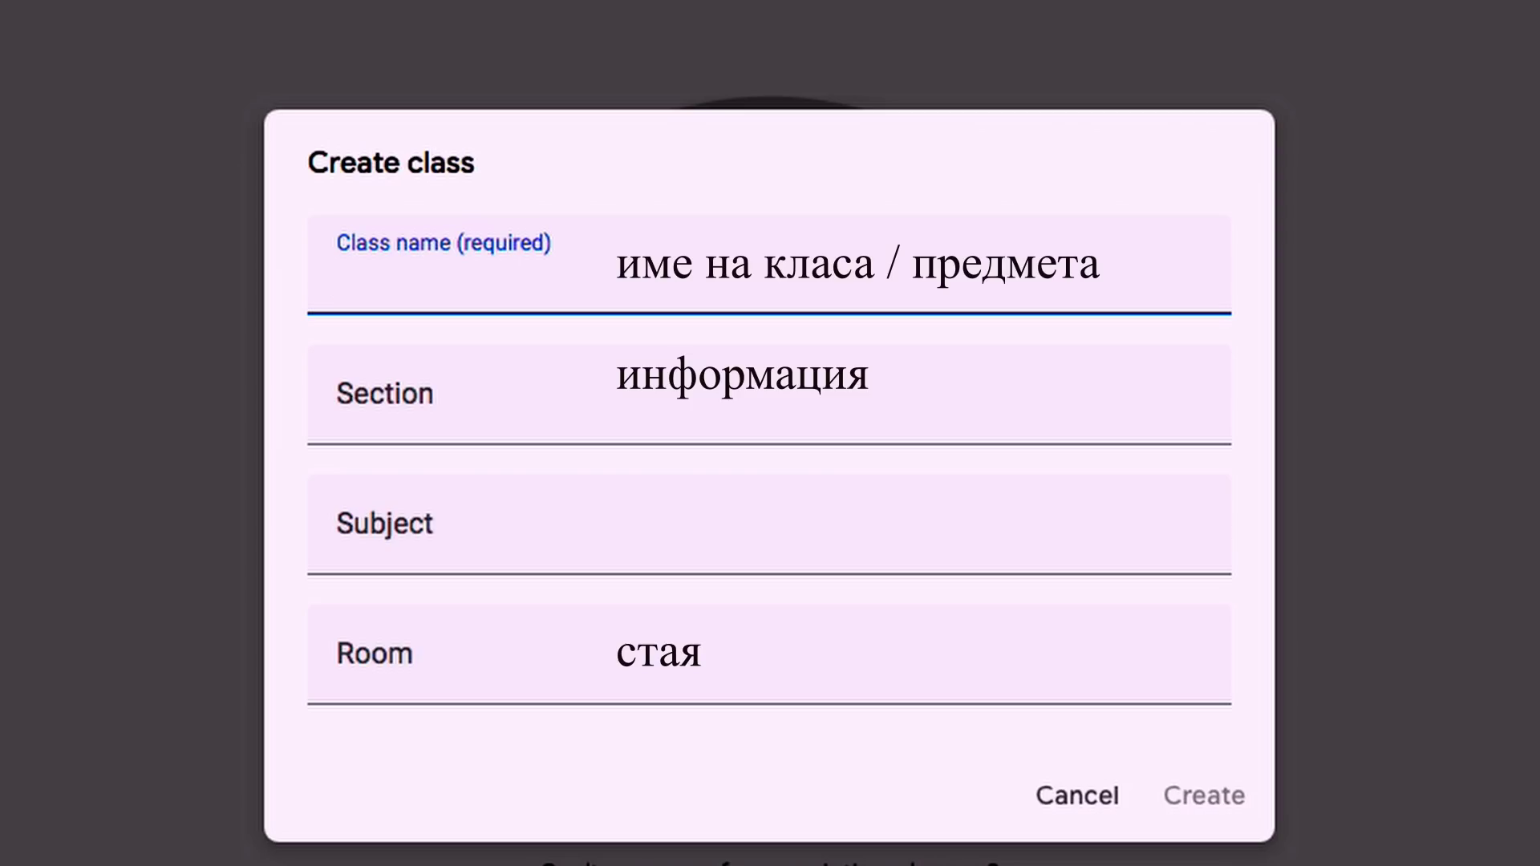
Name the class "Математика - 9. клас".
text(Математ)
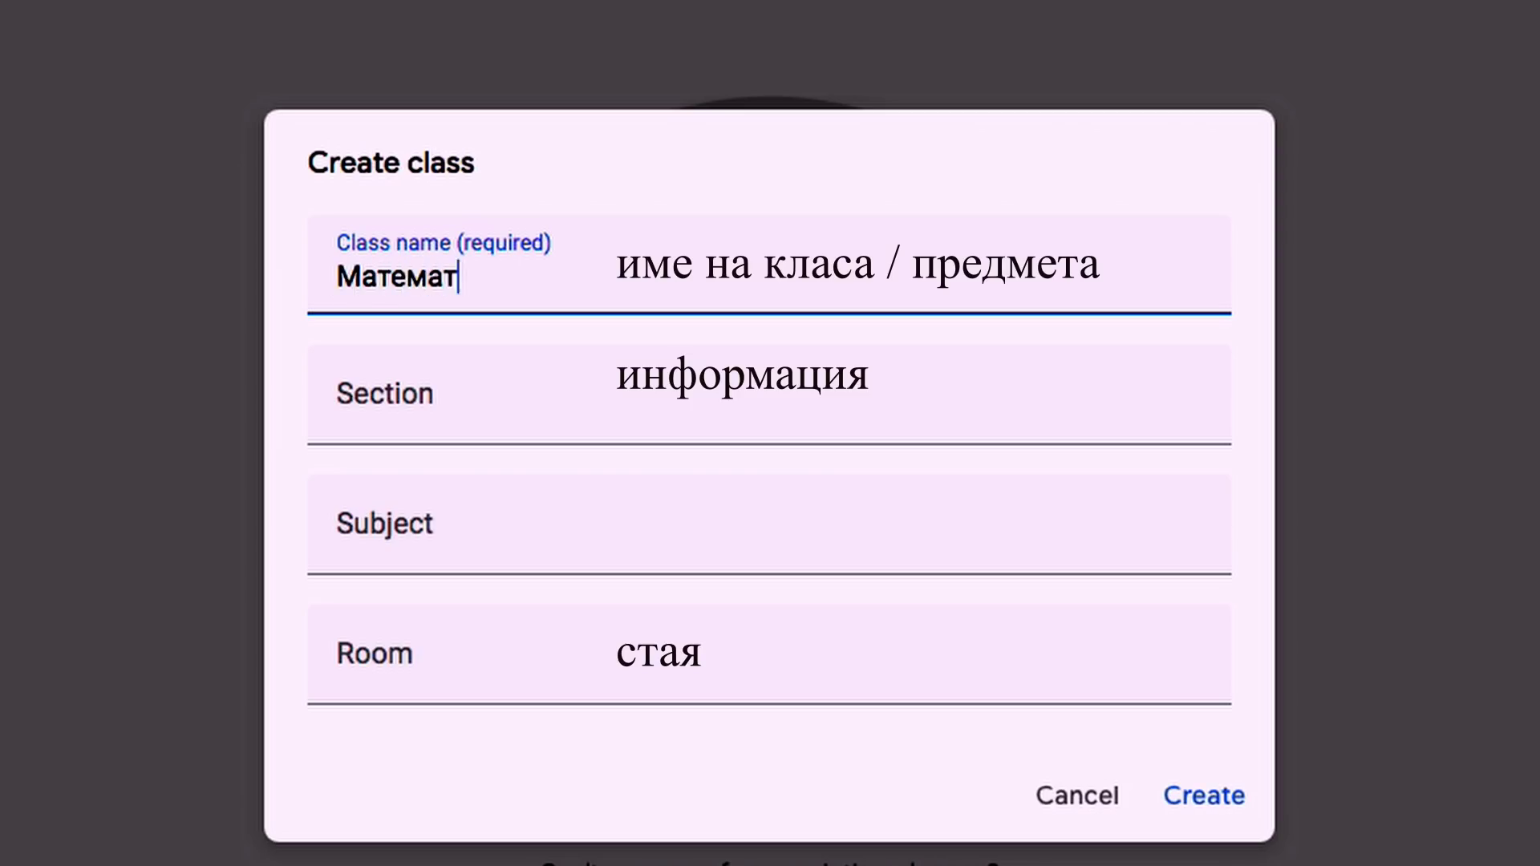
text(ика - 9клас)
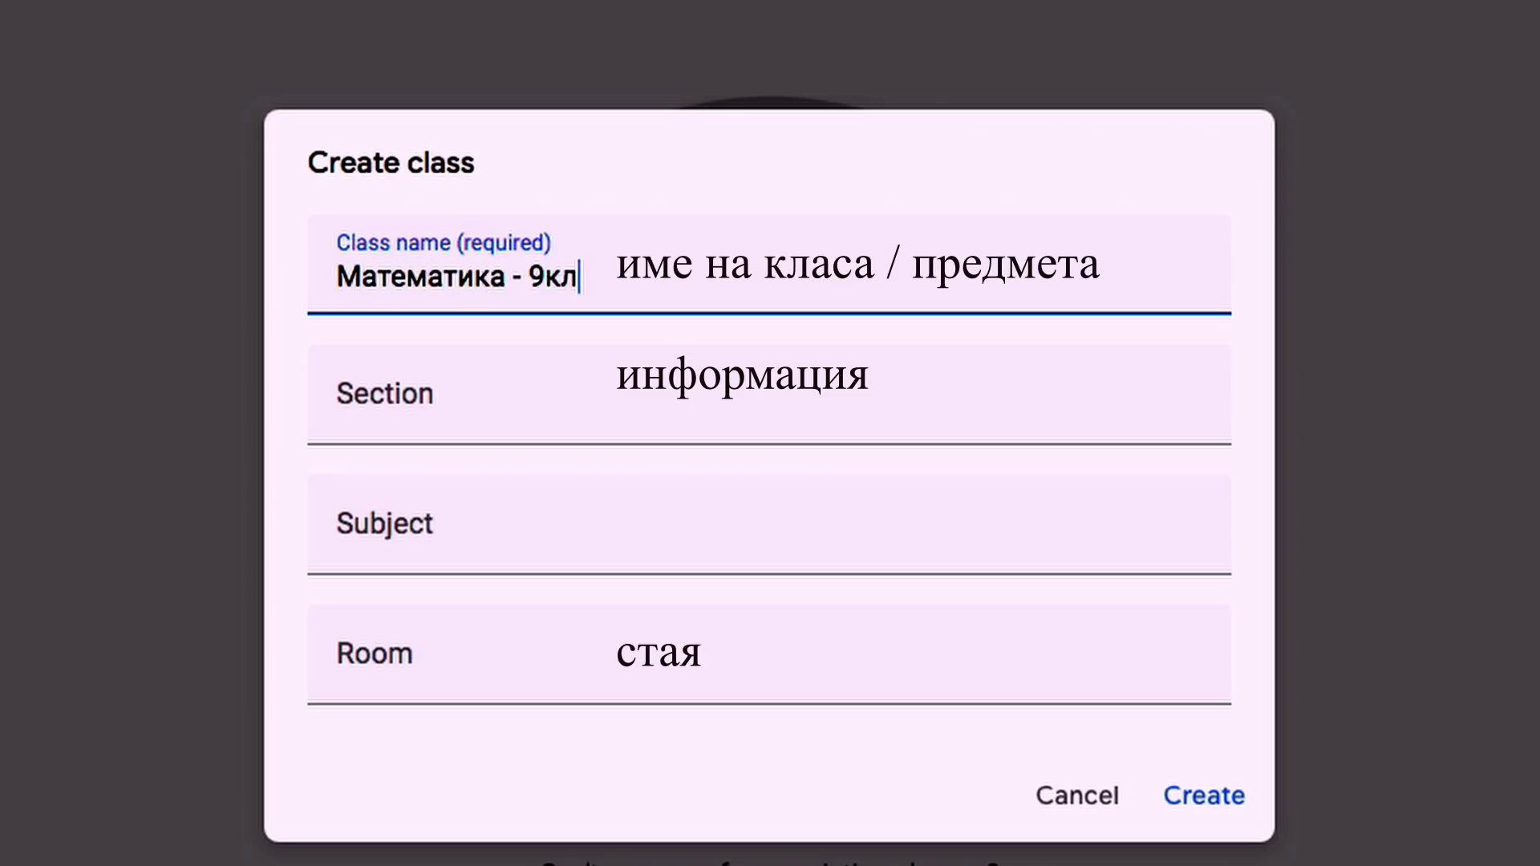
key(Left)
key(Left)
key(Left)
key(Left)
text(.)
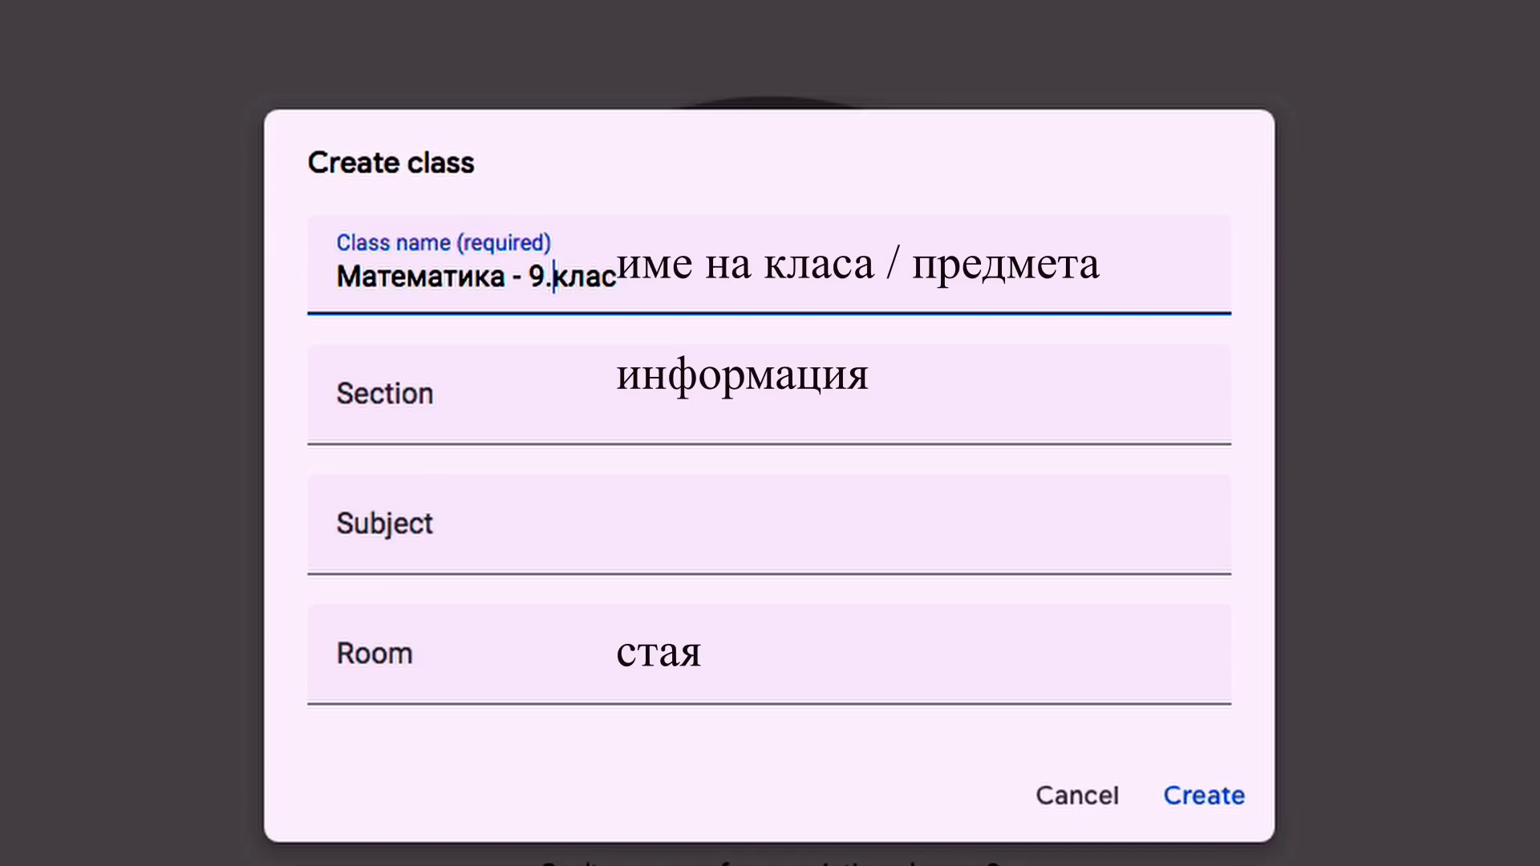
Enter the teacher's full name as the section, create the class with subject and room empty, and dismiss the what's-new notice.
click(553, 425)
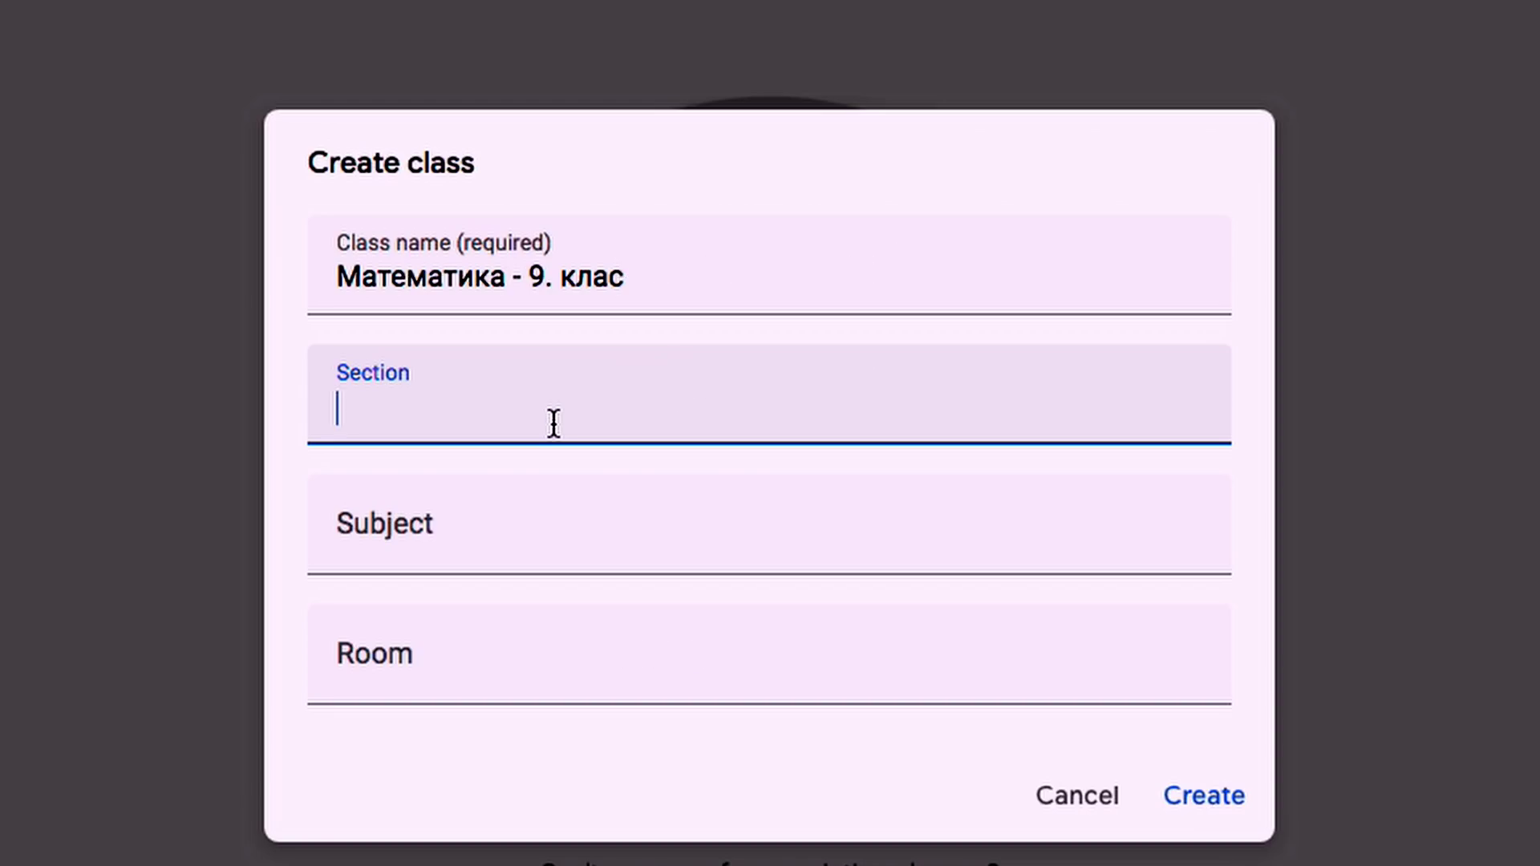
click(551, 526)
click(534, 665)
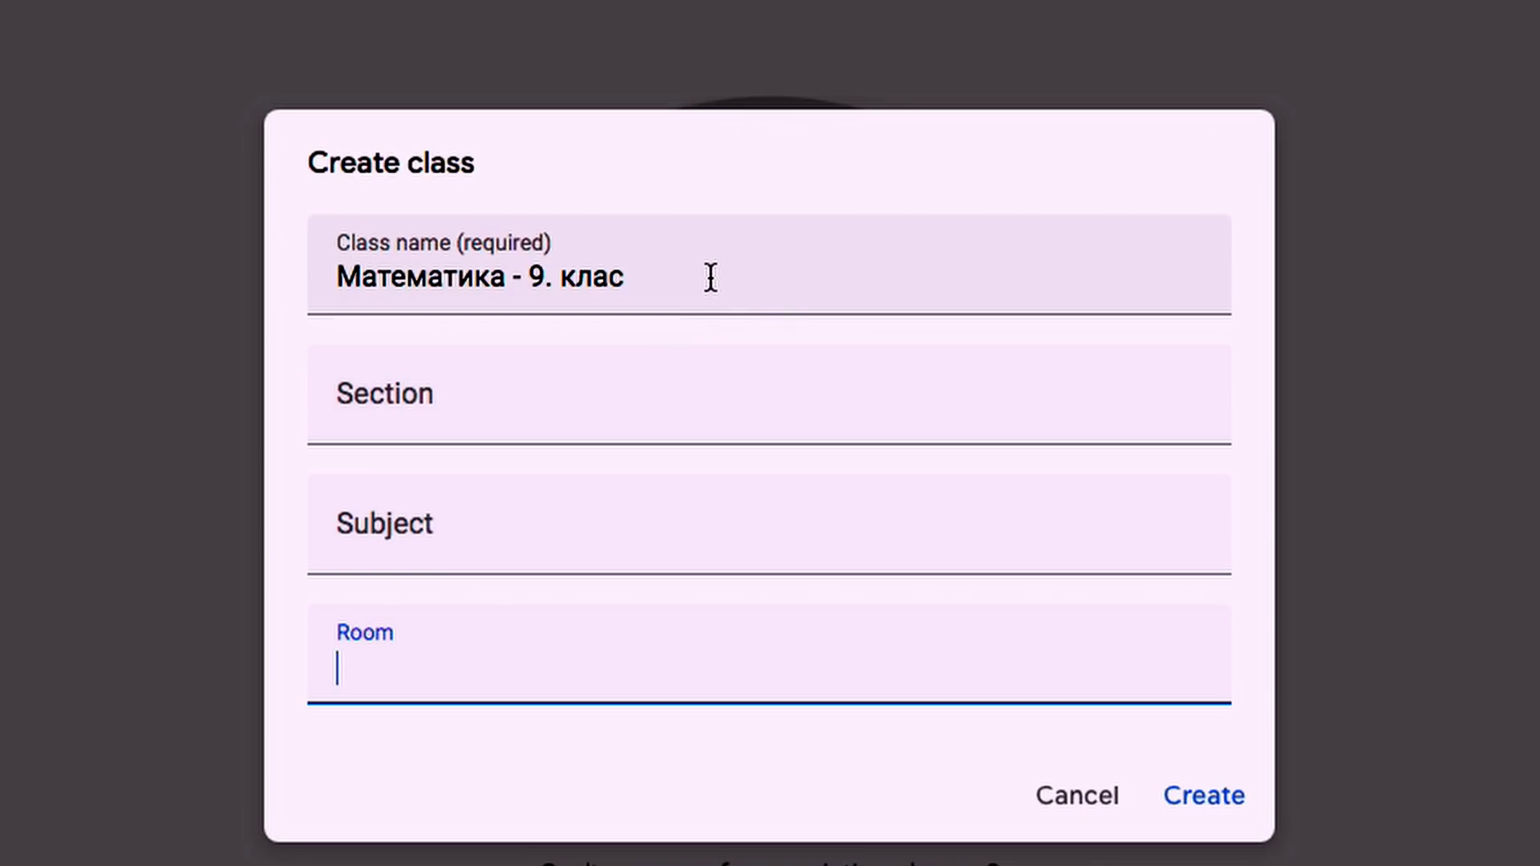
click(660, 423)
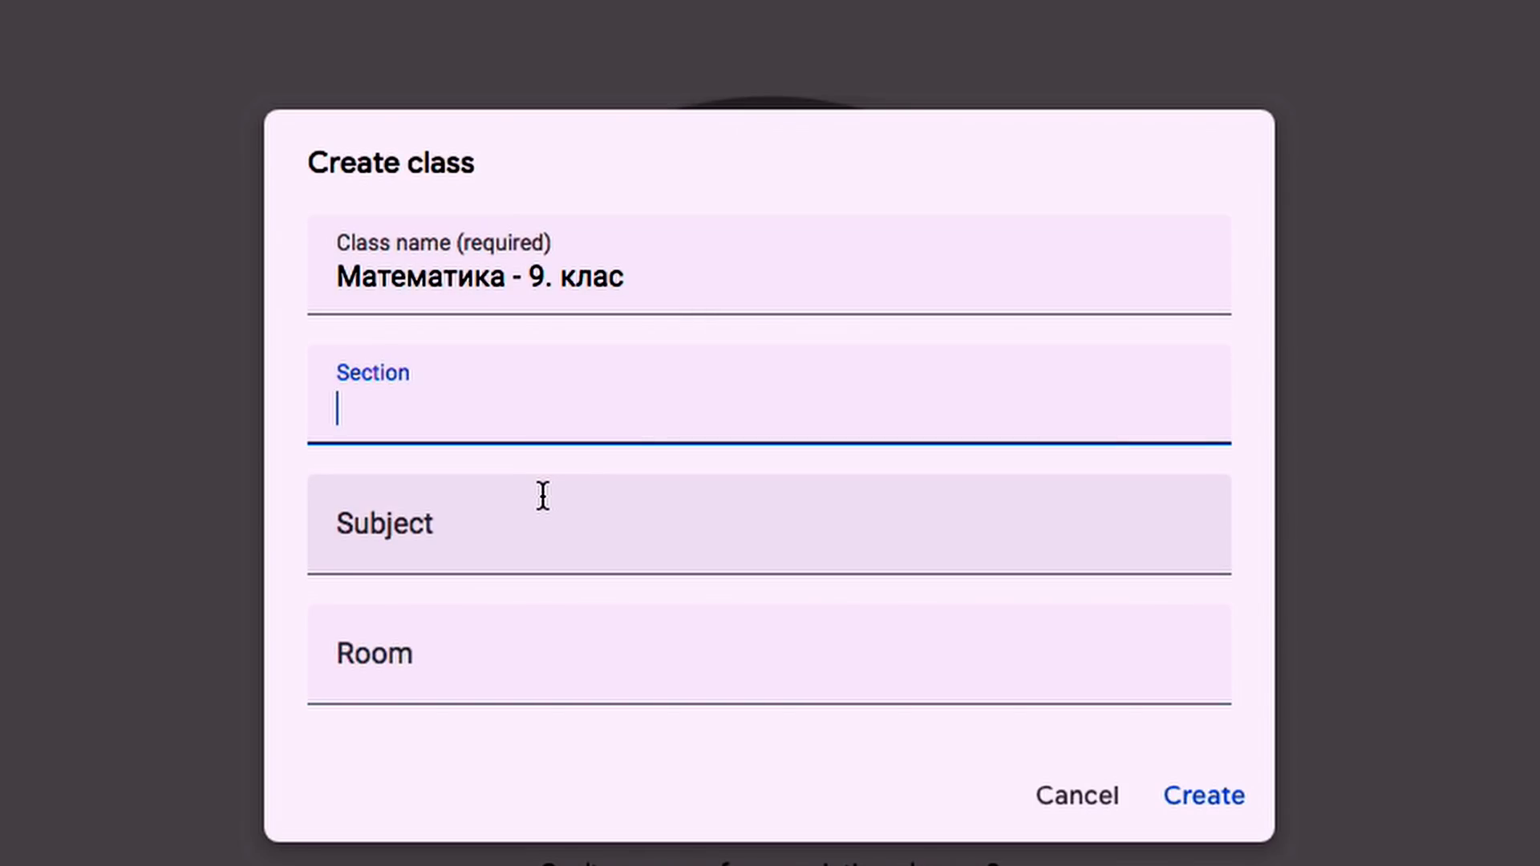
text(Иван)
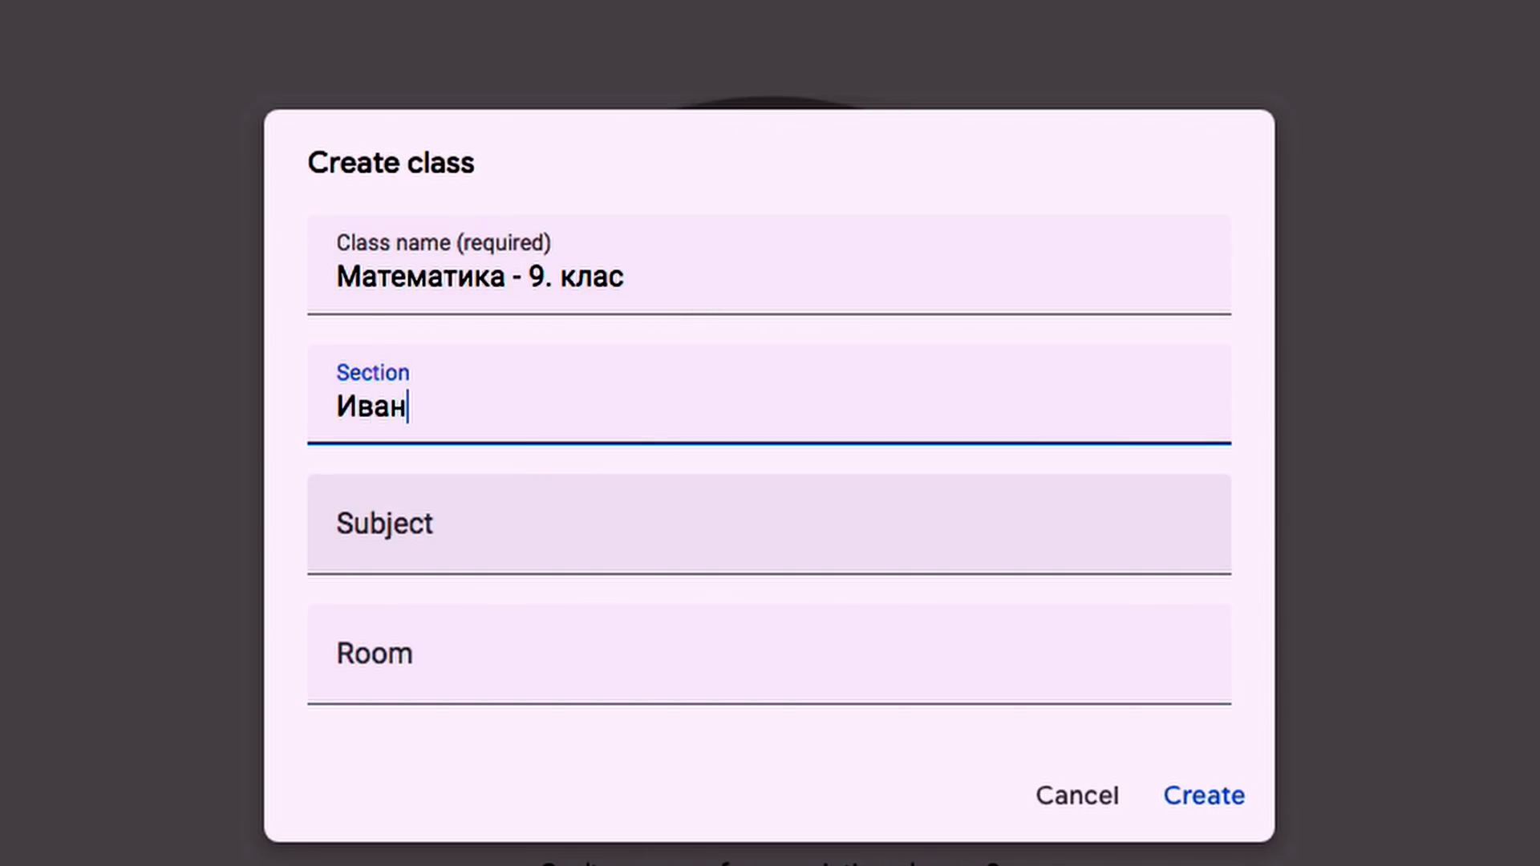
text( Петров)
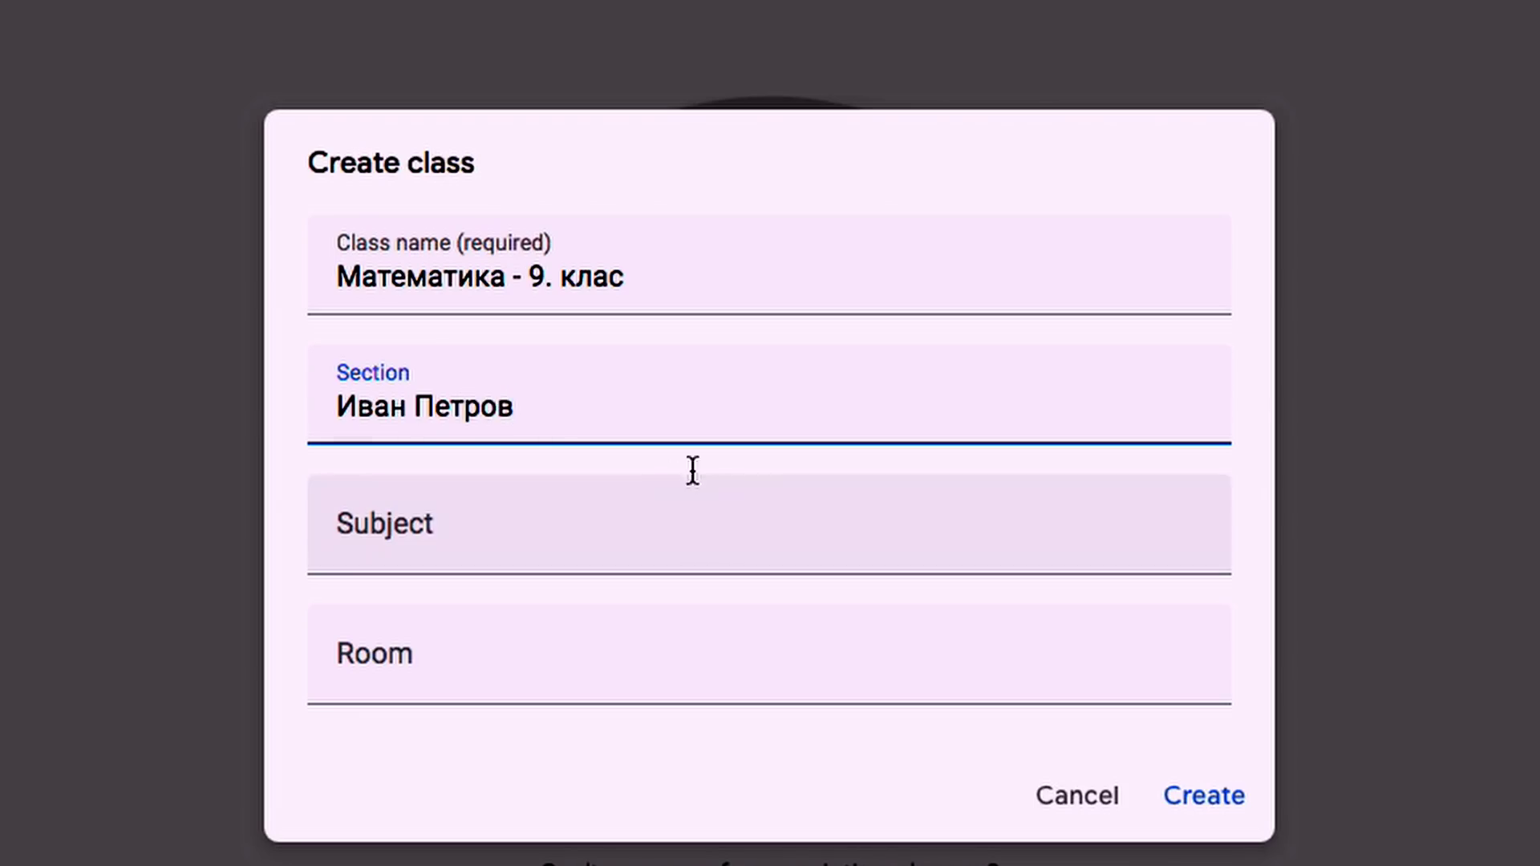
click(1170, 785)
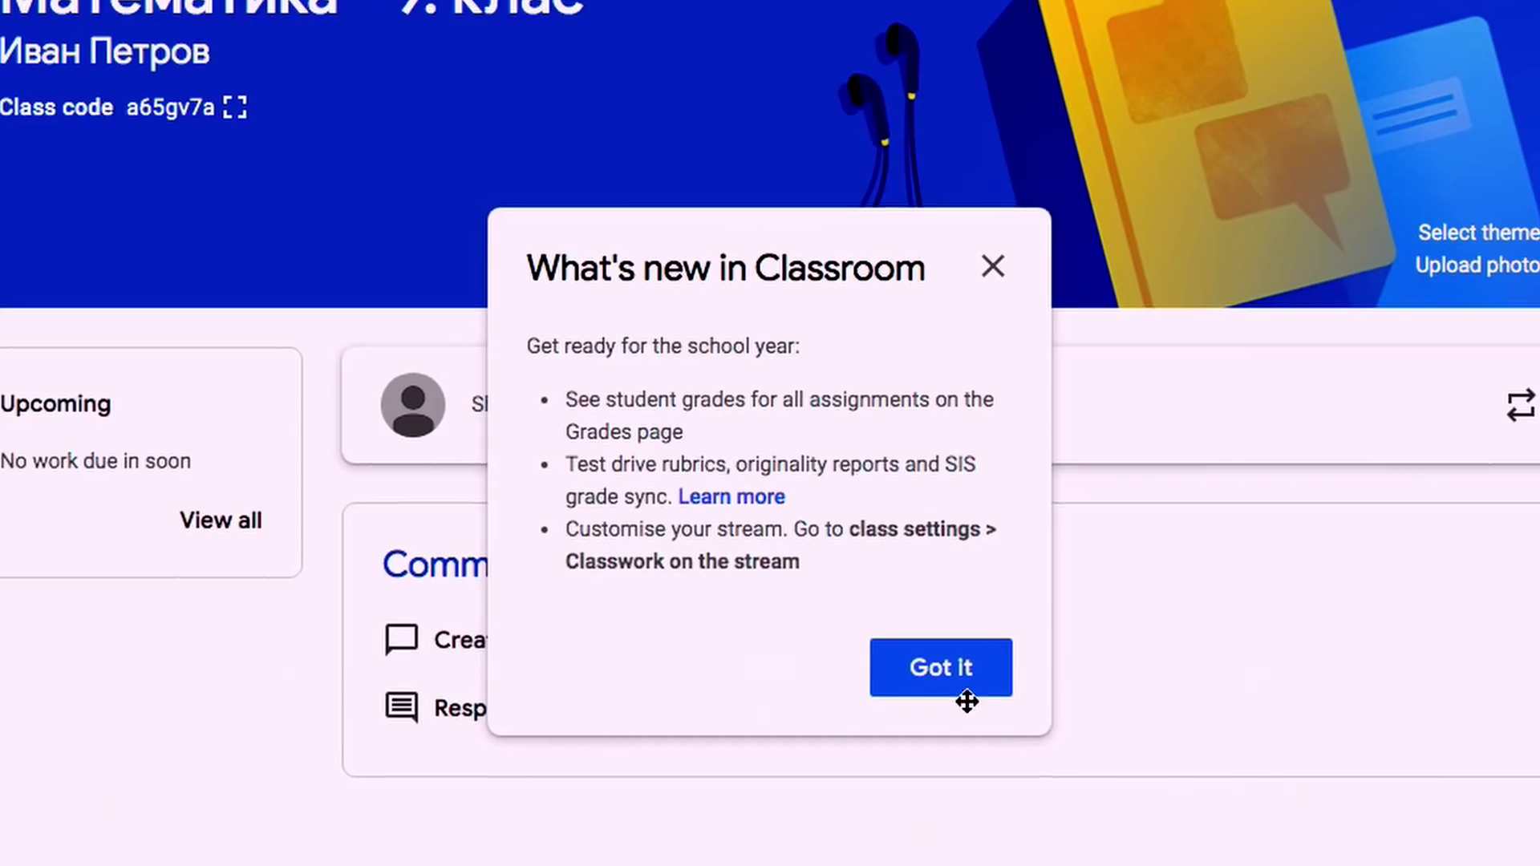
click(862, 555)
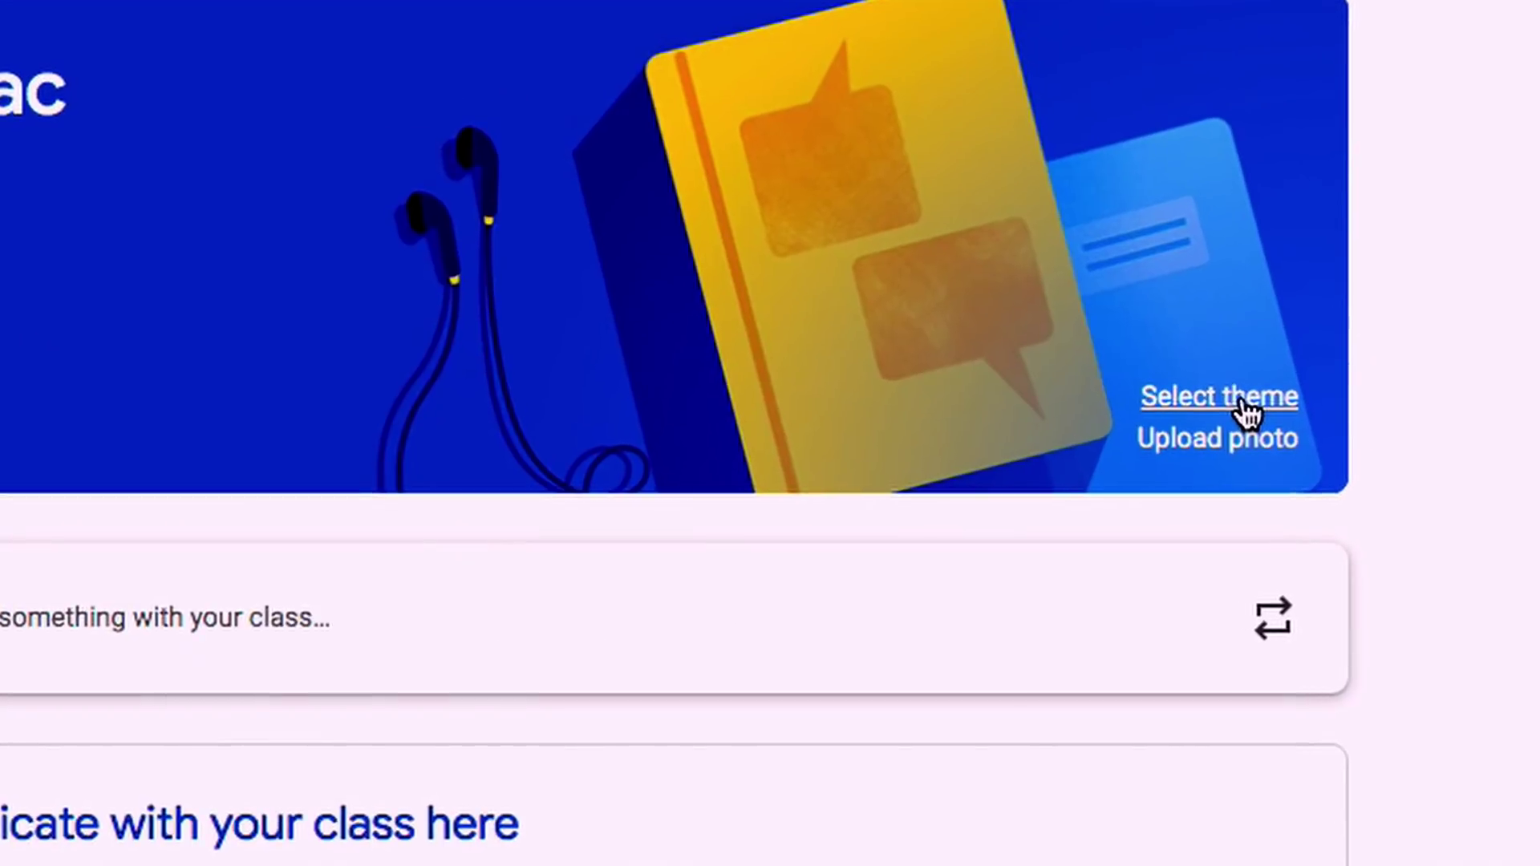
Browse the theme gallery's categories and apply the Maths & Science theme with the compass and set square to the class.
click(1279, 291)
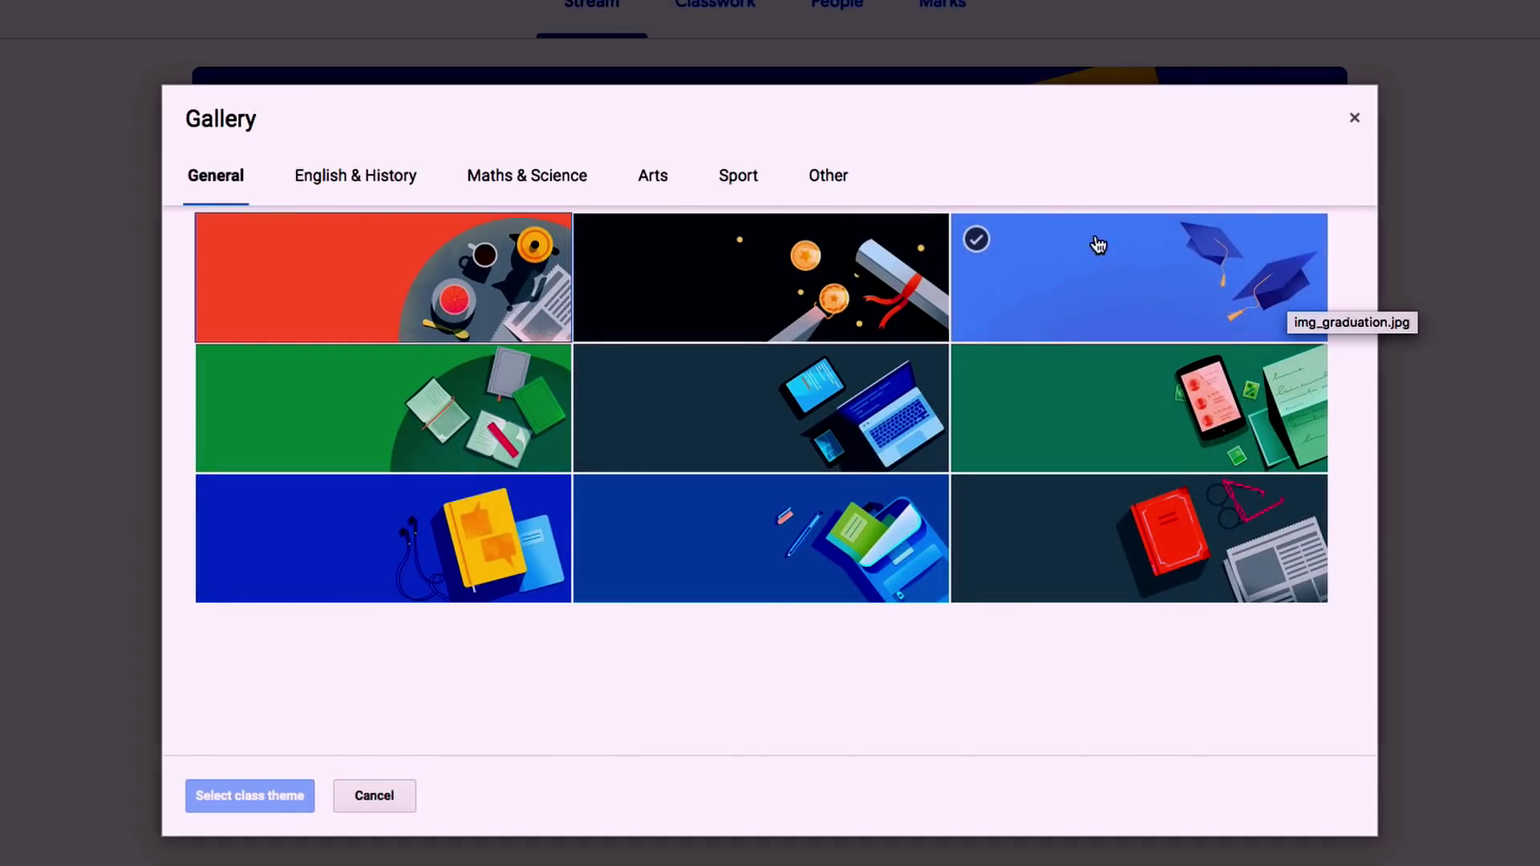
click(315, 180)
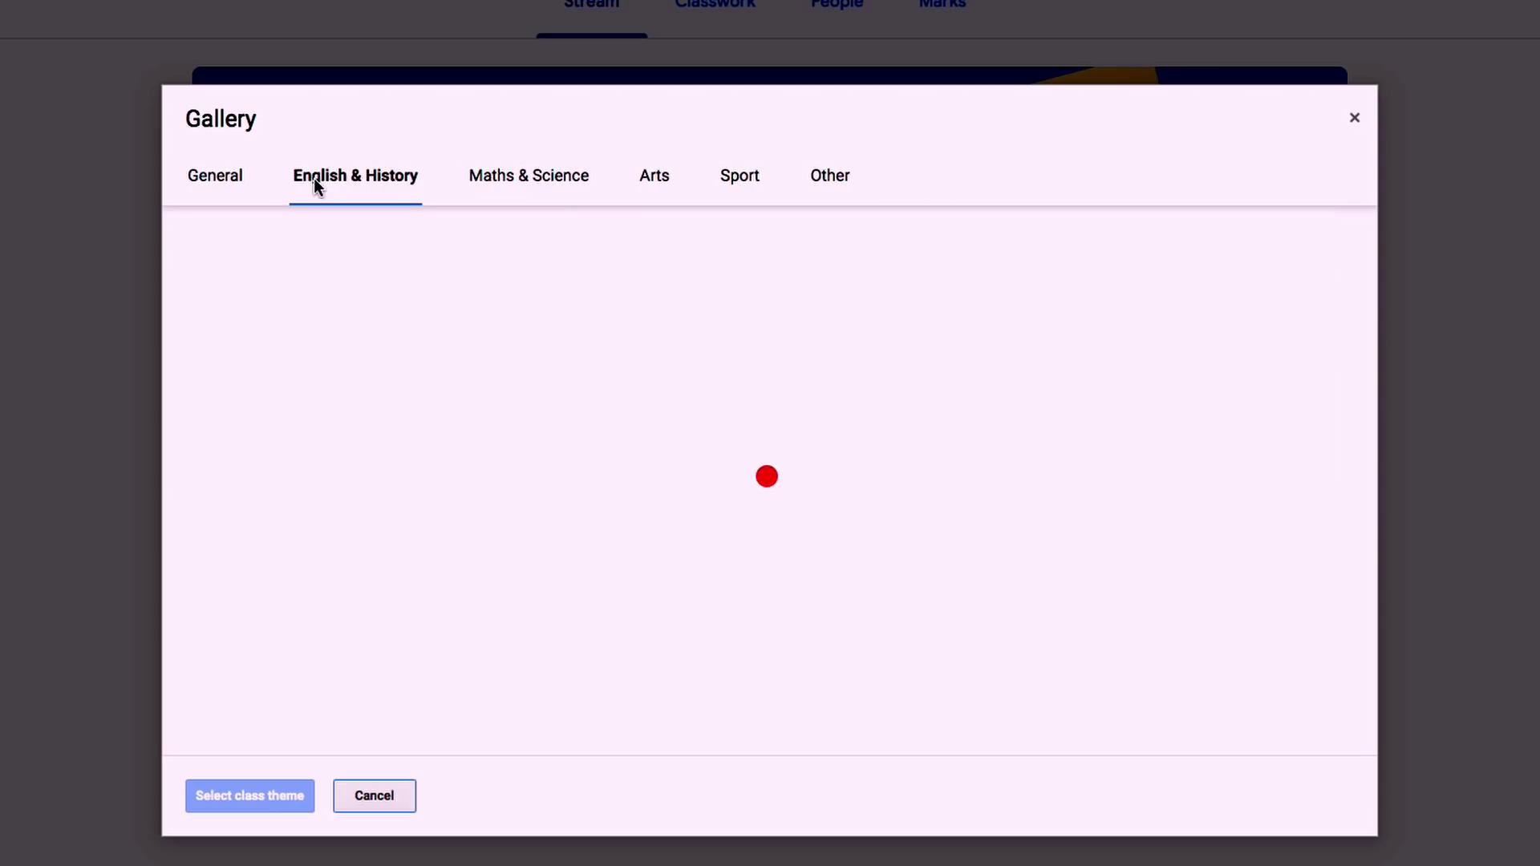
click(511, 178)
click(654, 185)
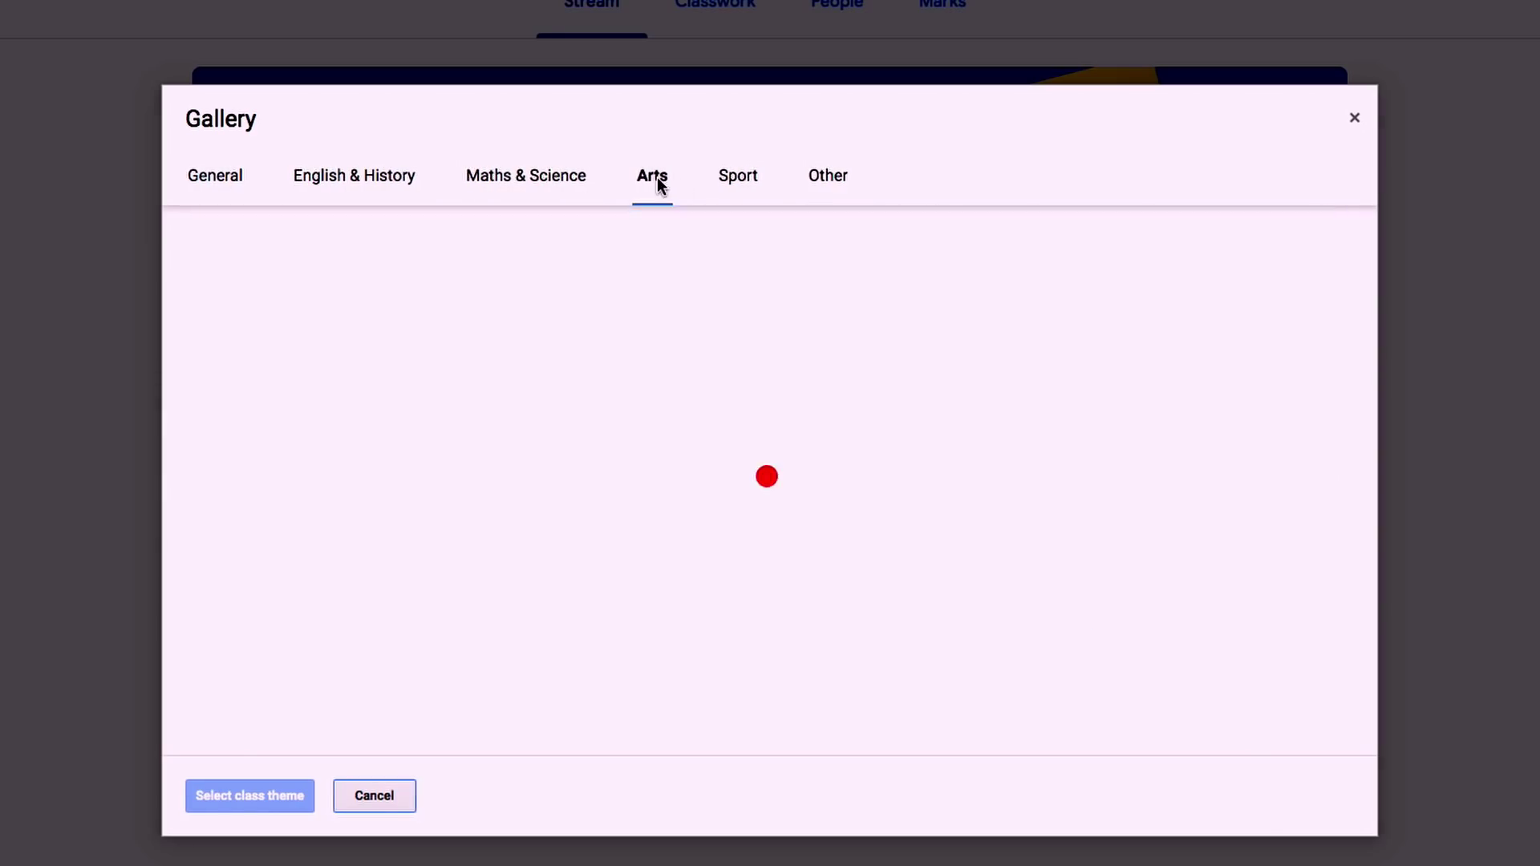
click(728, 183)
click(828, 179)
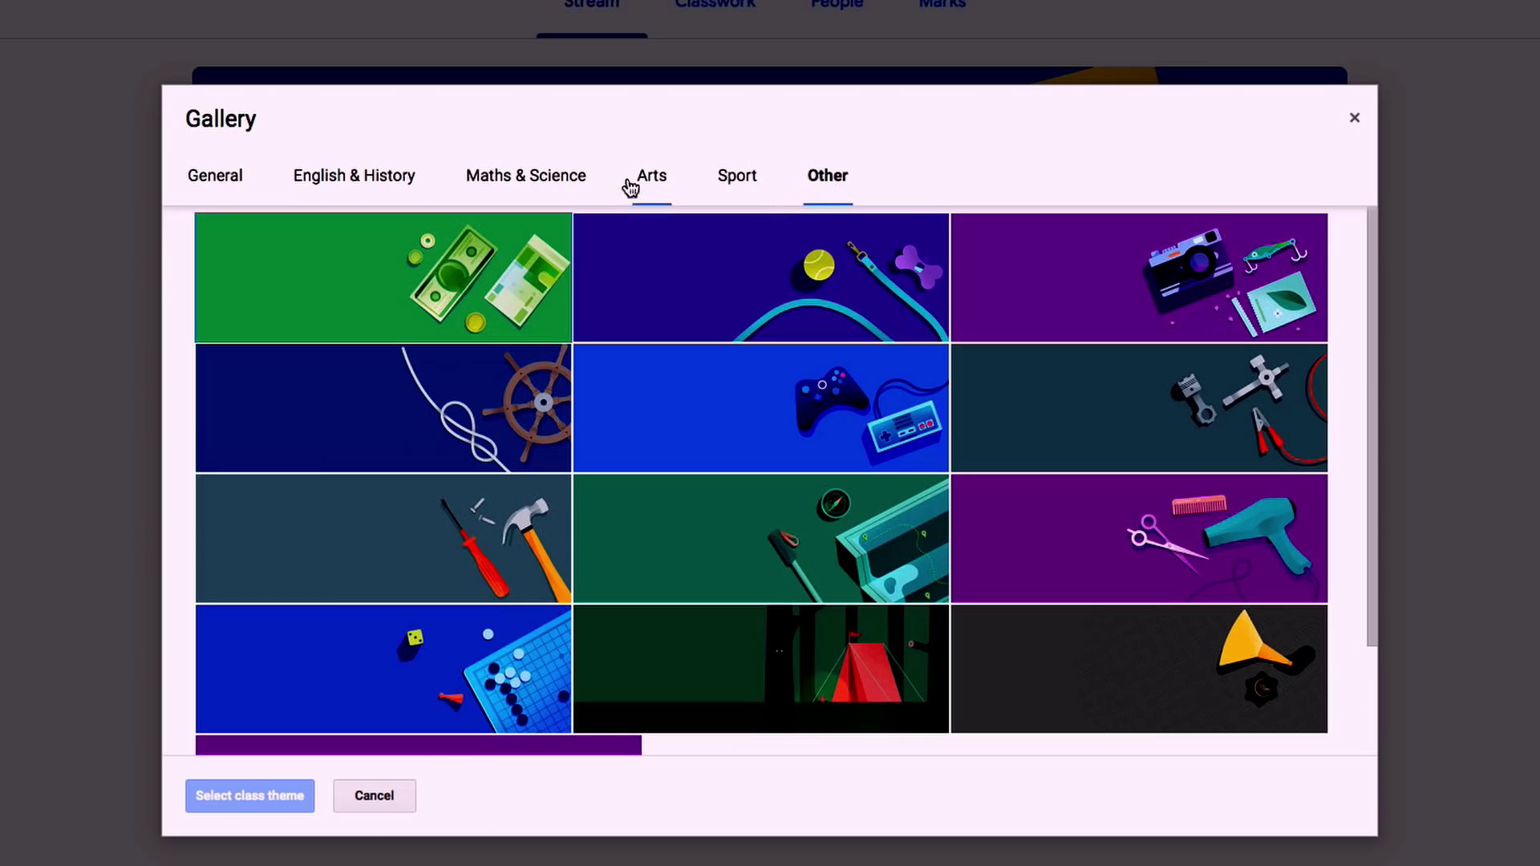
click(517, 178)
click(510, 286)
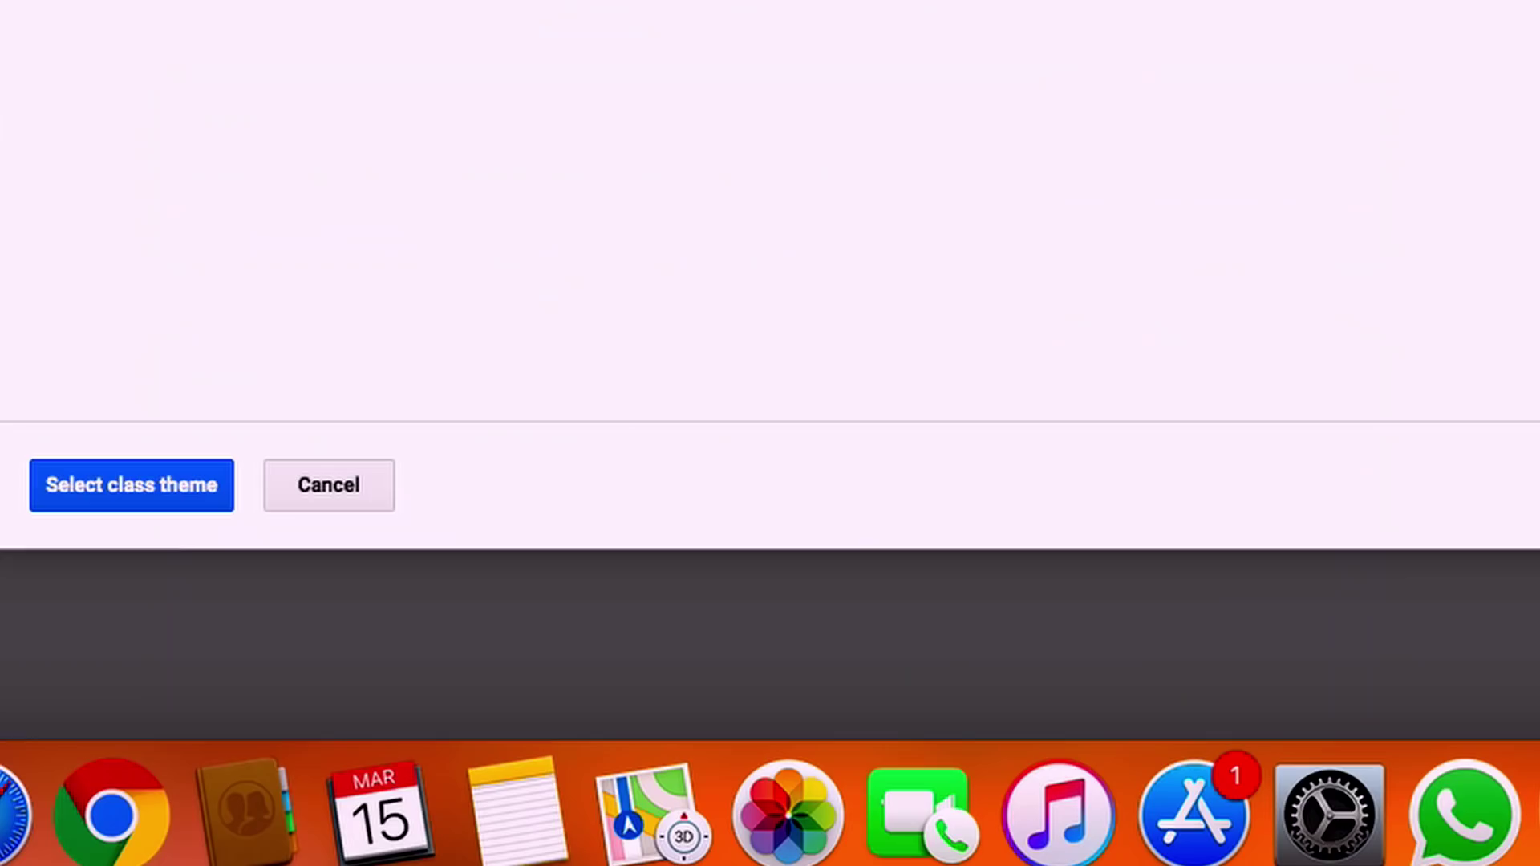
click(64, 497)
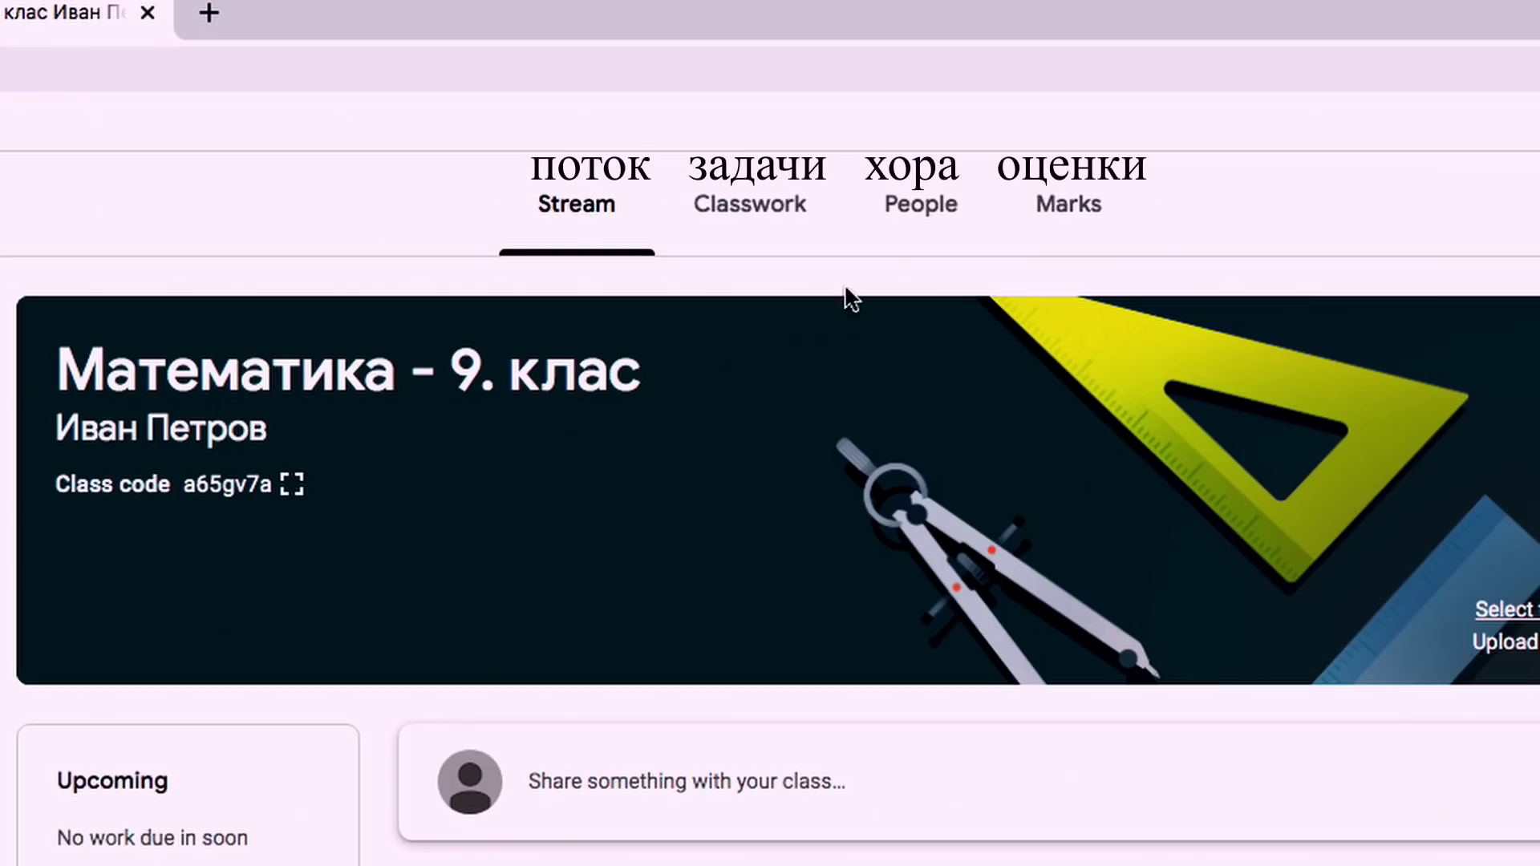
View the class's teacher and student lists, open the student invitation form and close it without inviting anyone.
click(910, 221)
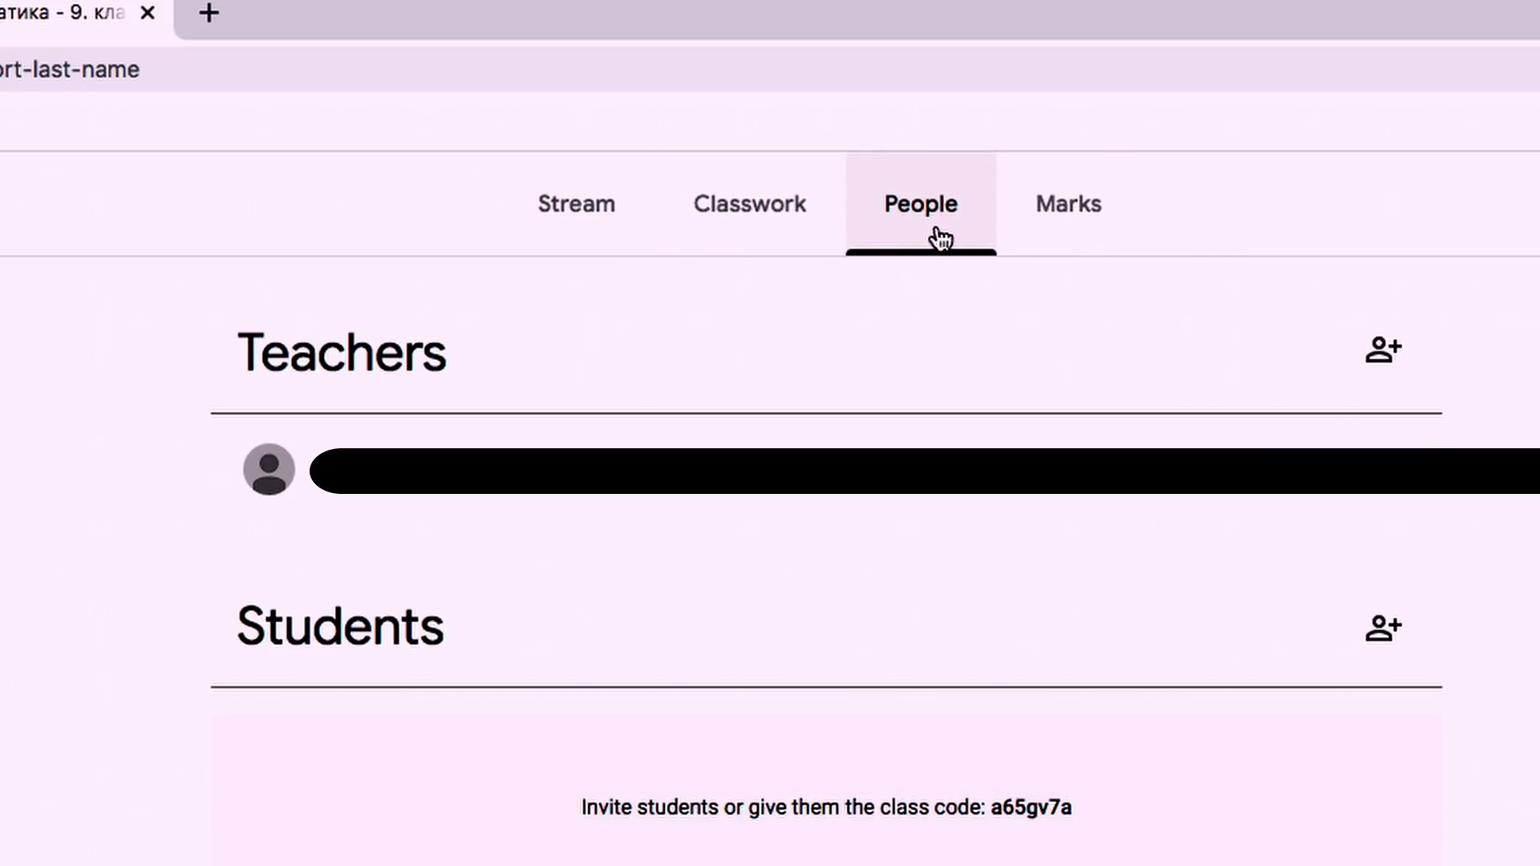
click(1377, 629)
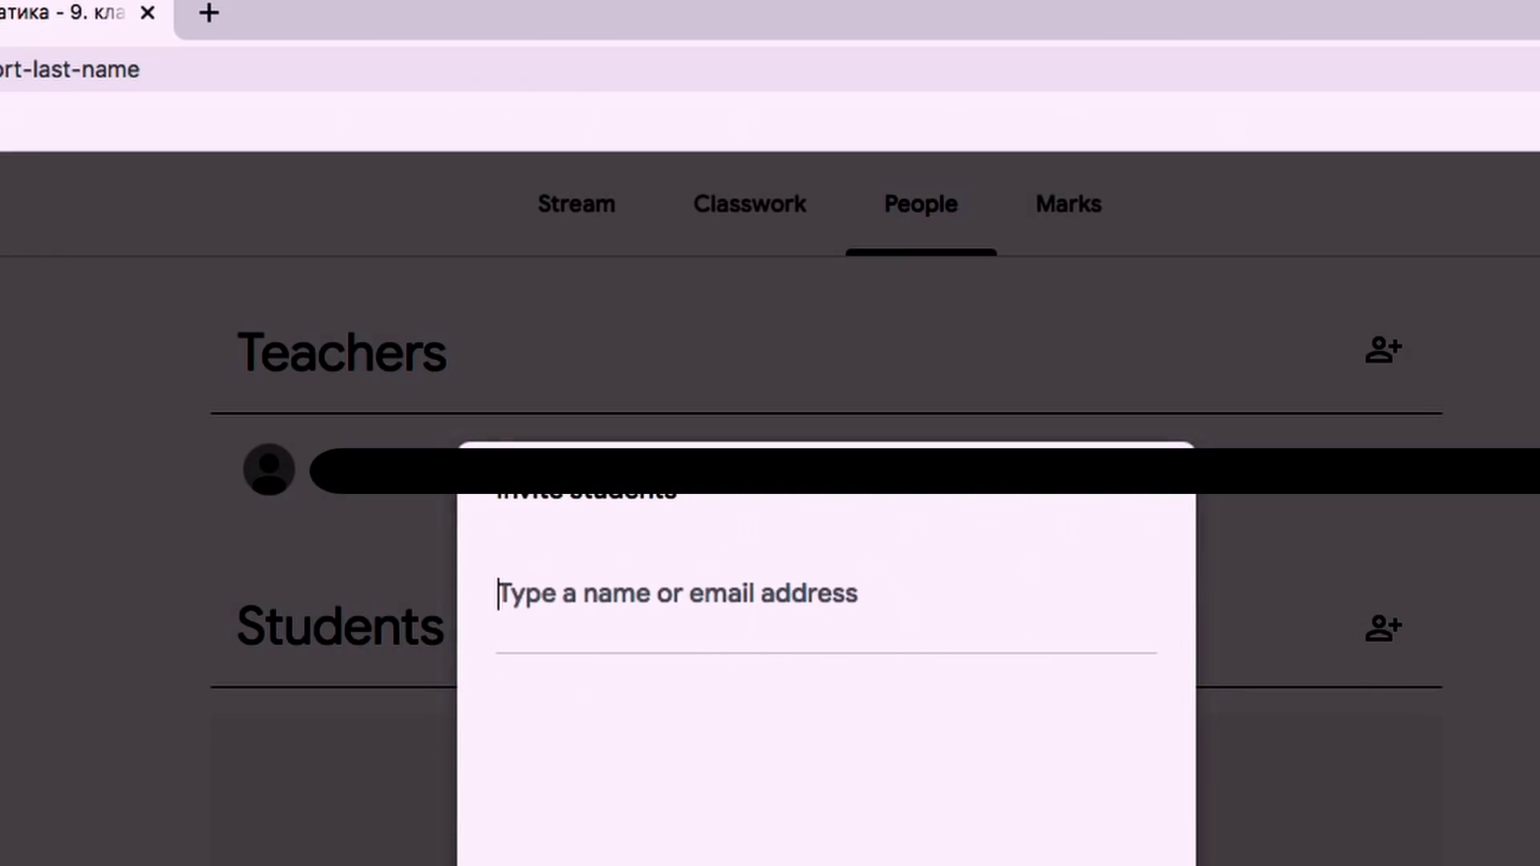
key(Escape)
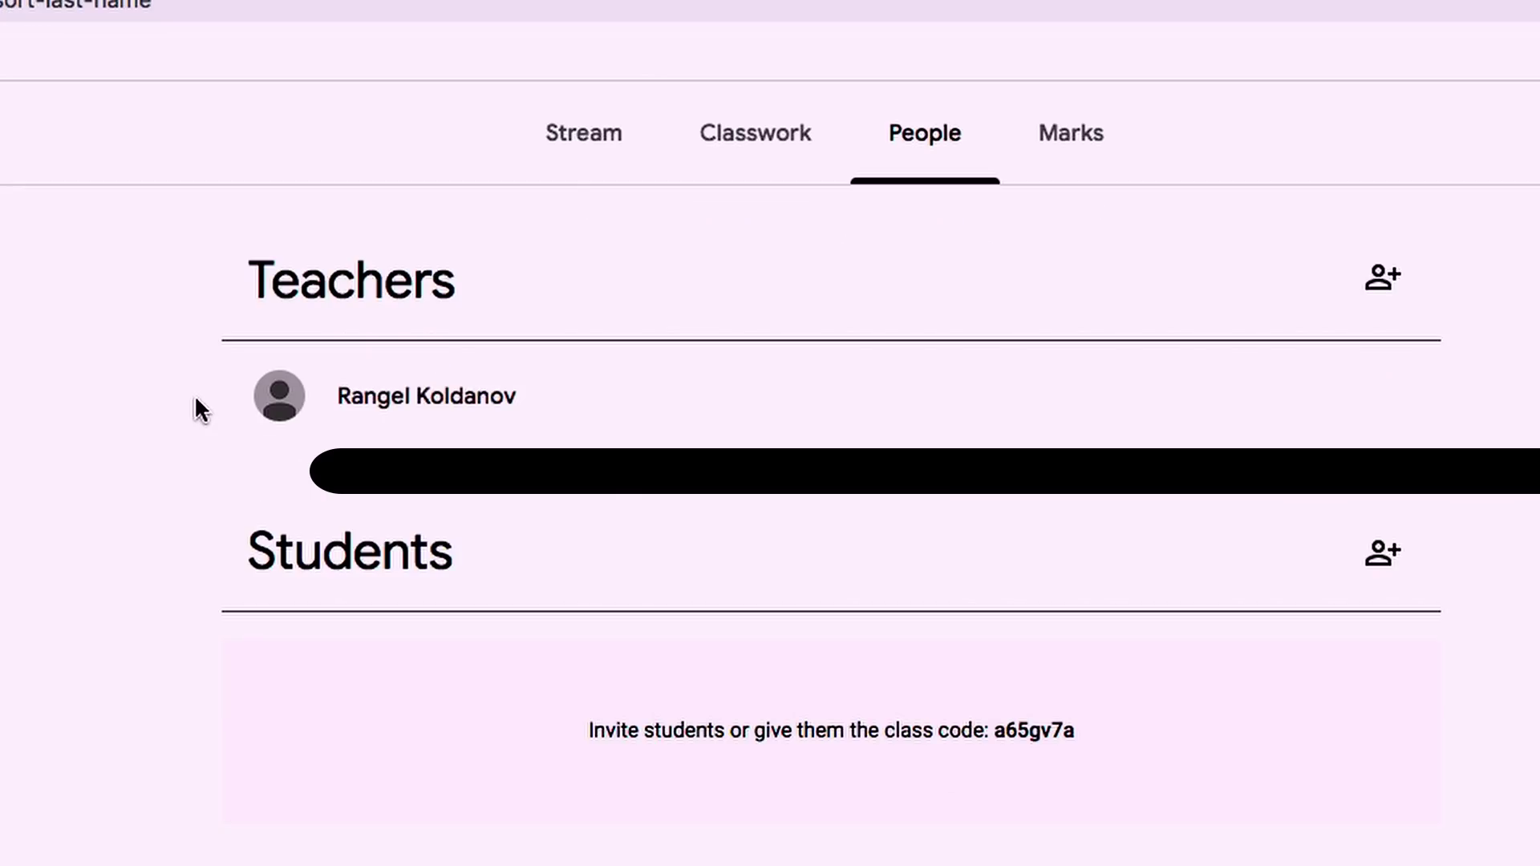
Display the class code enlarged from the class stream, copy it and close the enlarged view.
click(612, 151)
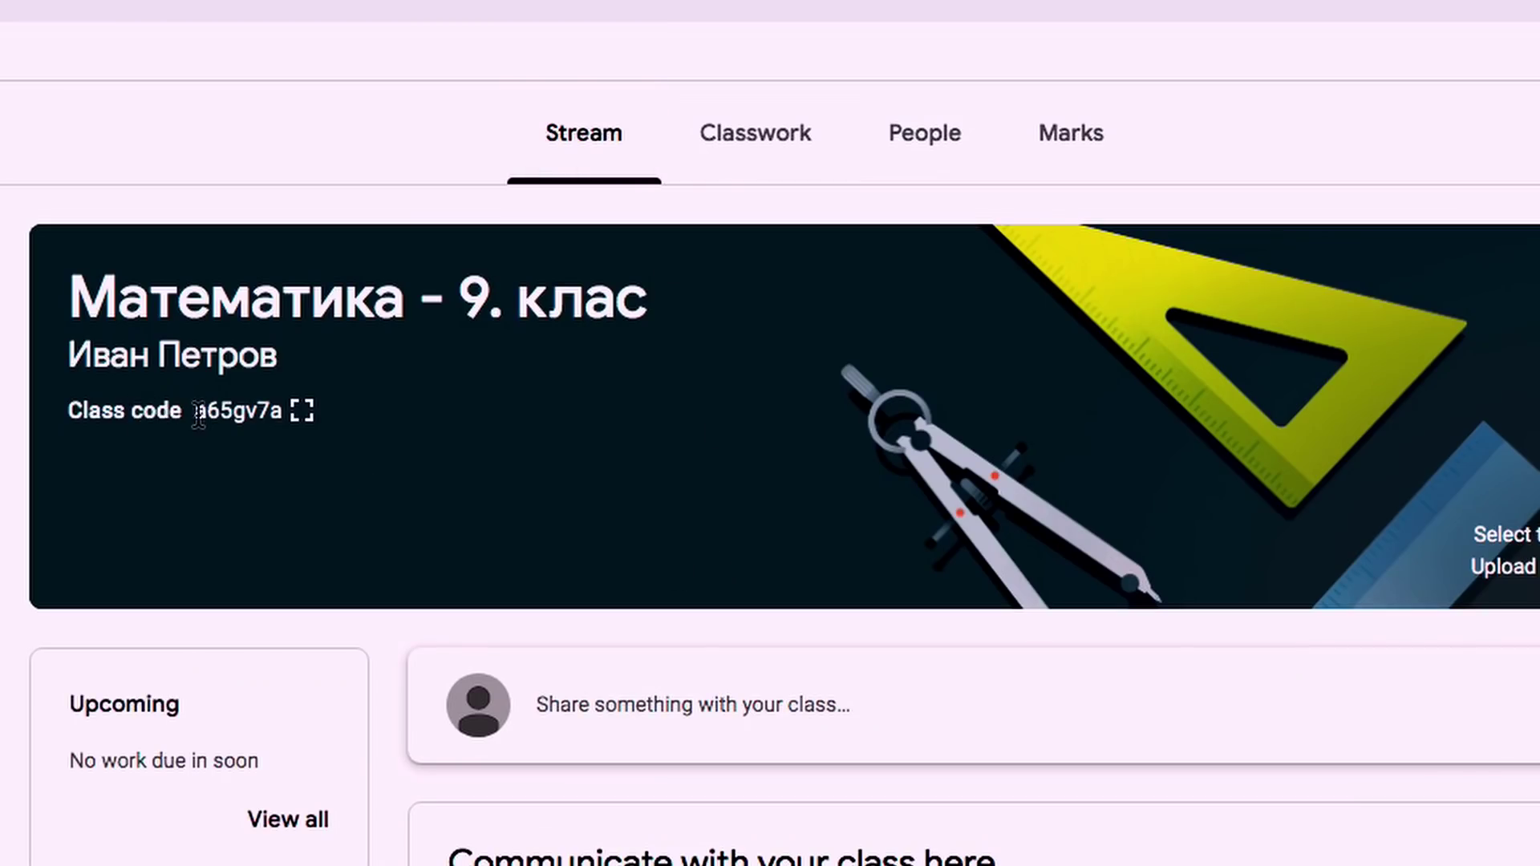
click(303, 413)
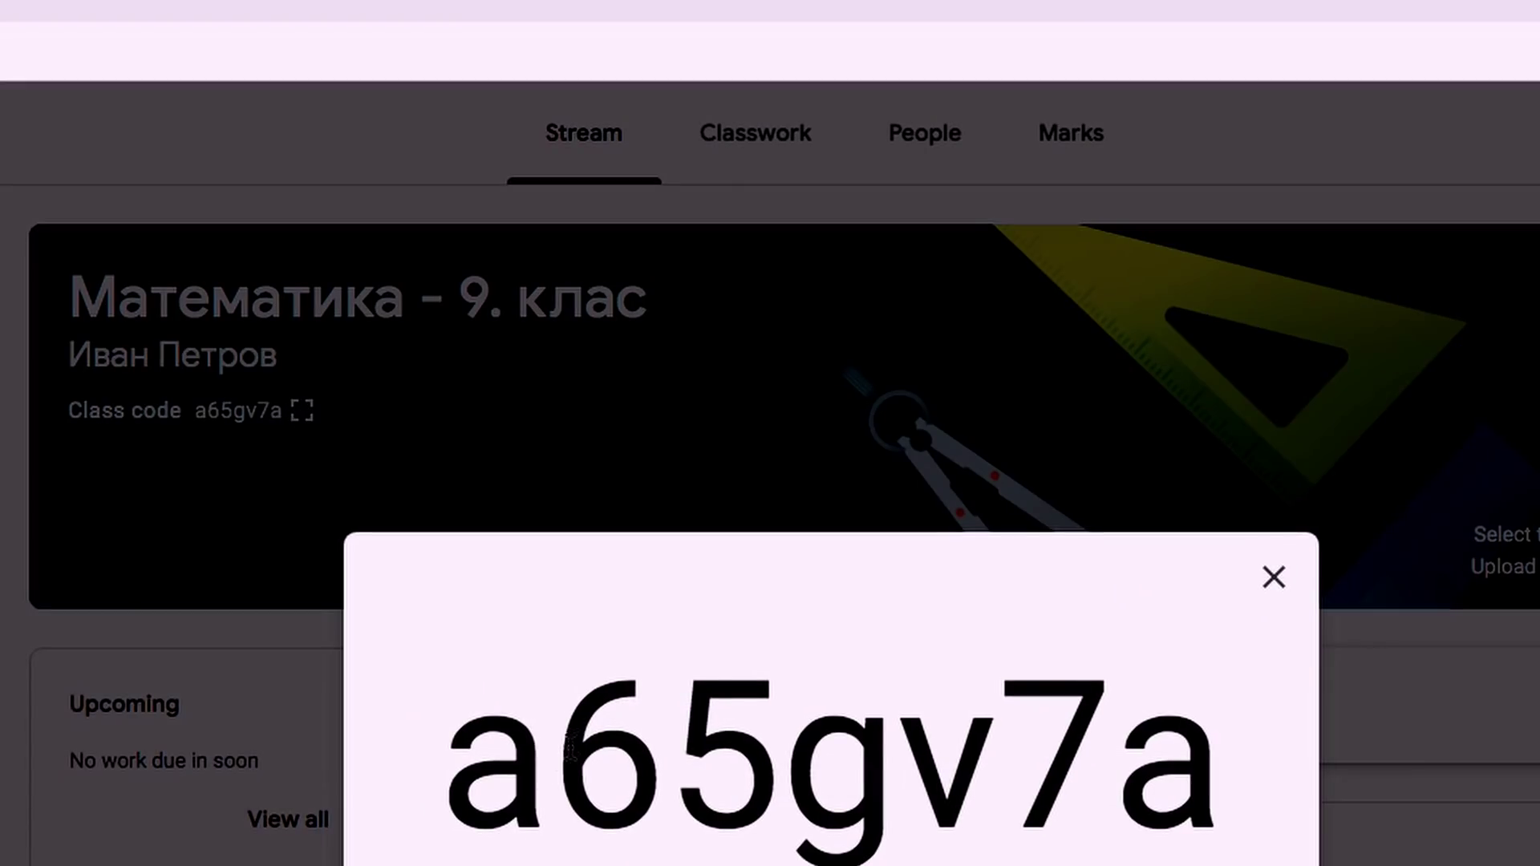
drag(472, 777, 1179, 764)
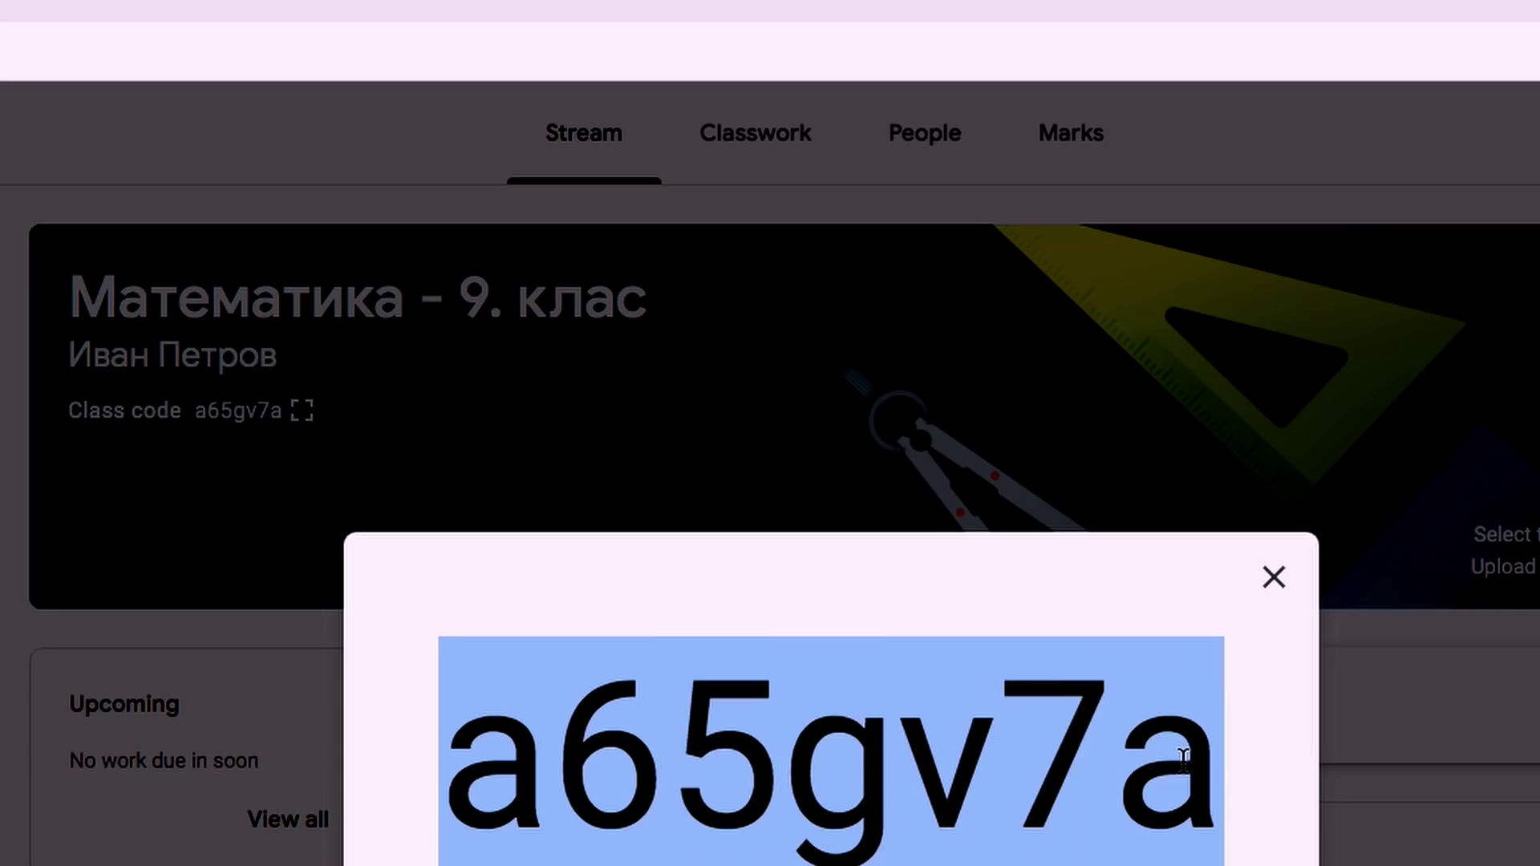
right_click(1179, 720)
click(1239, 791)
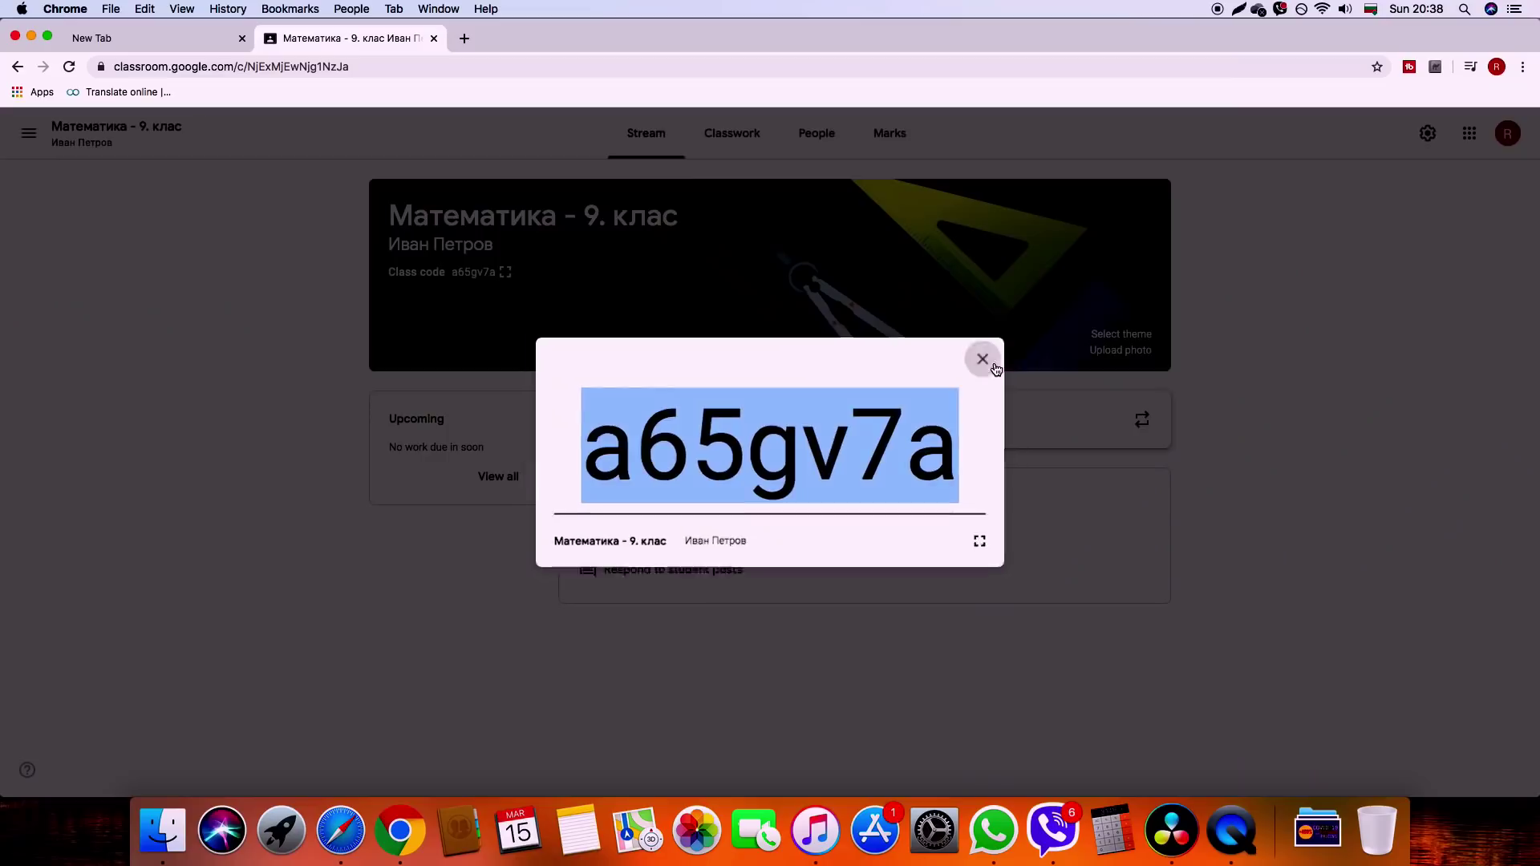
click(1273, 577)
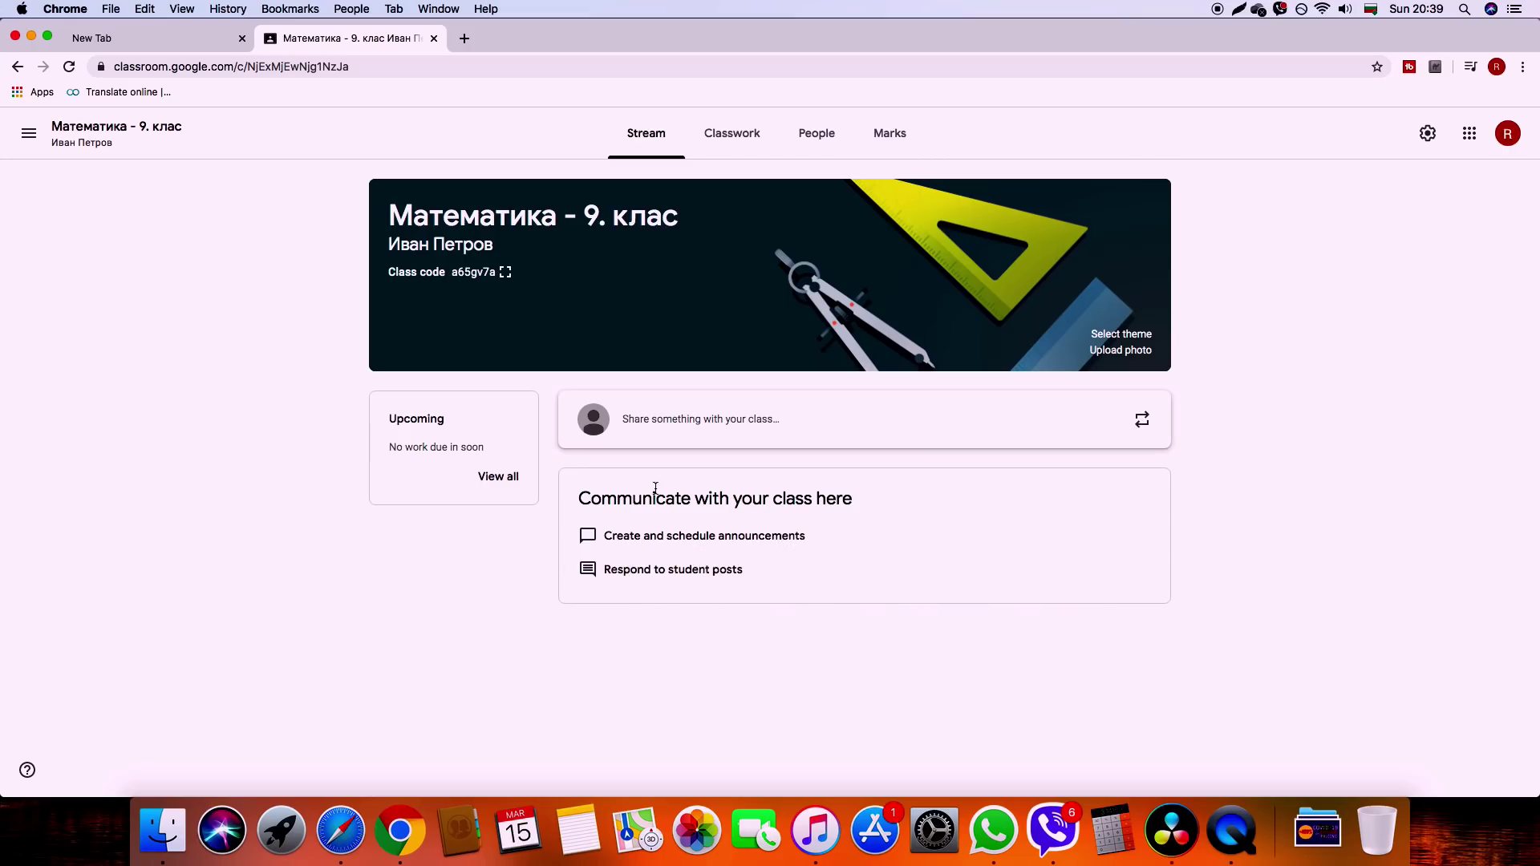
Write the announcement "Здравейте!" for all students in the class stream and check the attachment options without adding anything.
click(701, 417)
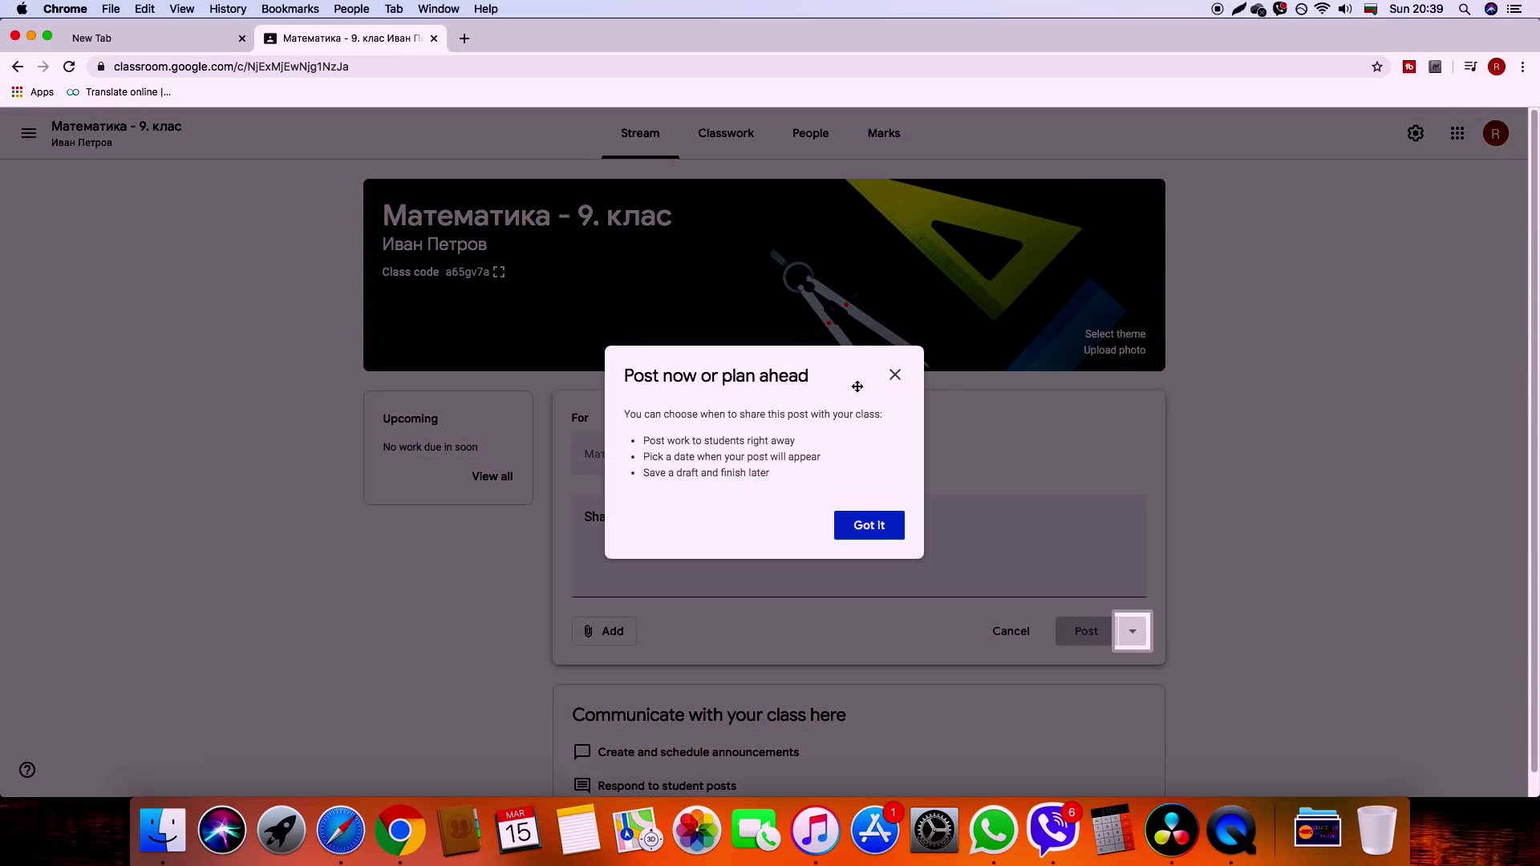
click(865, 522)
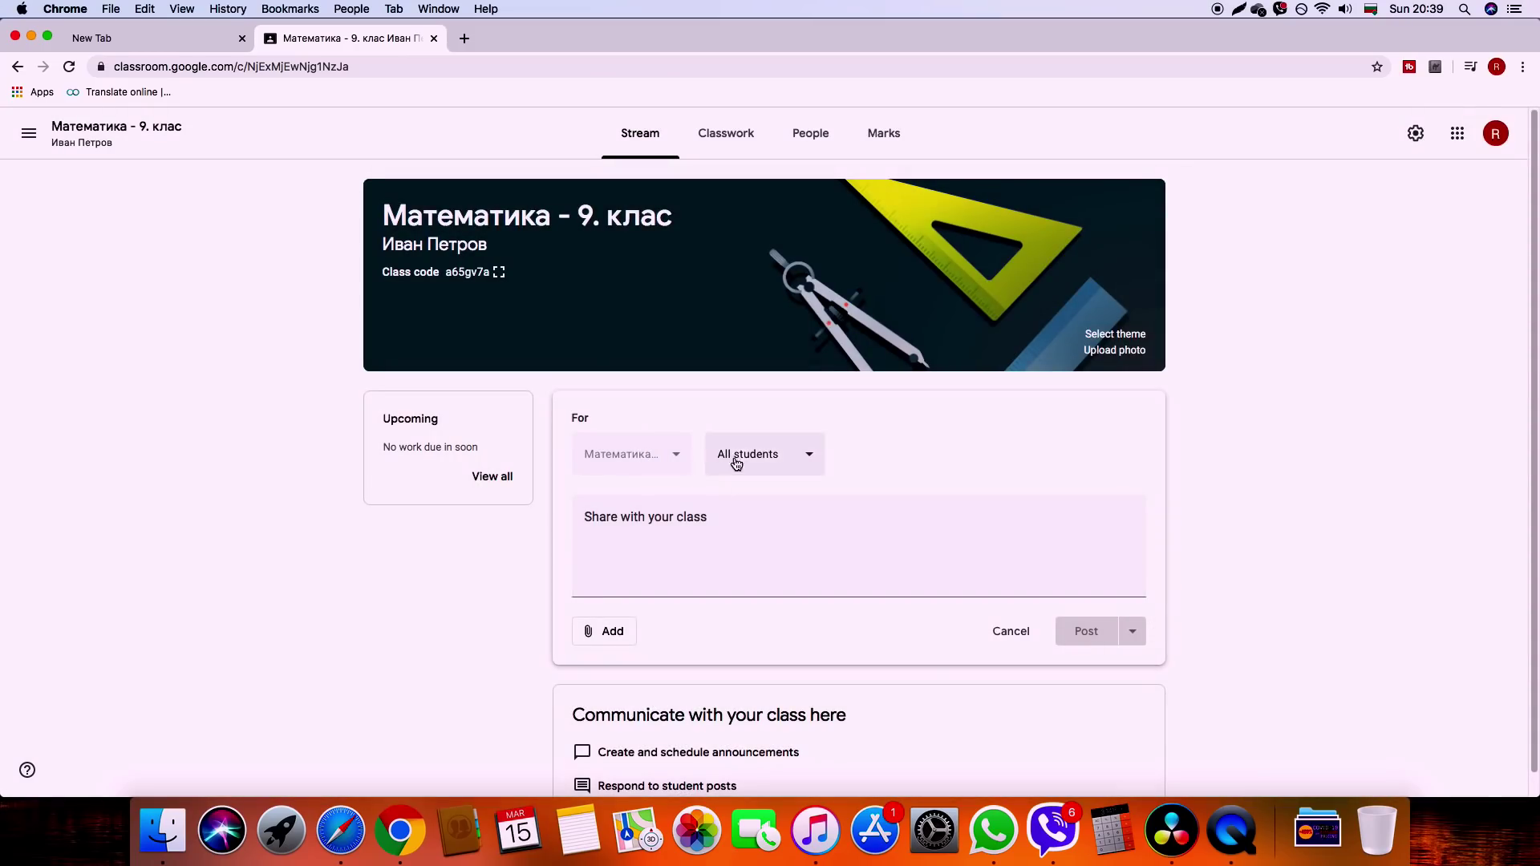
click(729, 534)
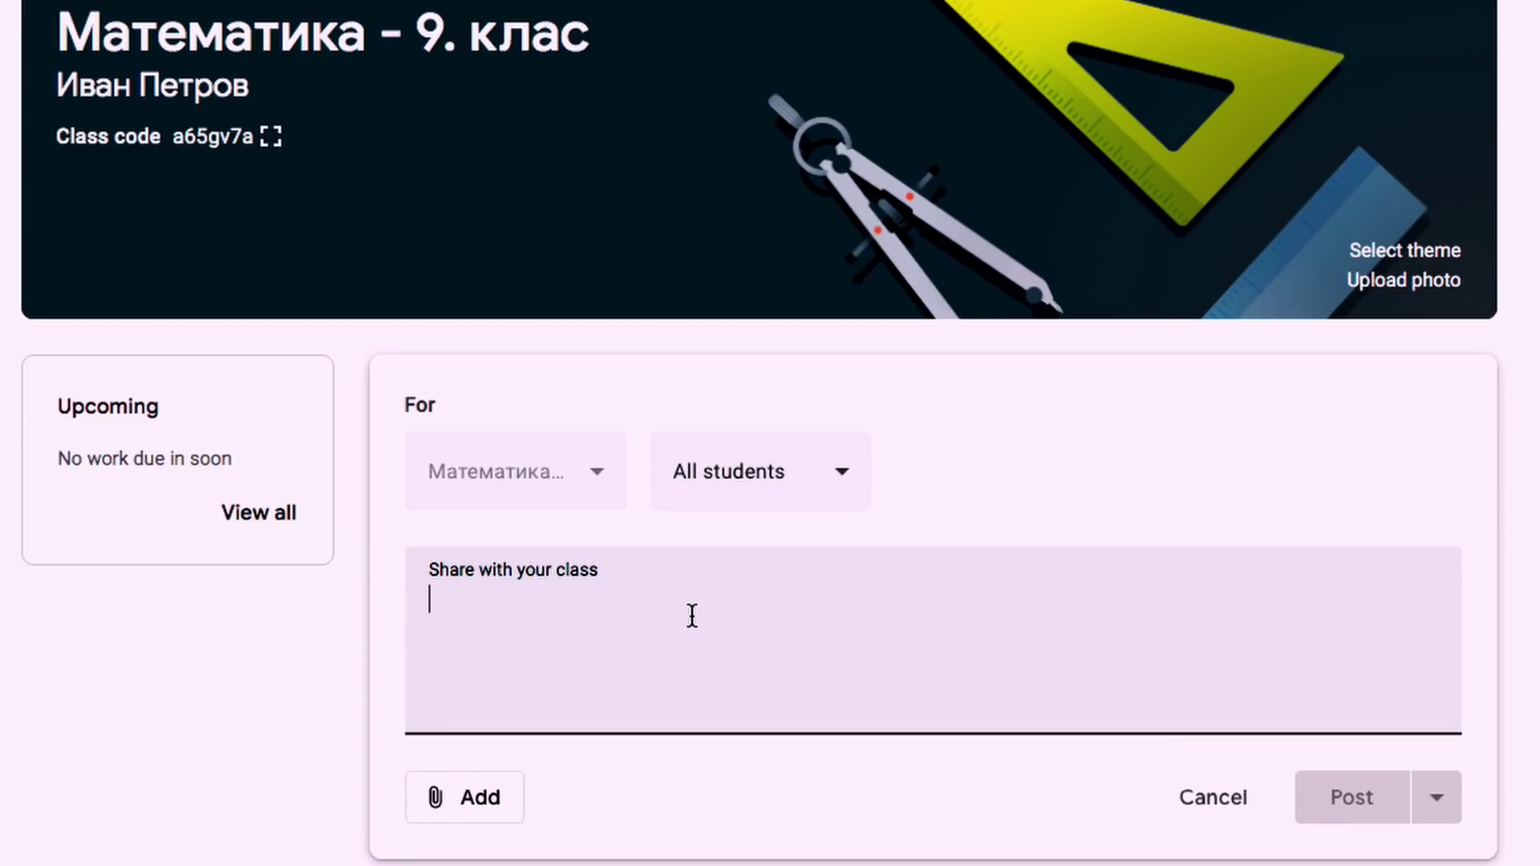
text(Здравейте!)
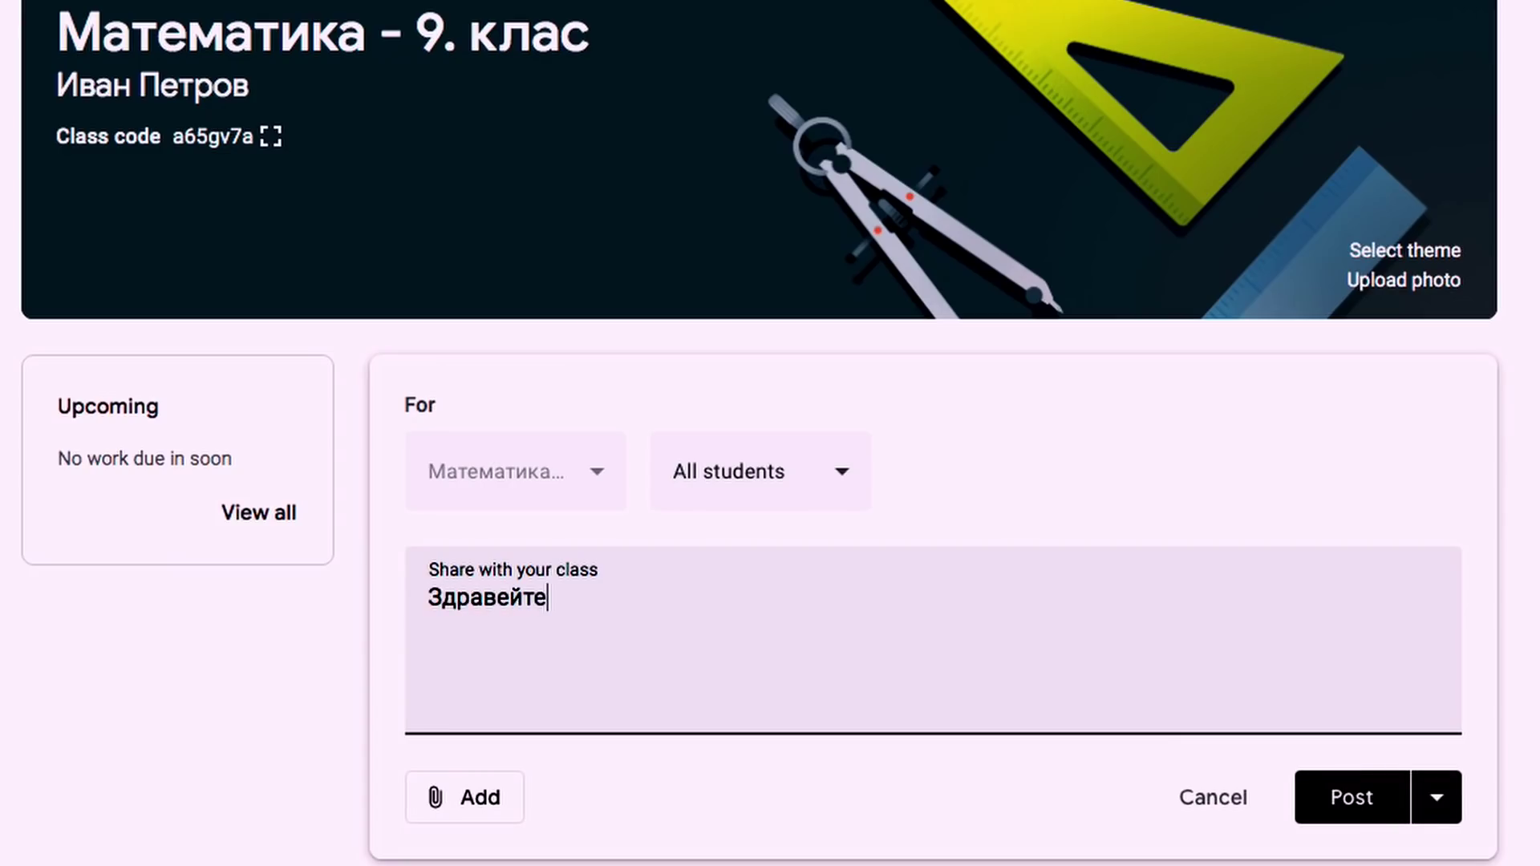
click(501, 806)
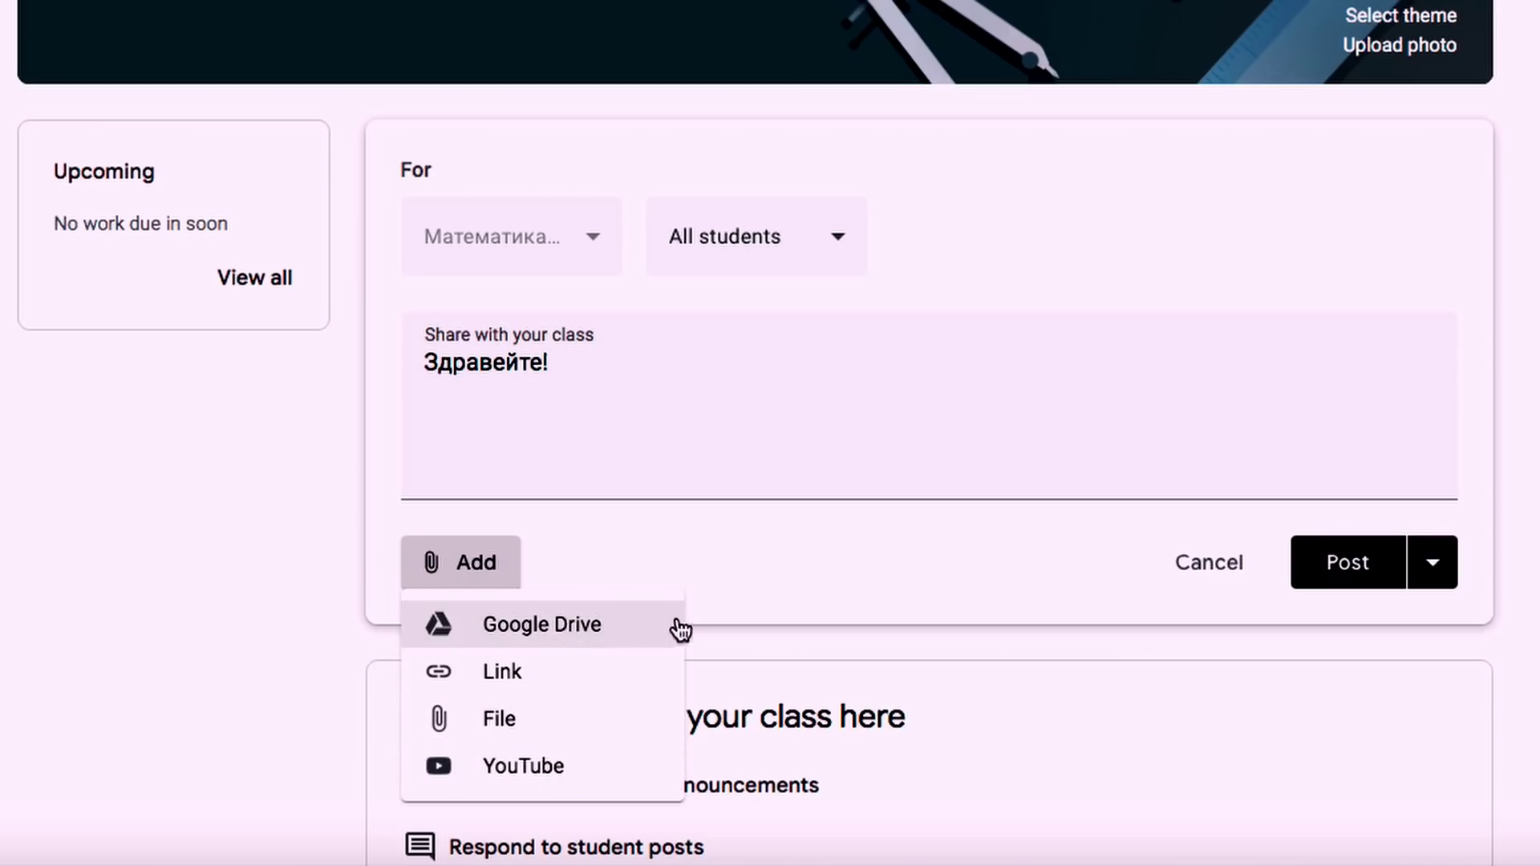
click(1117, 460)
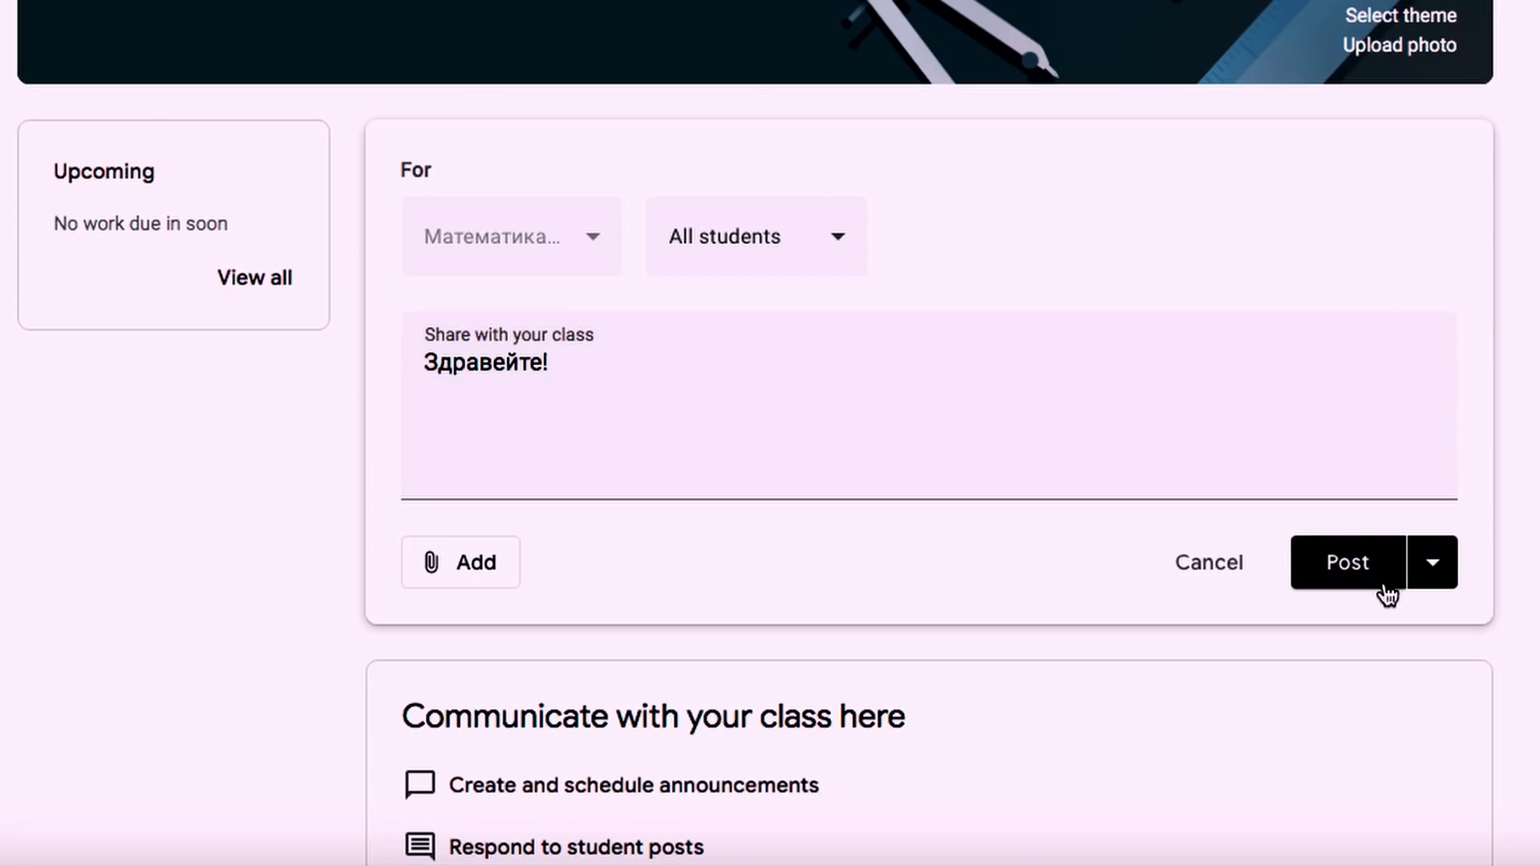
Schedule the "Здравейте!" announcement for 18 Mar 2020 at 09:45.
click(1432, 585)
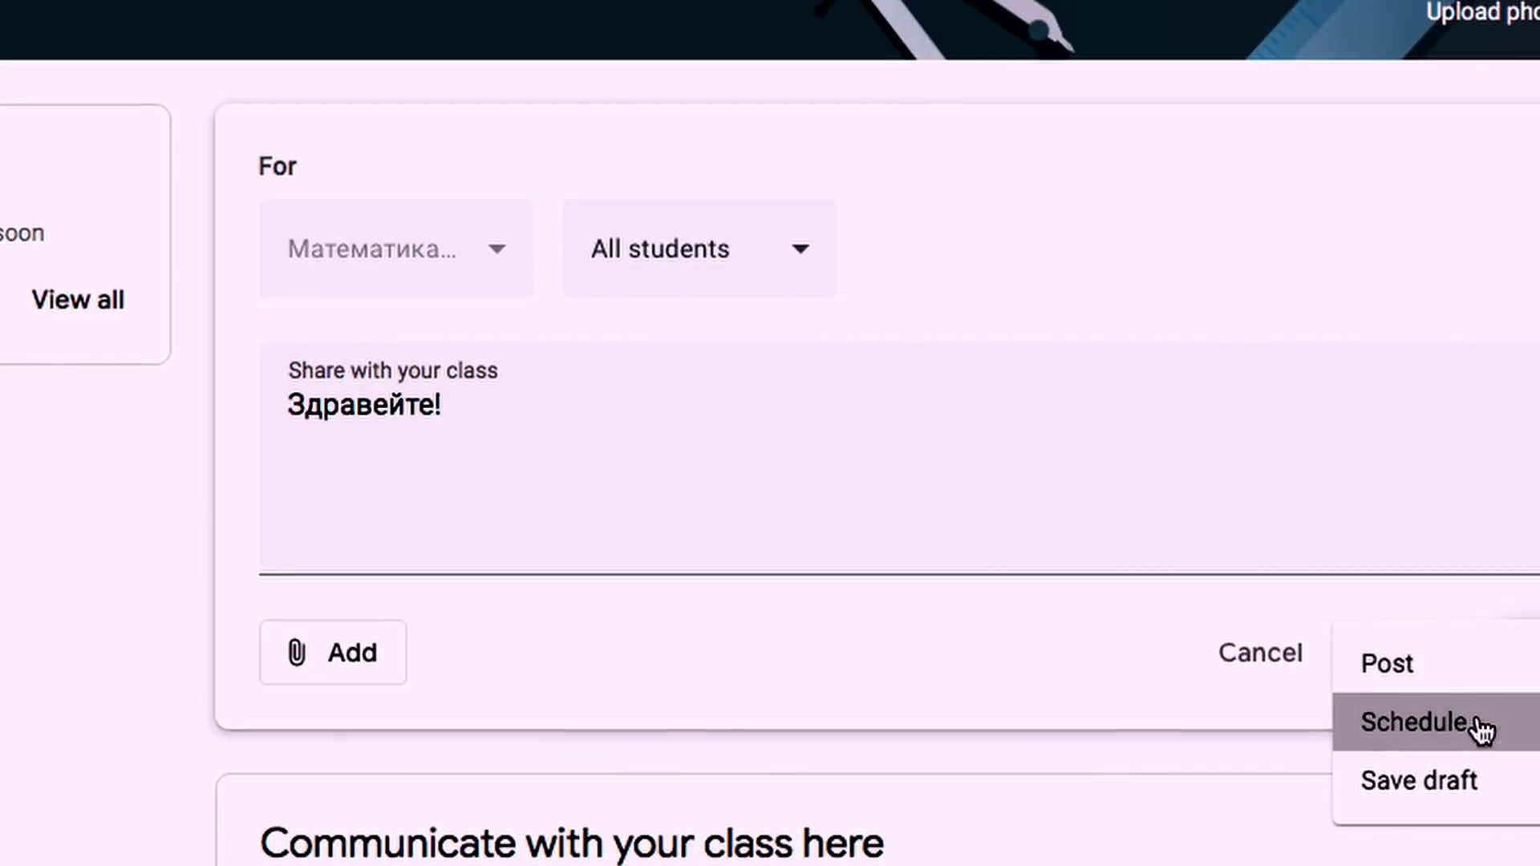
click(1480, 730)
click(750, 193)
click(760, 113)
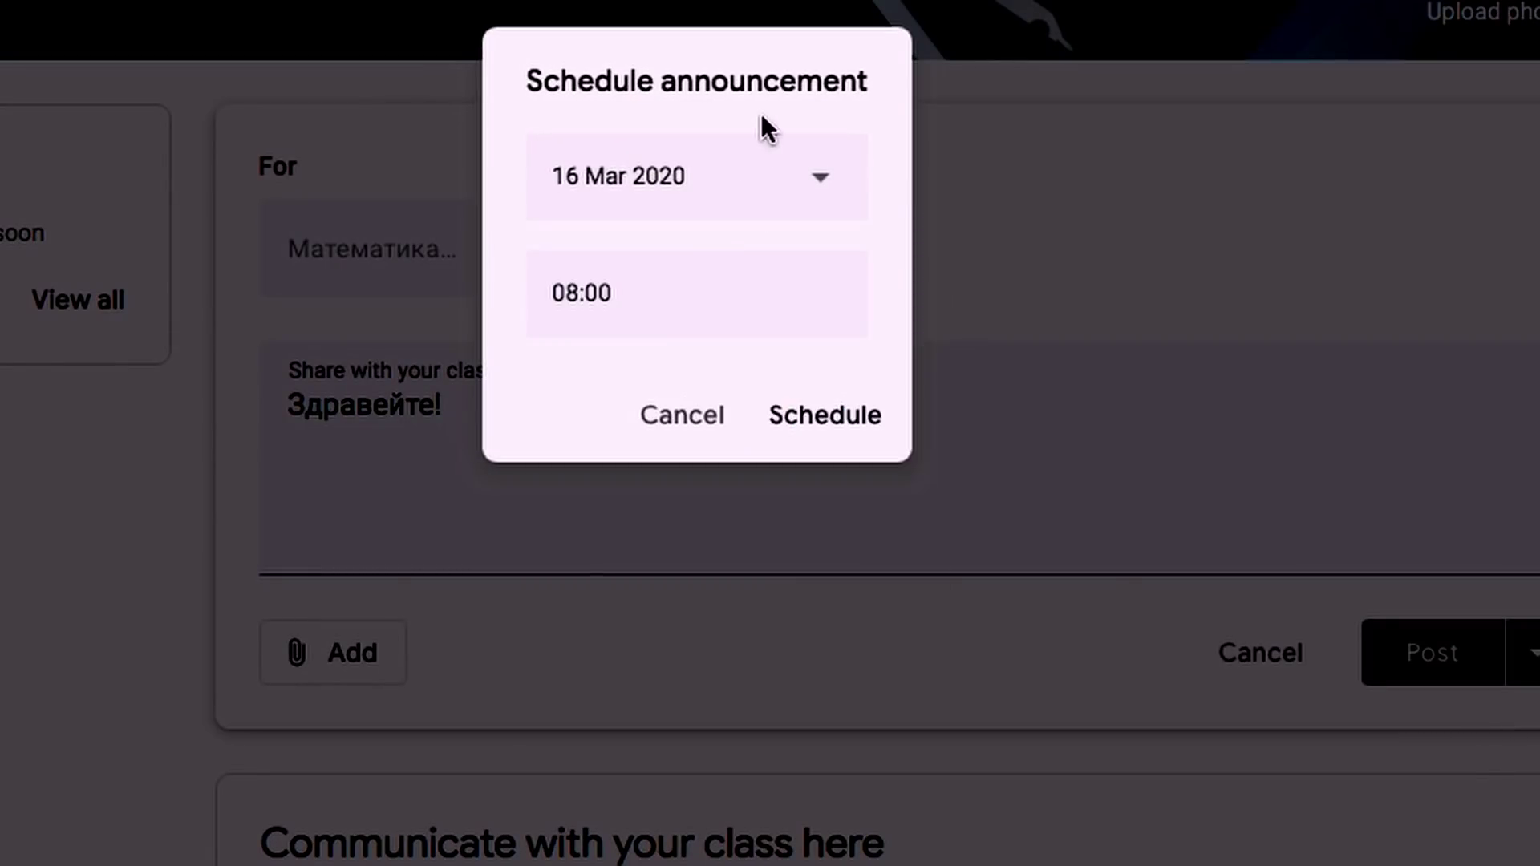
click(667, 319)
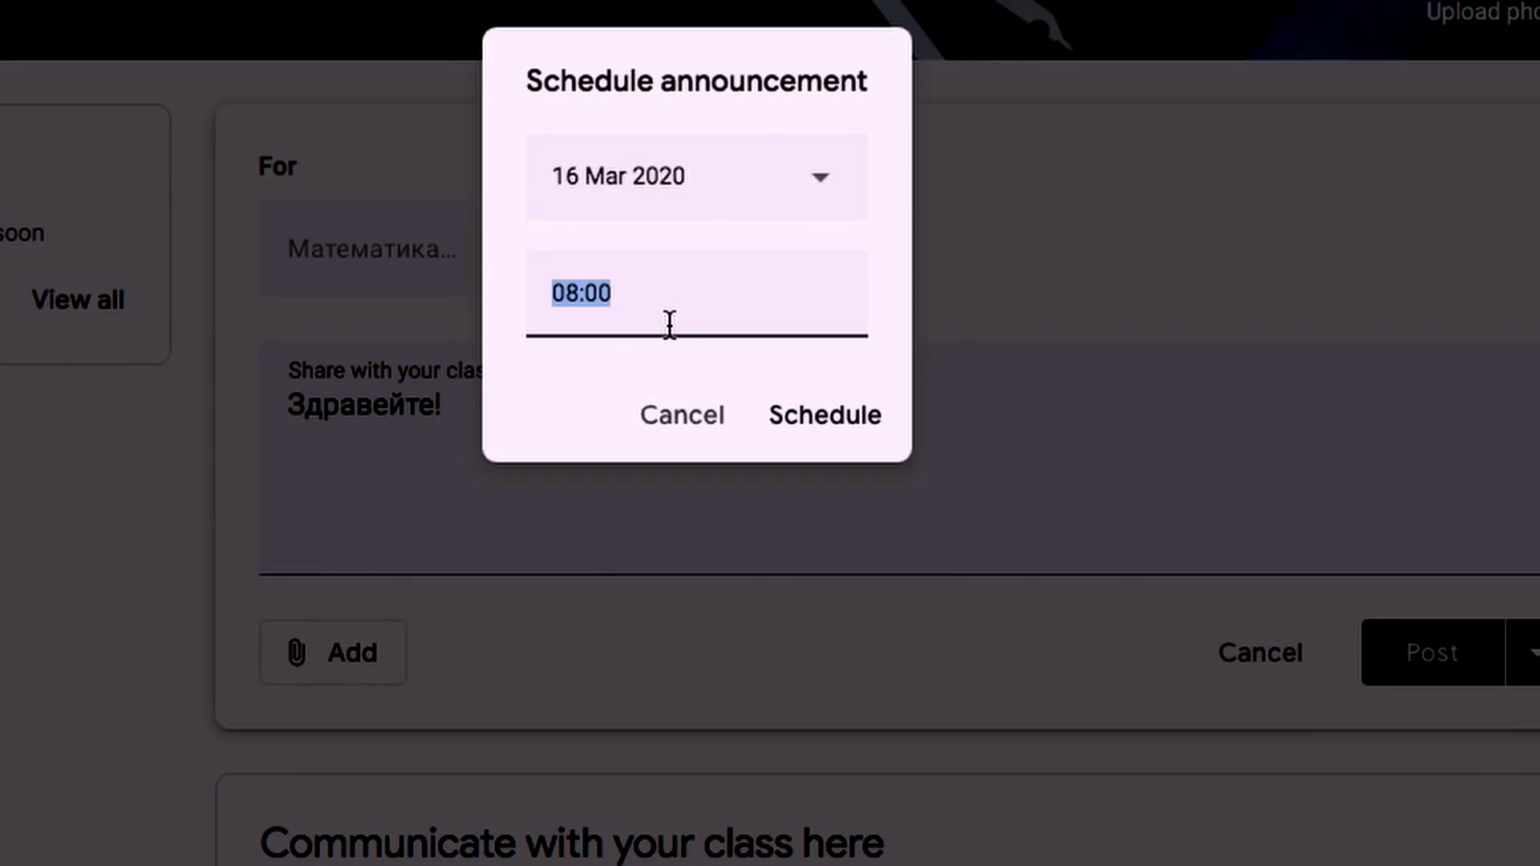
text(09)
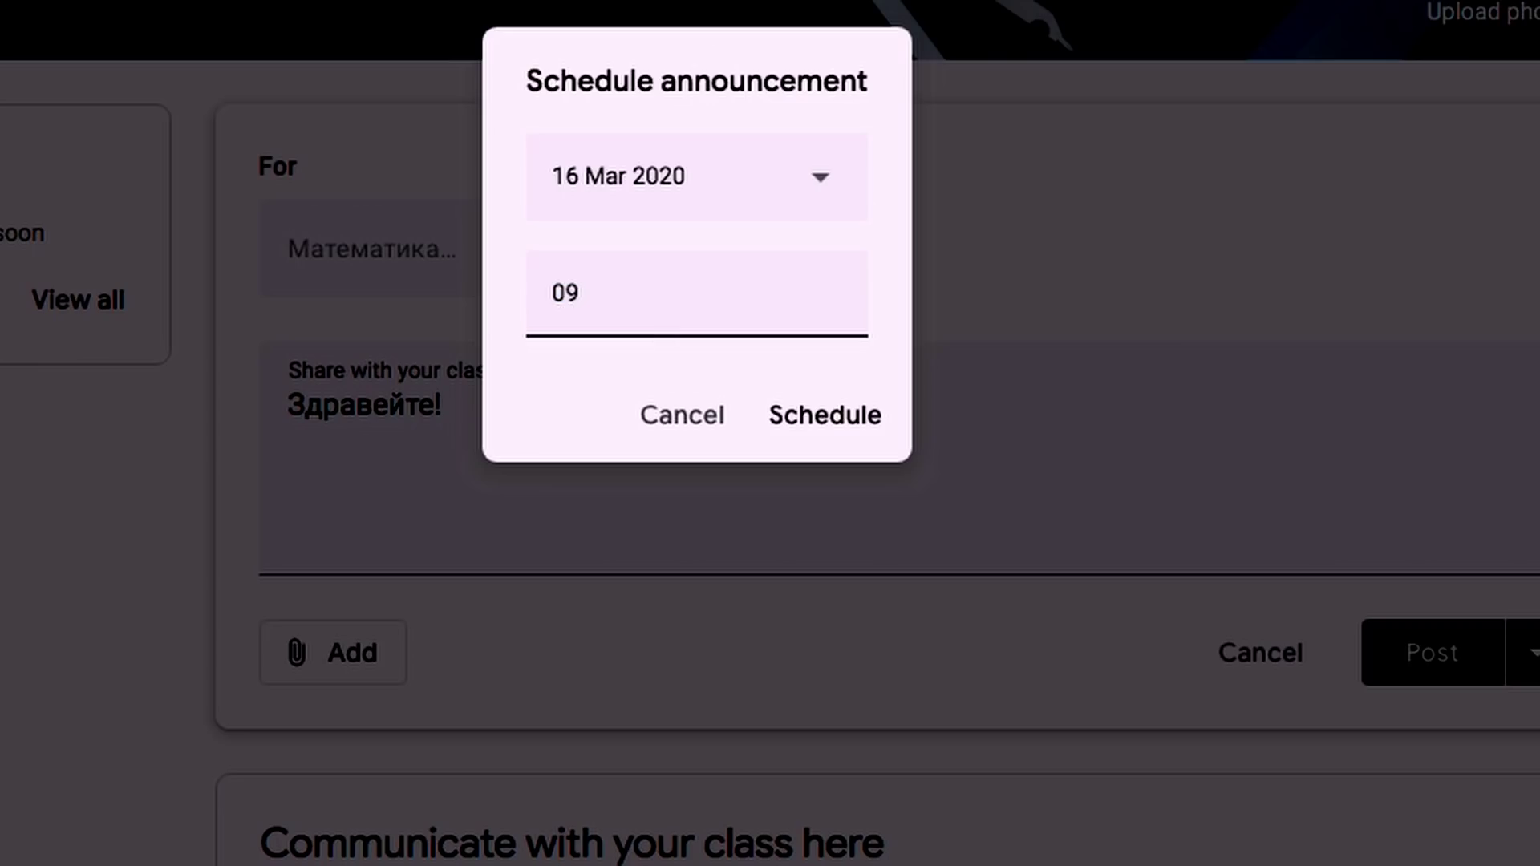
text(:45)
click(705, 193)
click(689, 506)
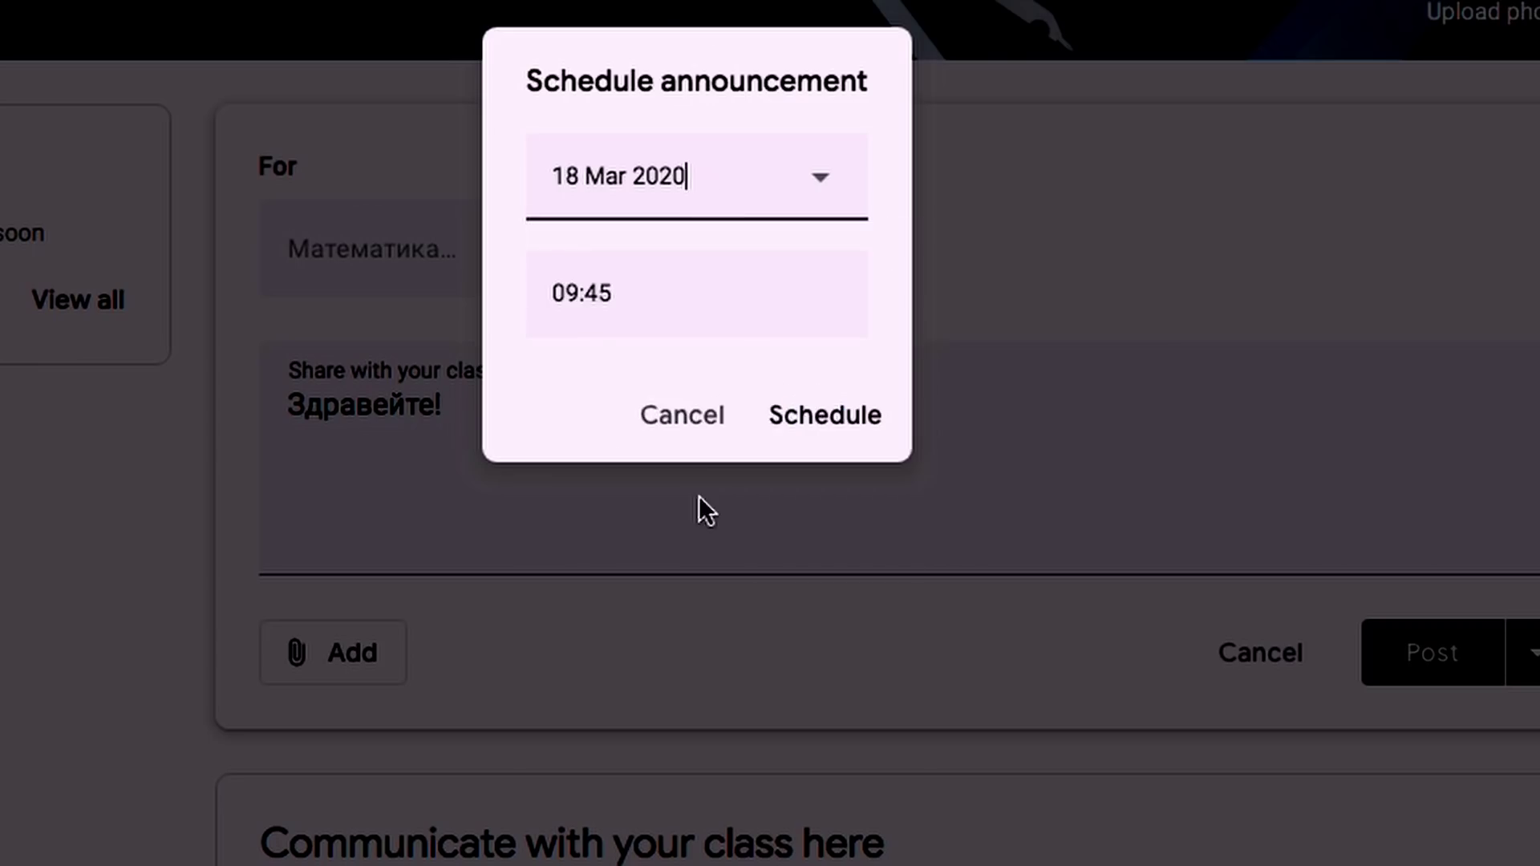
click(804, 423)
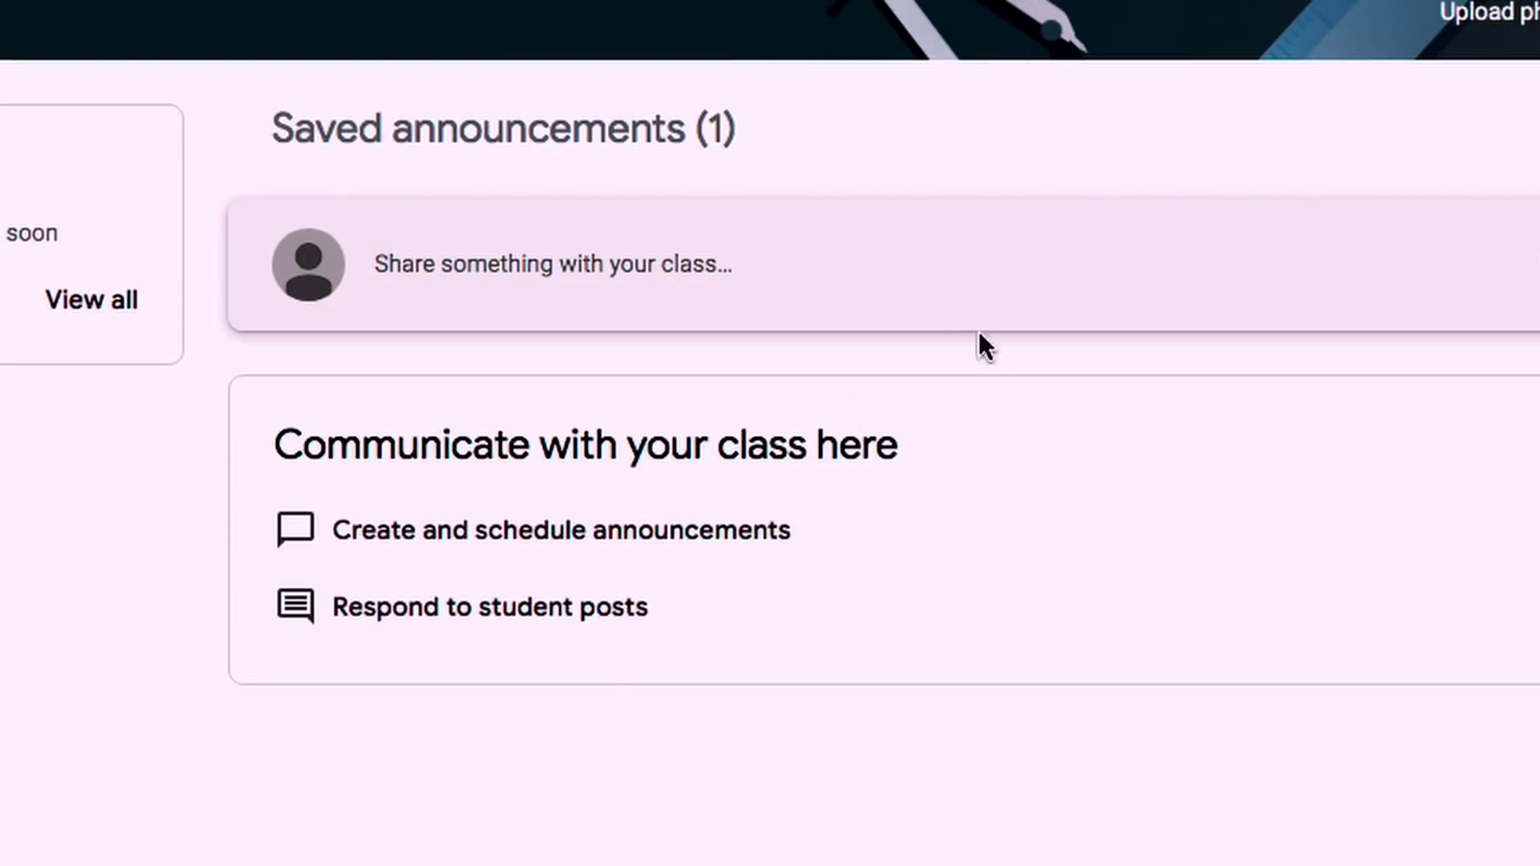
Write a second class announcement reading "Привет" and check which students can be chosen as recipients, keeping all students.
click(930, 285)
text(При)
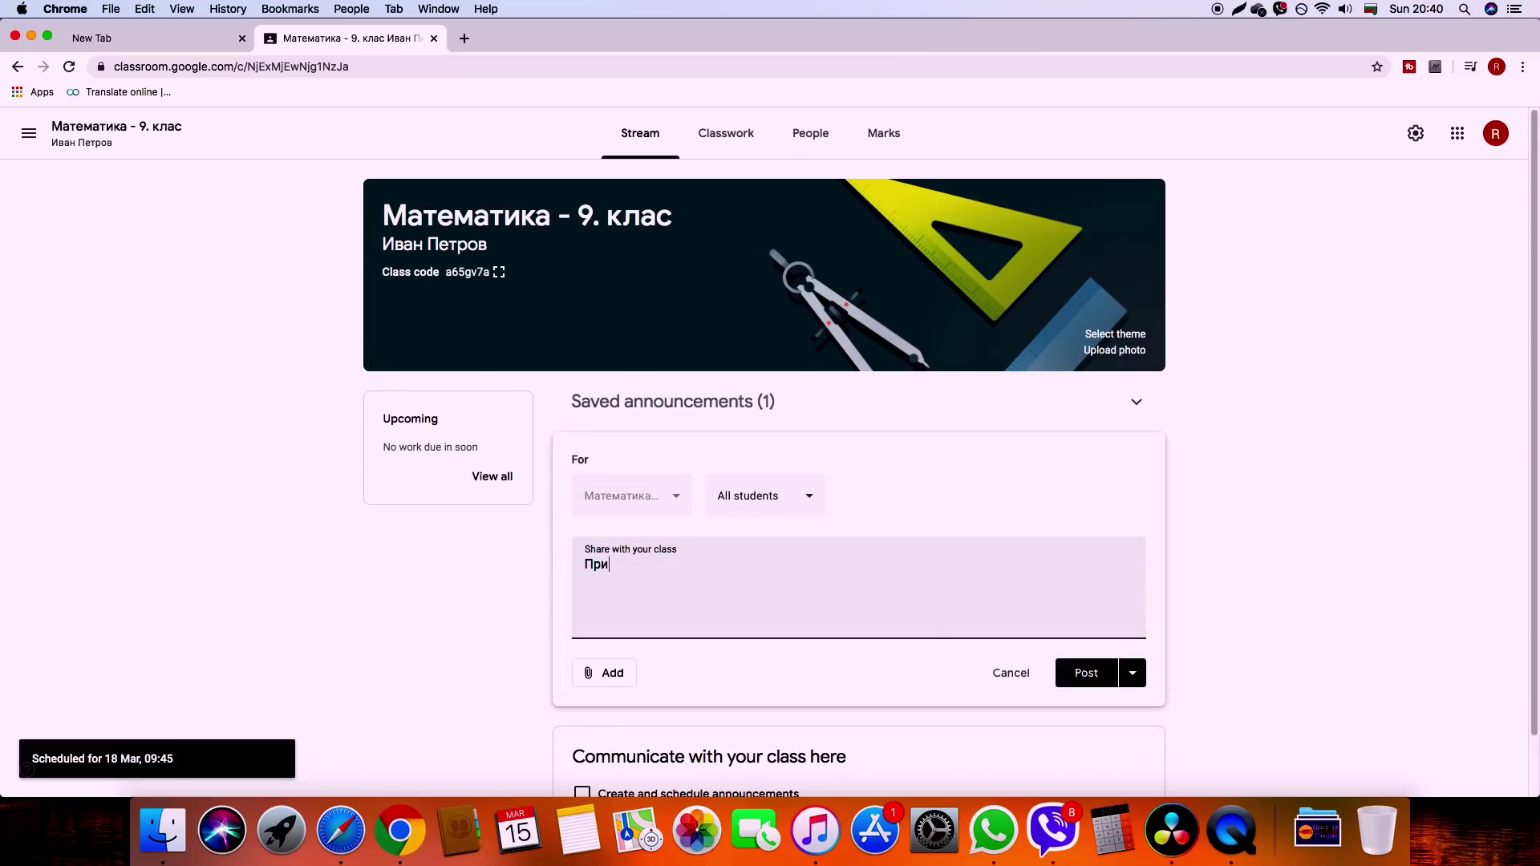
text(вет)
click(1132, 673)
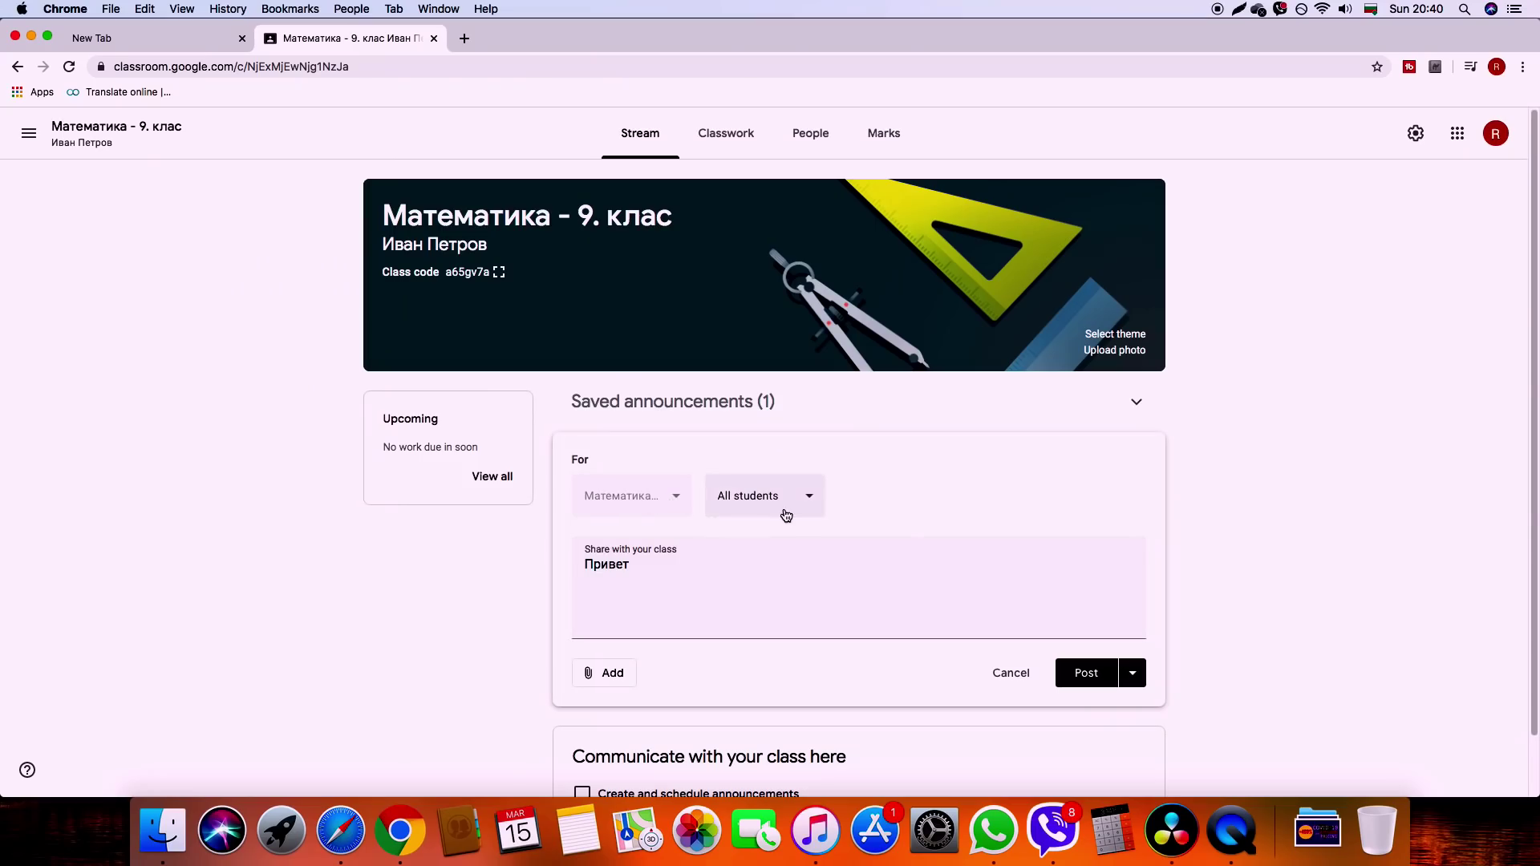
click(784, 514)
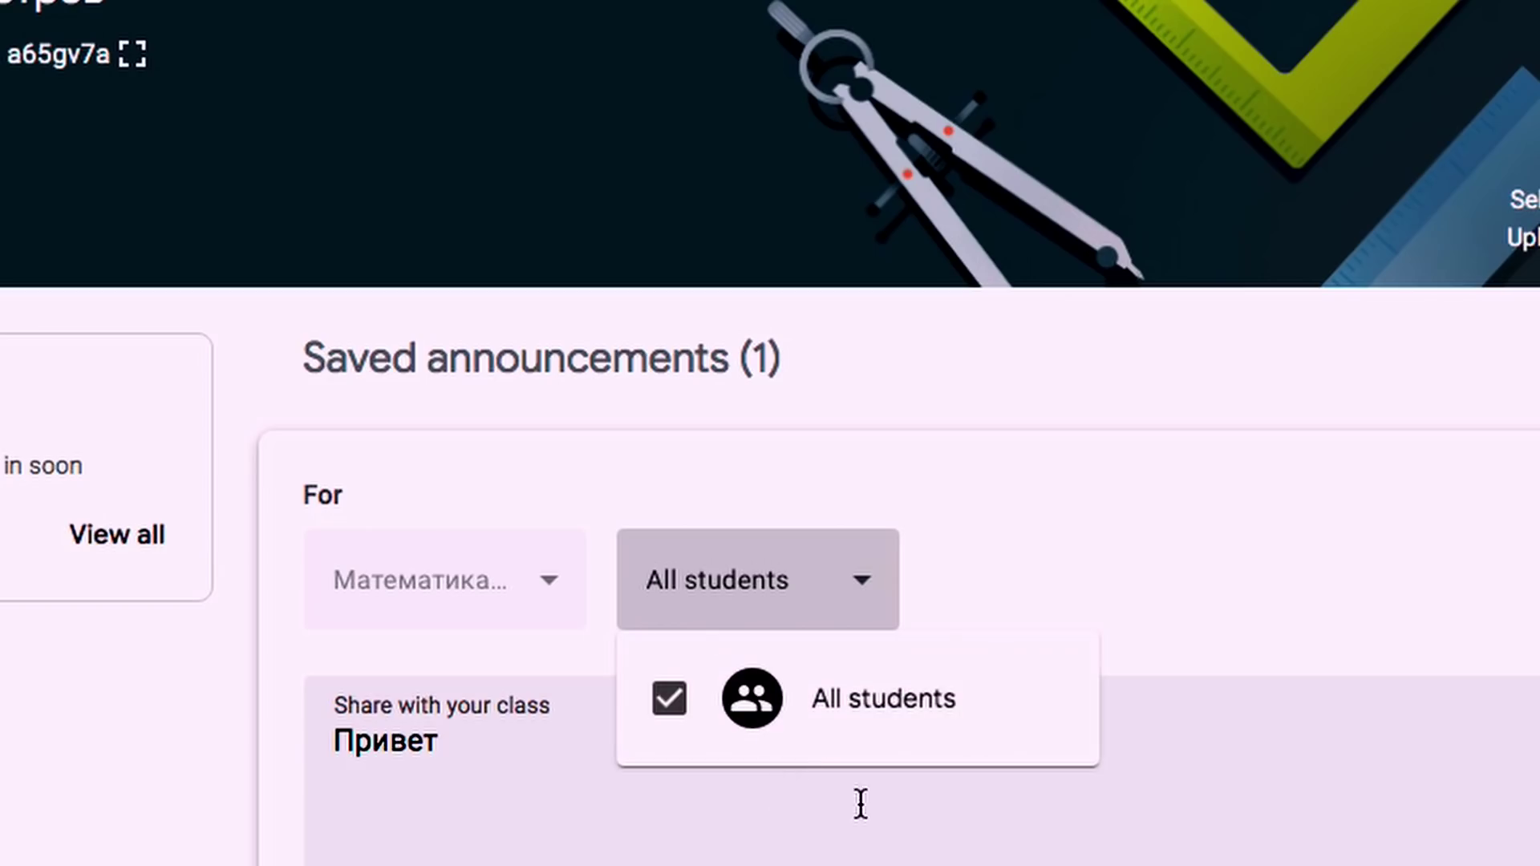
key(Escape)
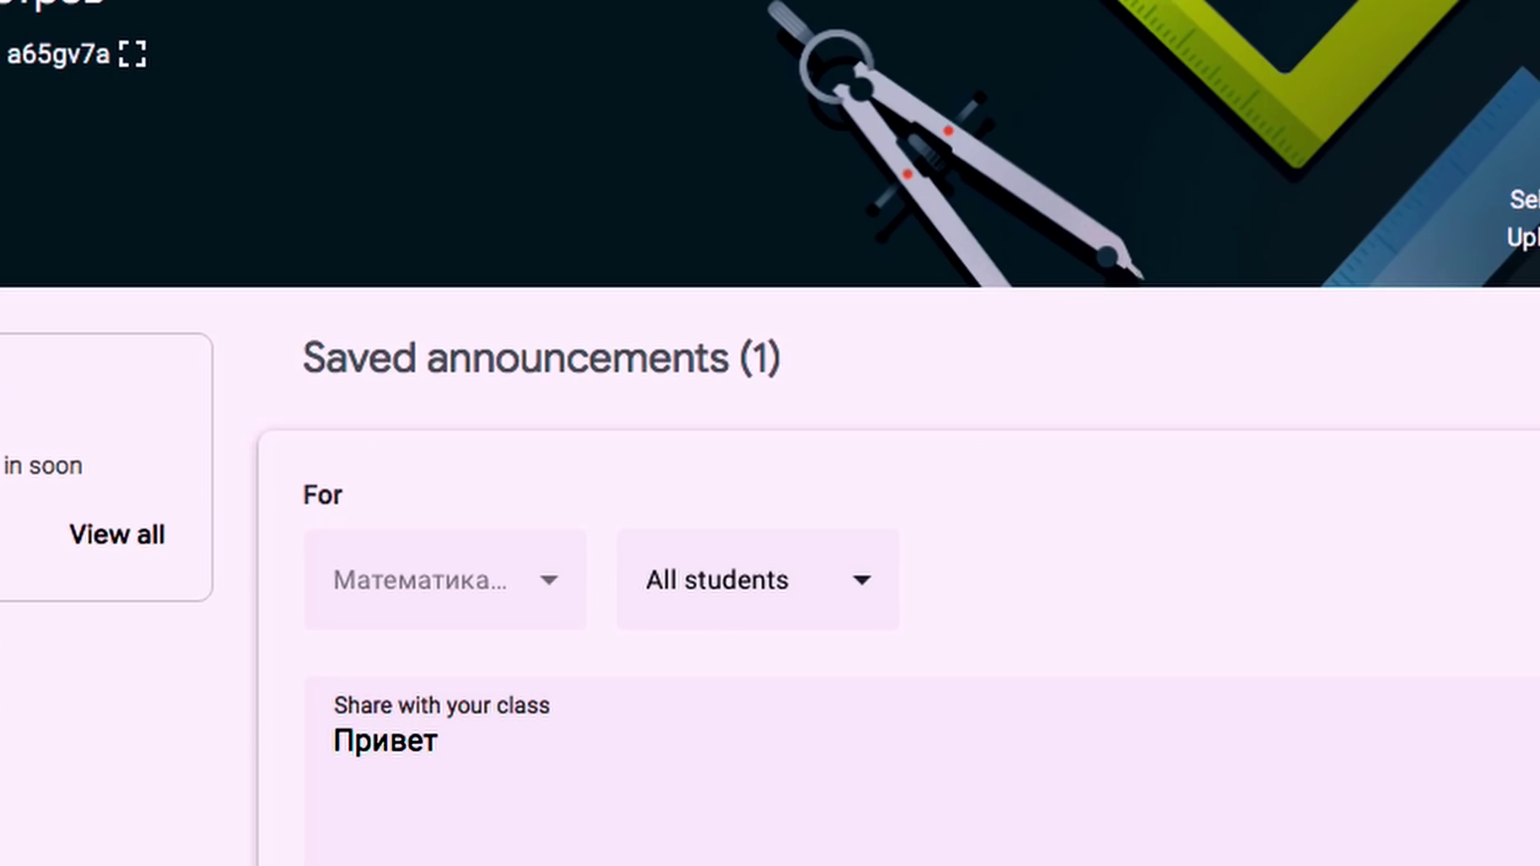
Start a new classwork assignment titled "Контролна работа 1" with the instructions "Текст на заданието".
click(730, 136)
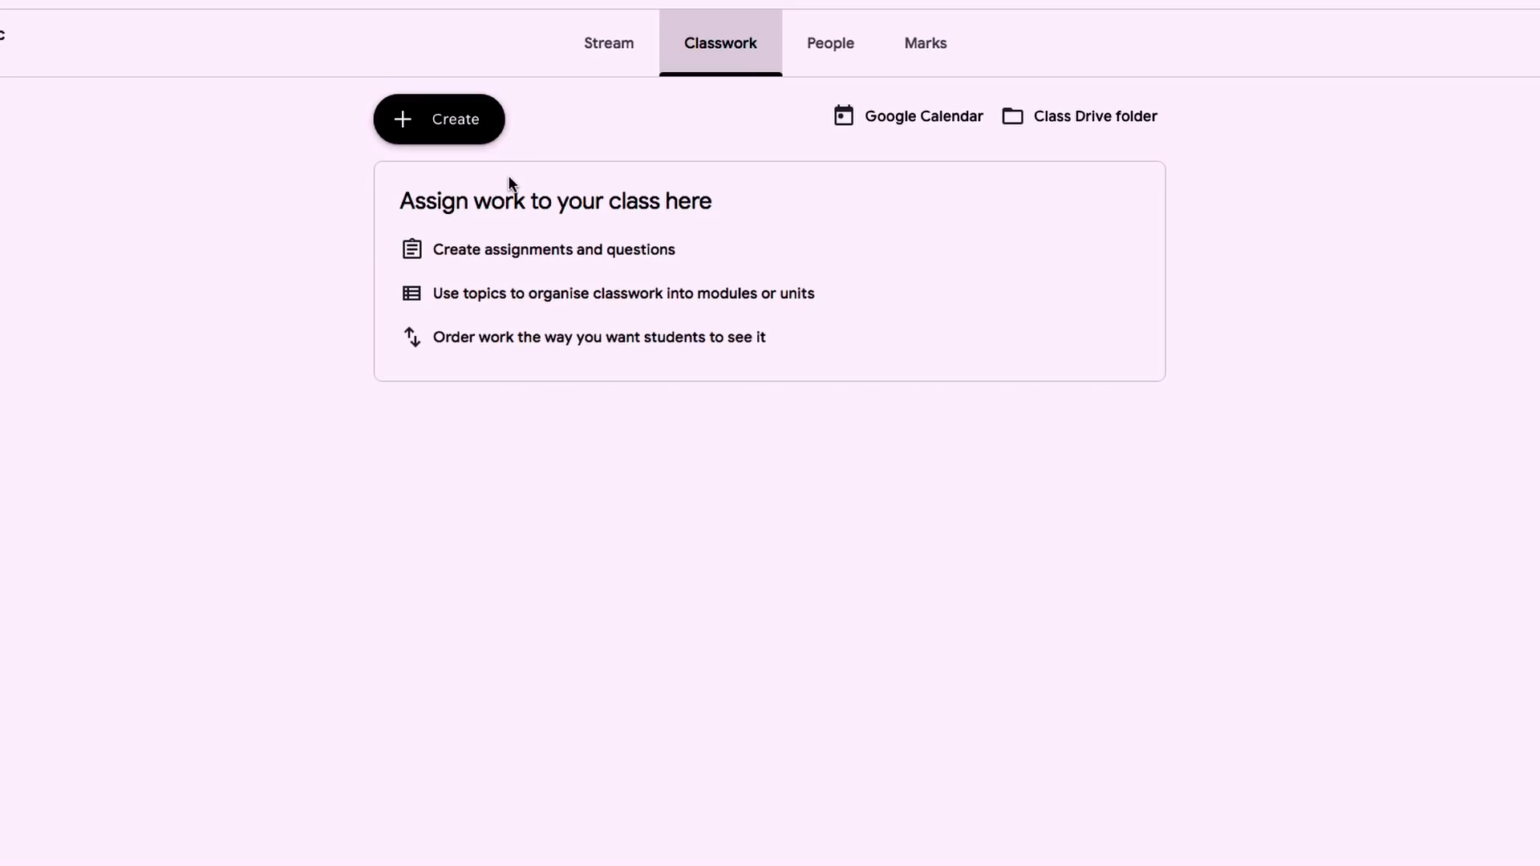
click(453, 133)
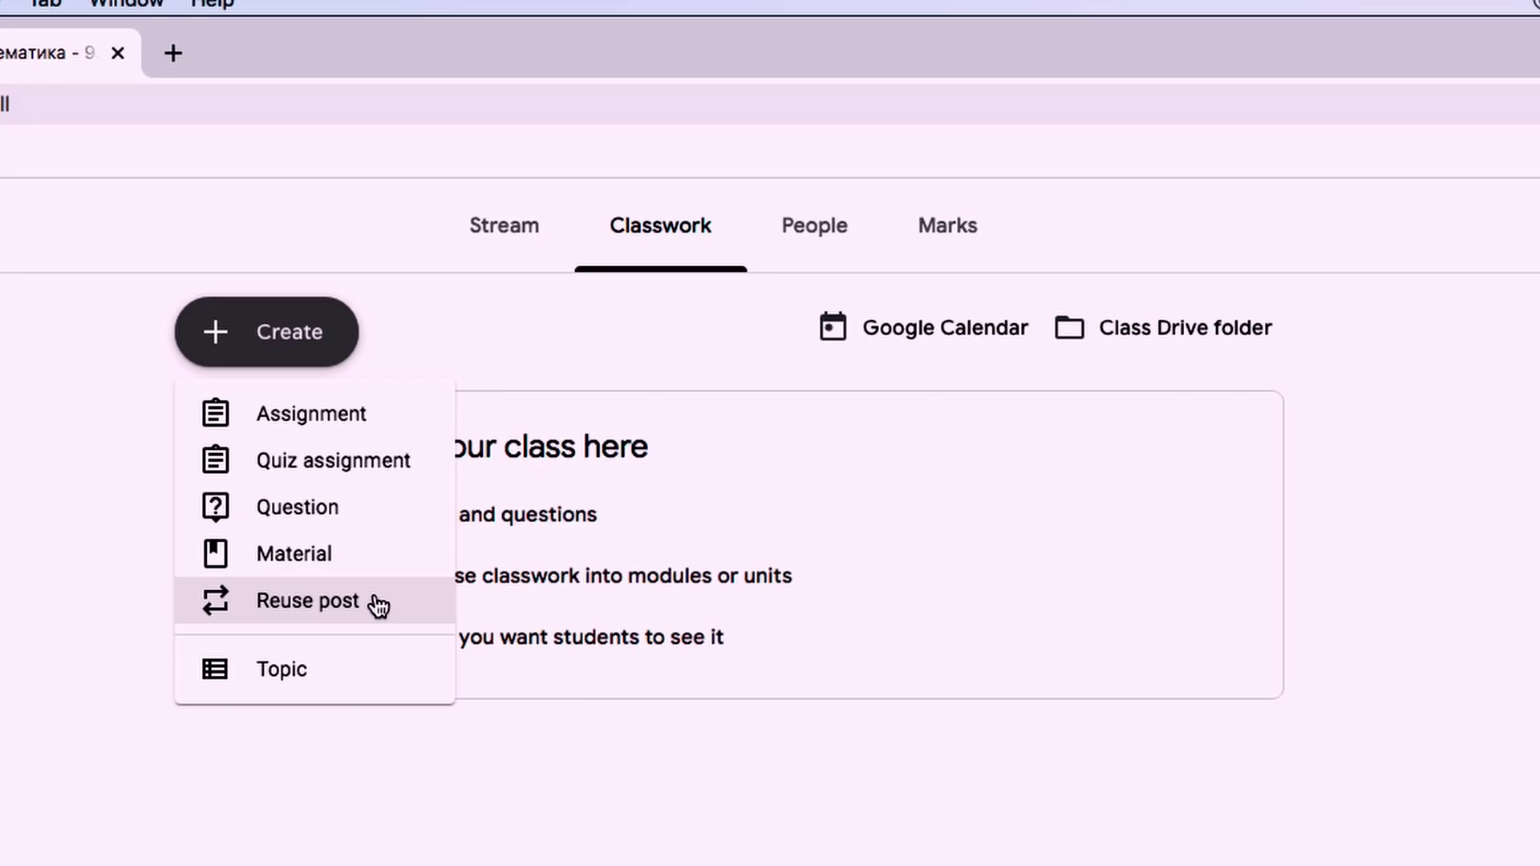
click(307, 424)
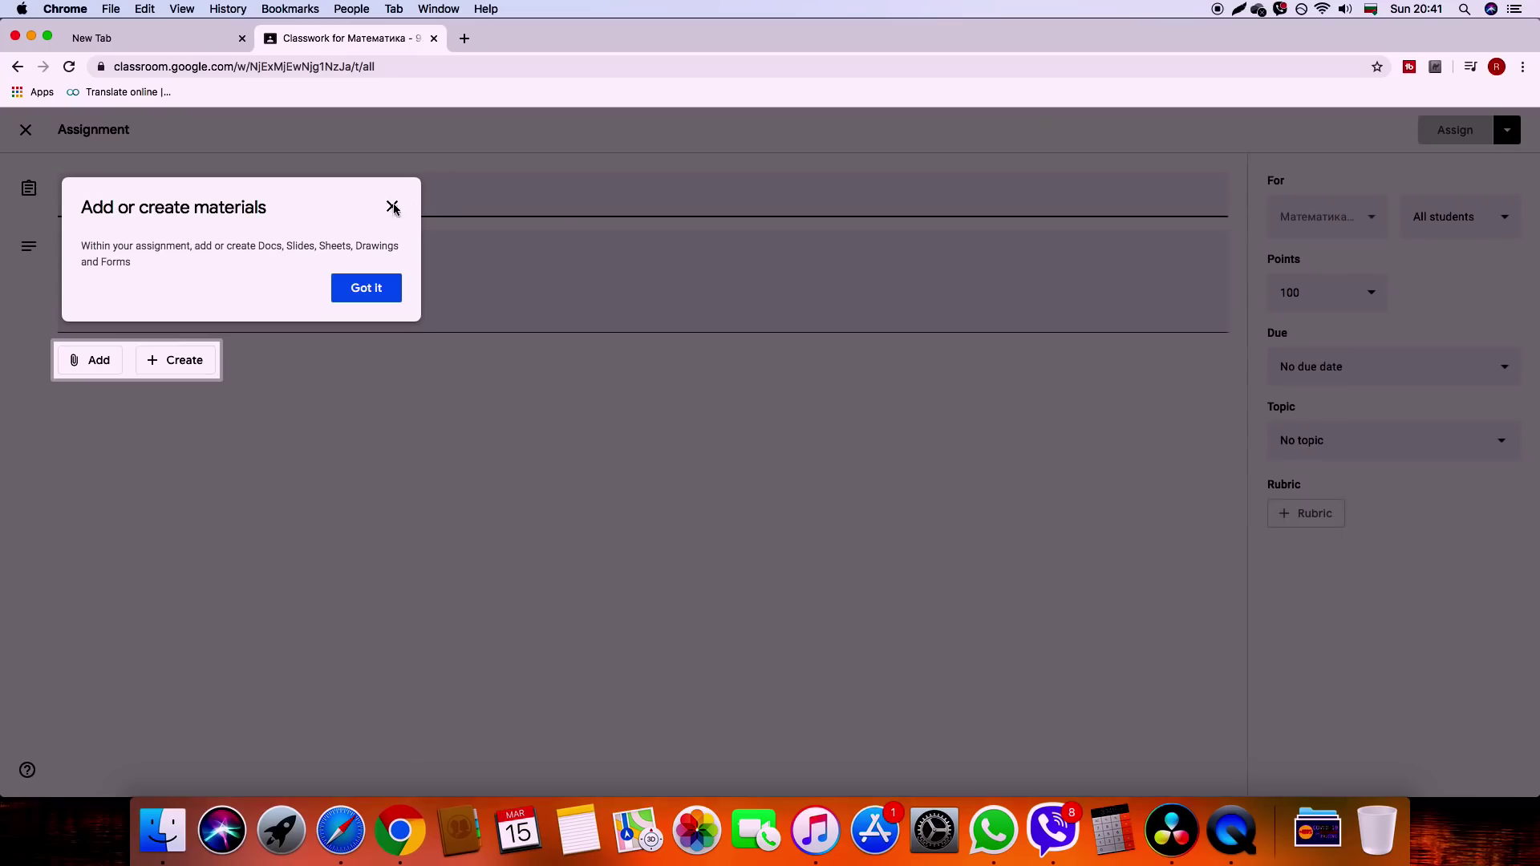
click(77, 364)
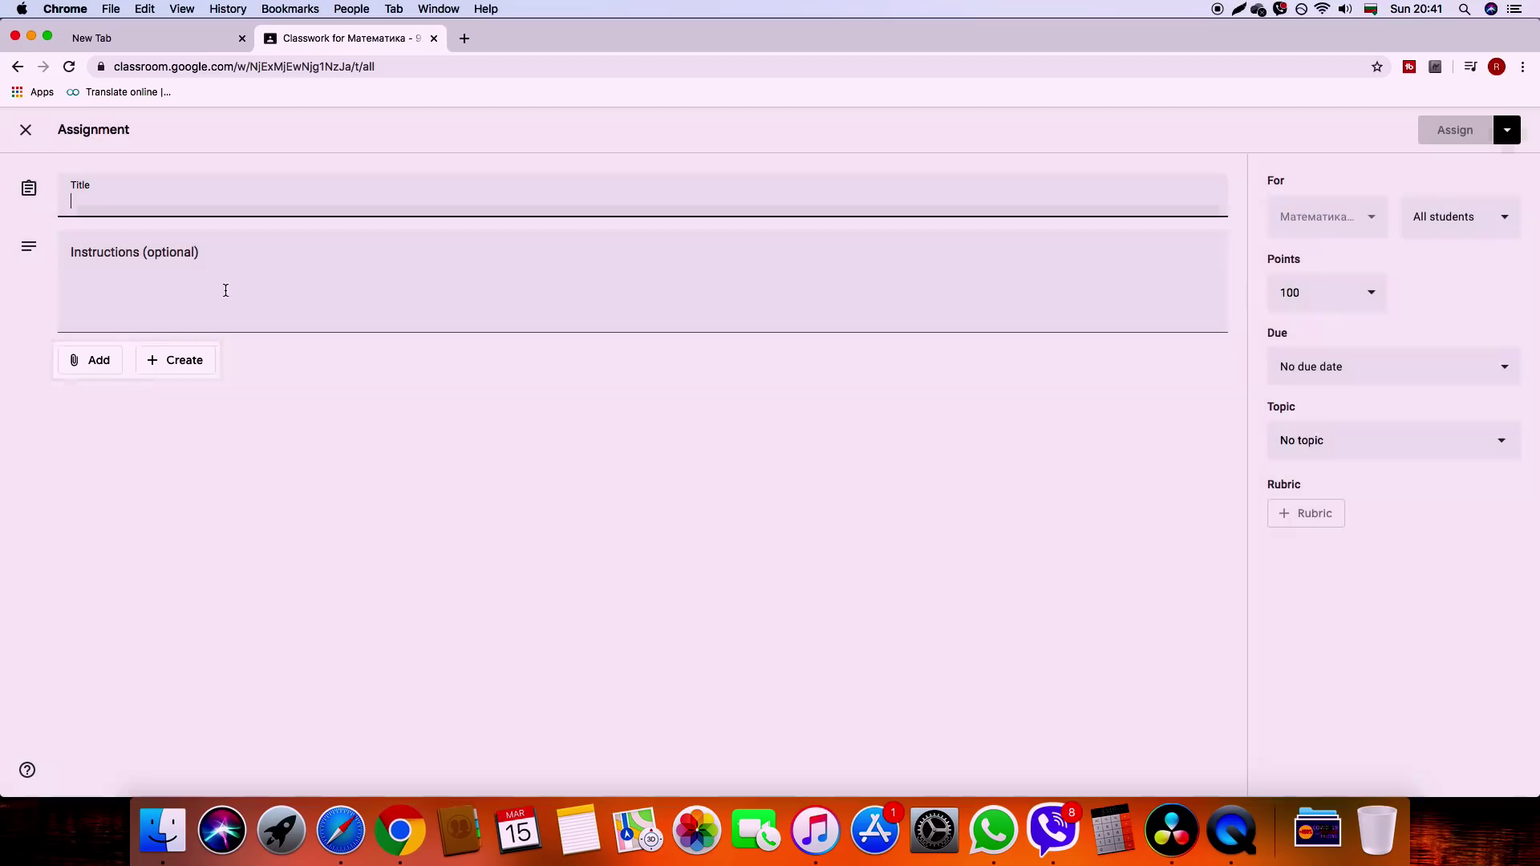
click(172, 262)
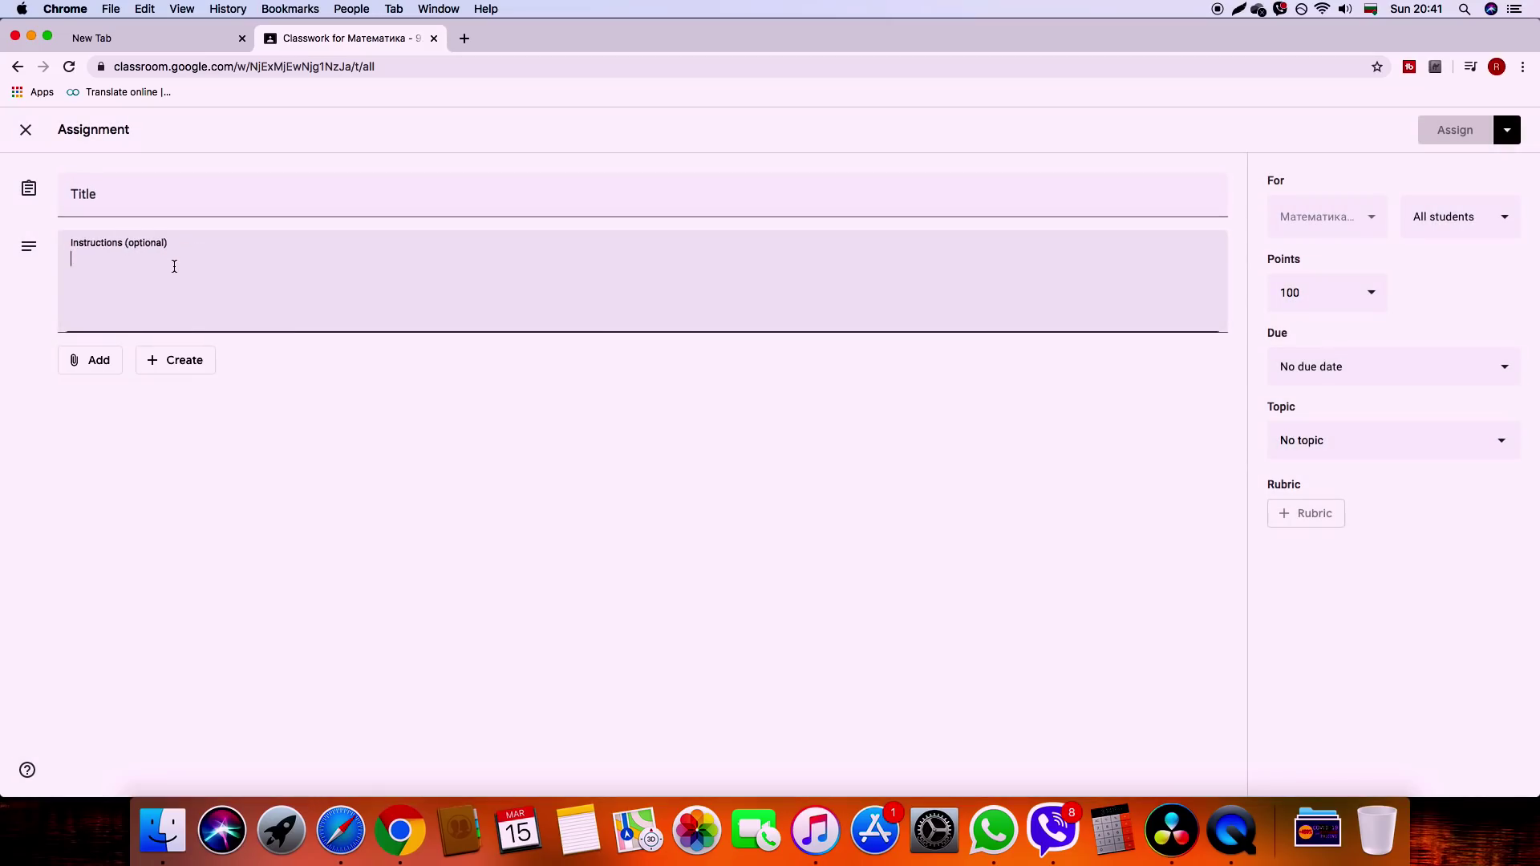
click(93, 365)
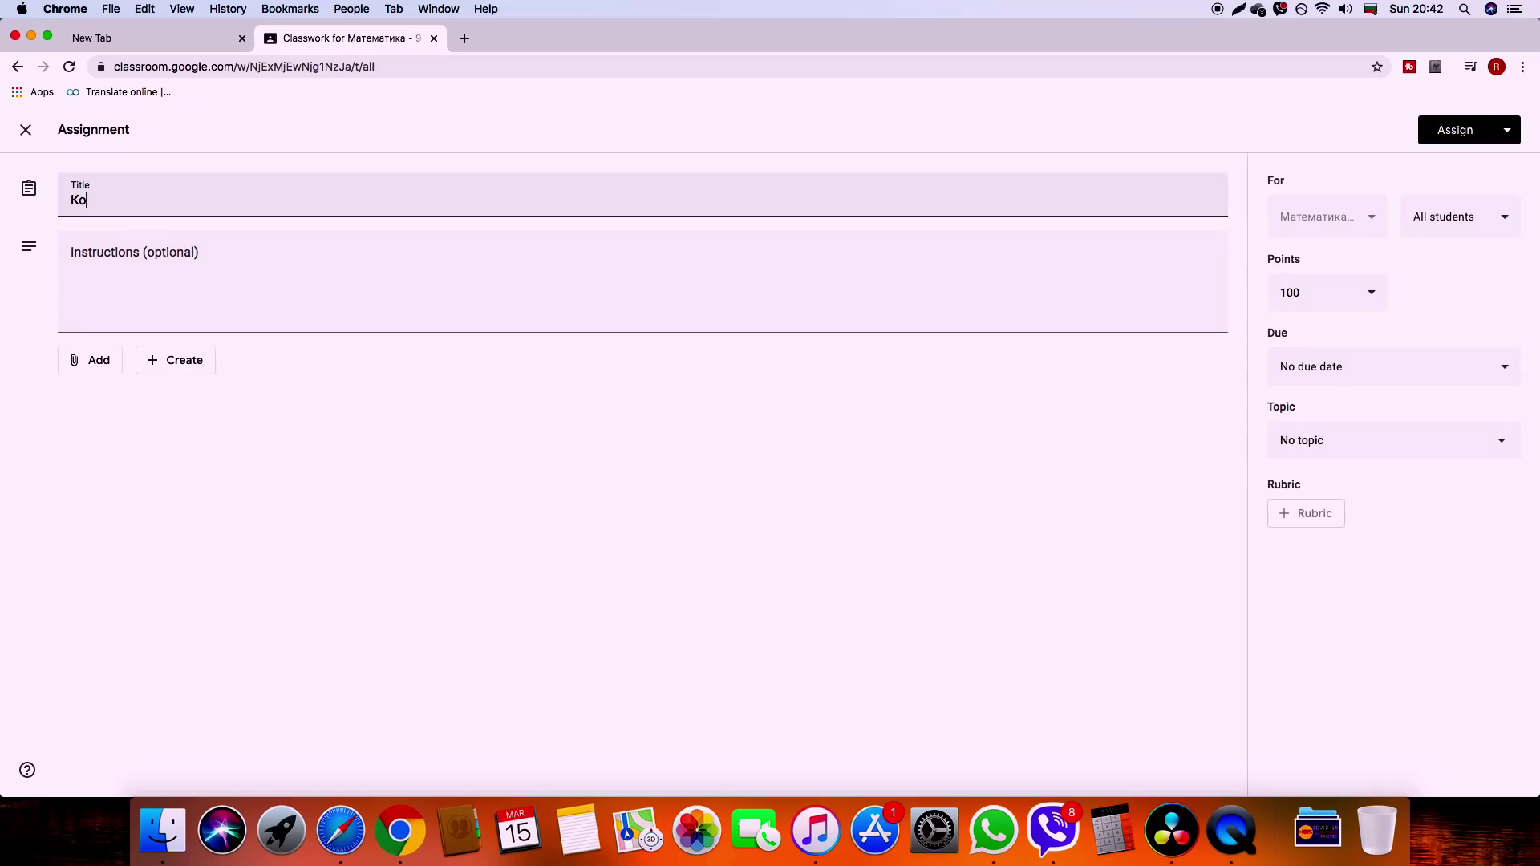
text(нтролна работа 1)
key(Tab)
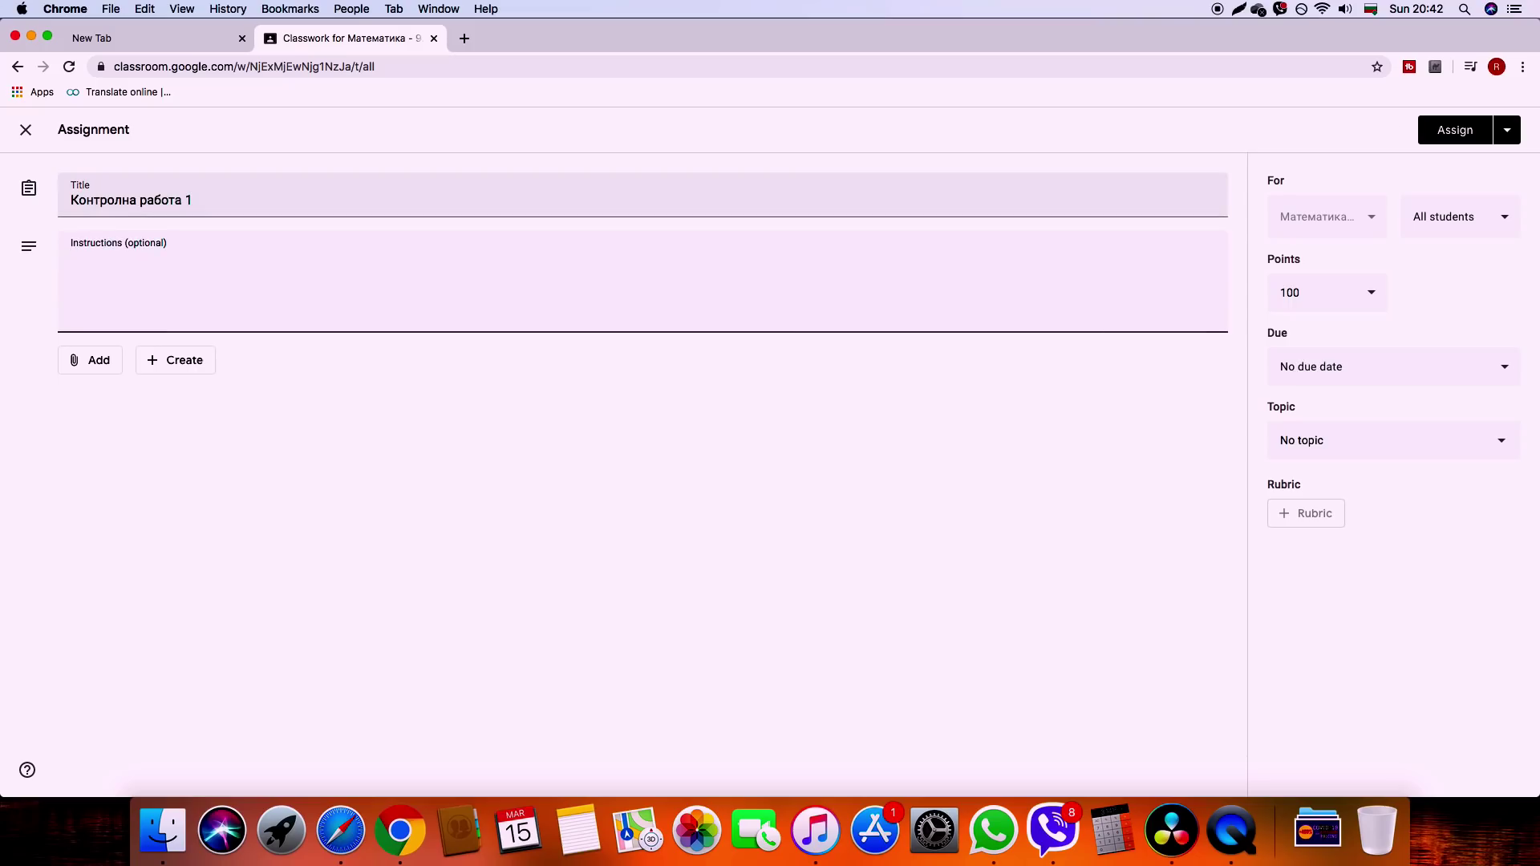
text(Текст на заданието)
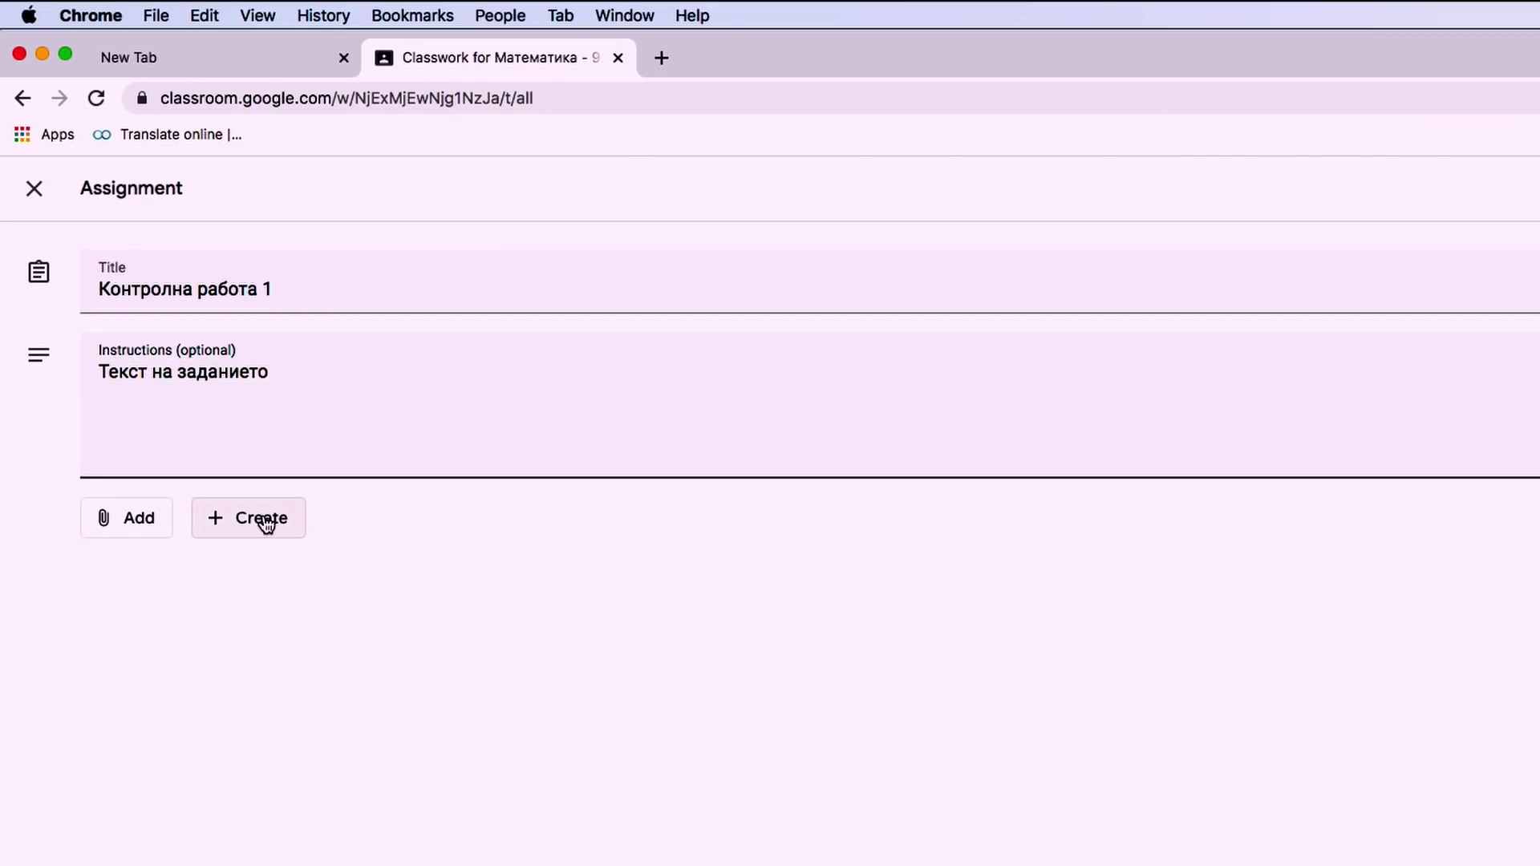
Attach a new Google Docs document containing "Напишете долу своите отговори на двата въпроса:" and answer lines 1. and 2., and dismiss the sharing tip.
click(266, 522)
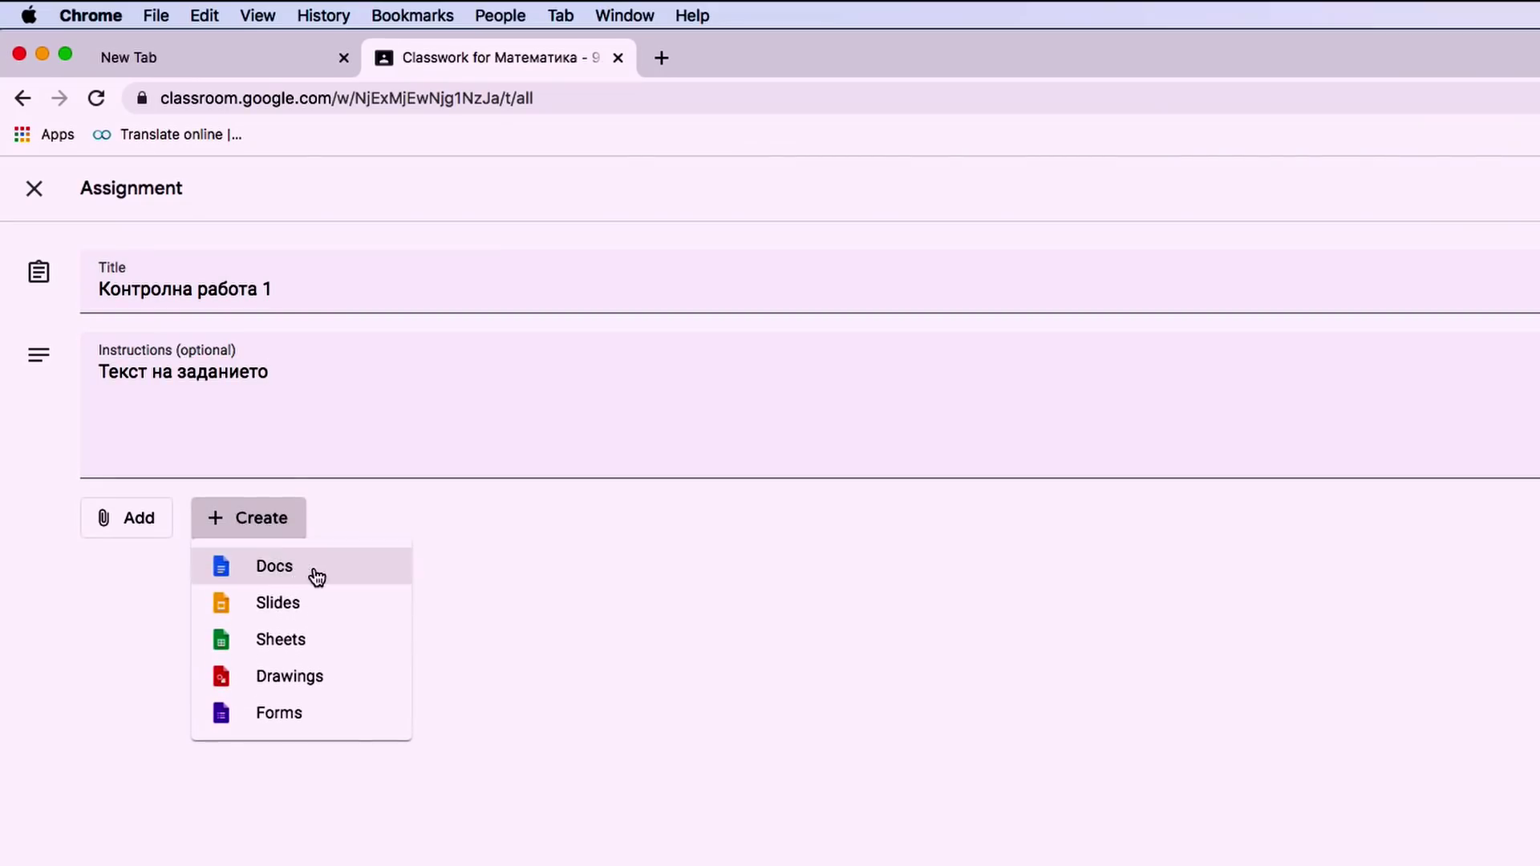
click(316, 574)
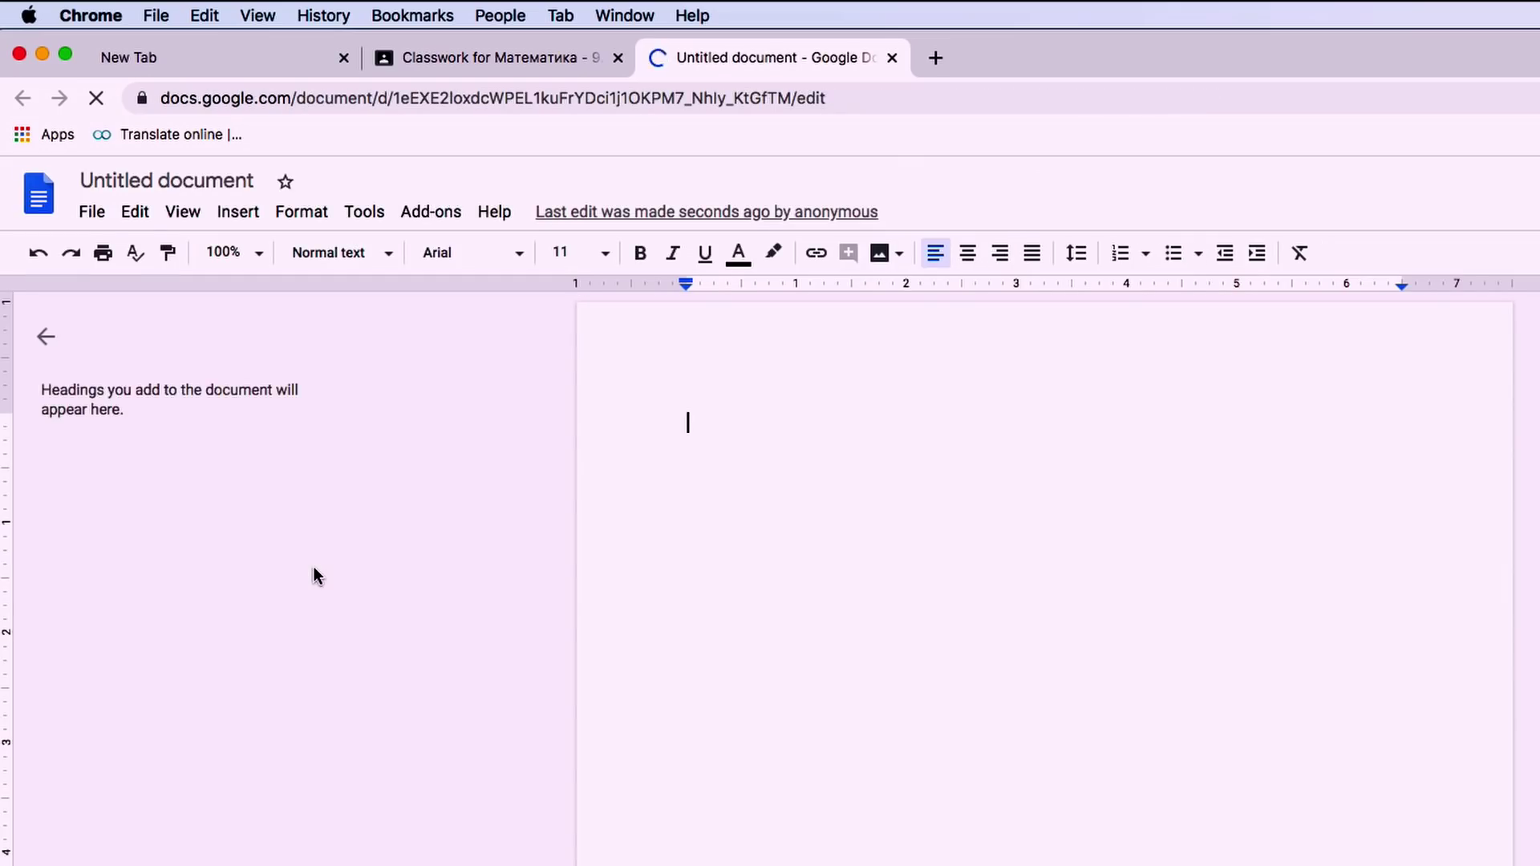
text(Напишете дол)
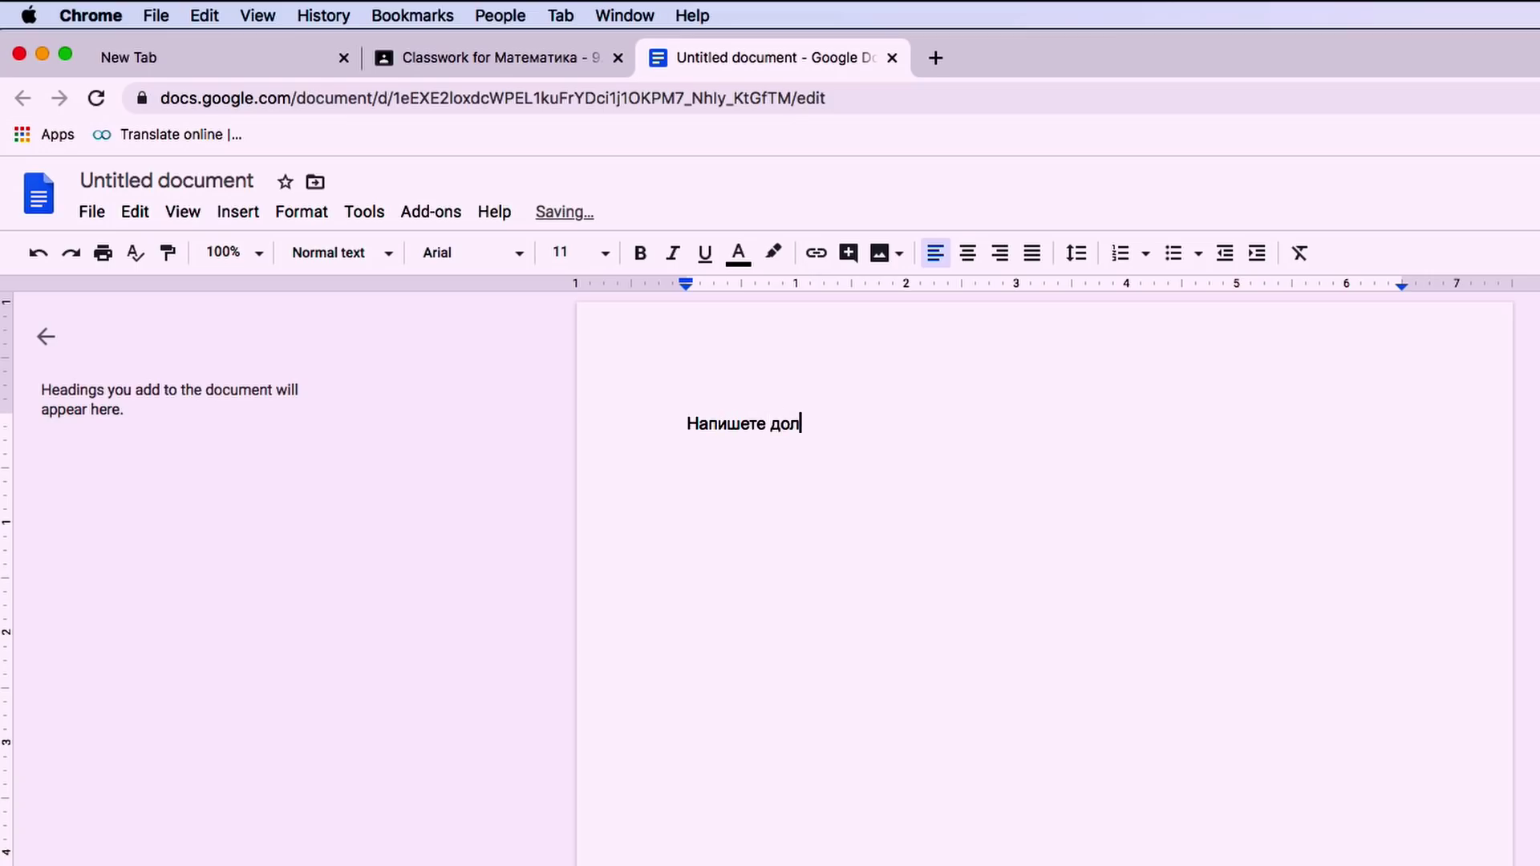
text(у своите отговори на двата )
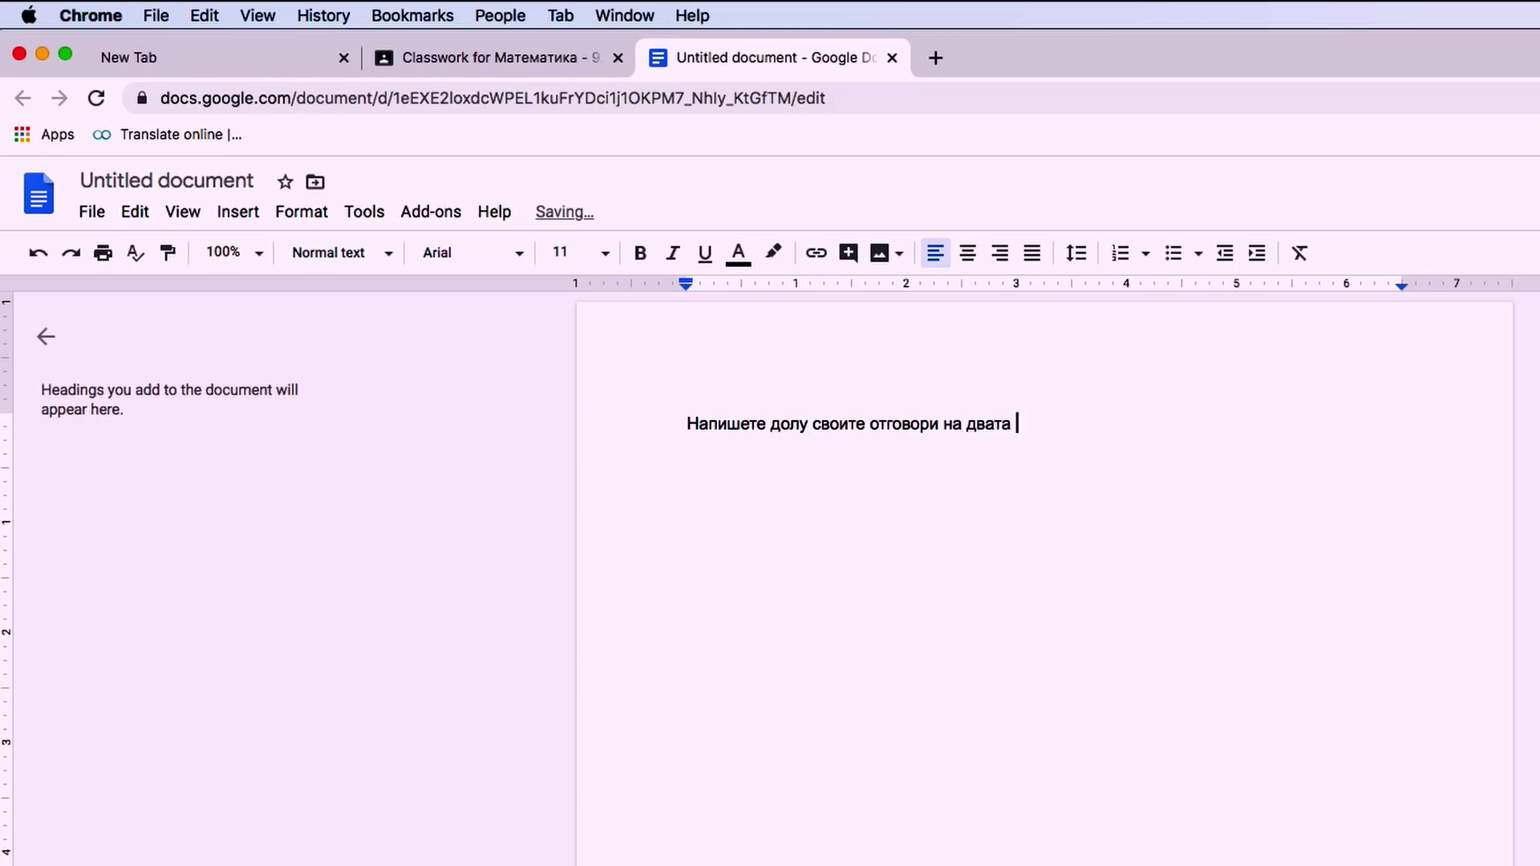
text(въпроса:)
key(Return)
key(Return)
text(1.)
key(Return)
text(2.)
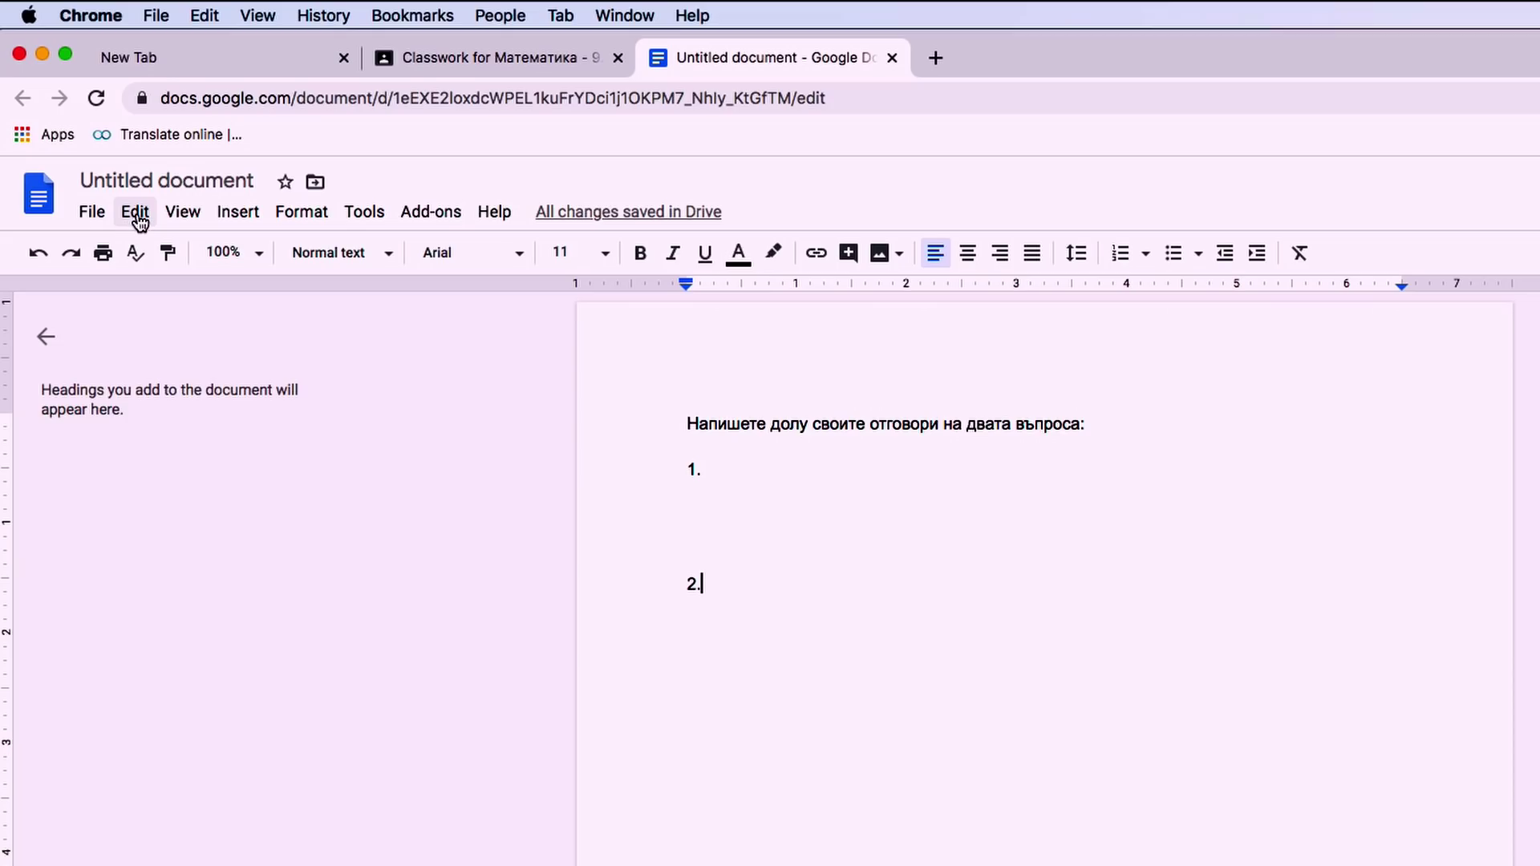
click(892, 57)
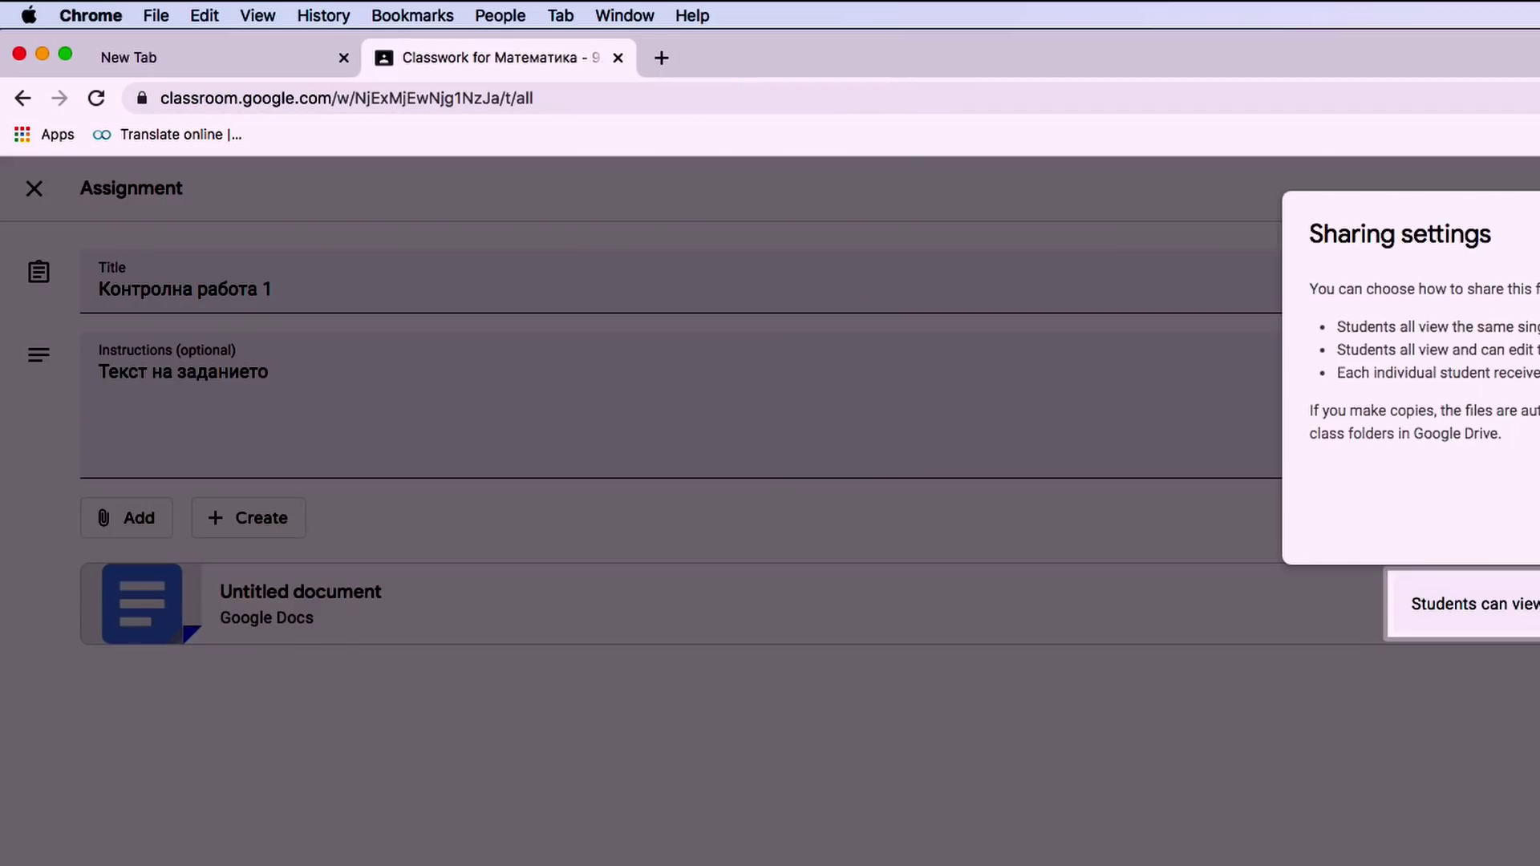
key(Escape)
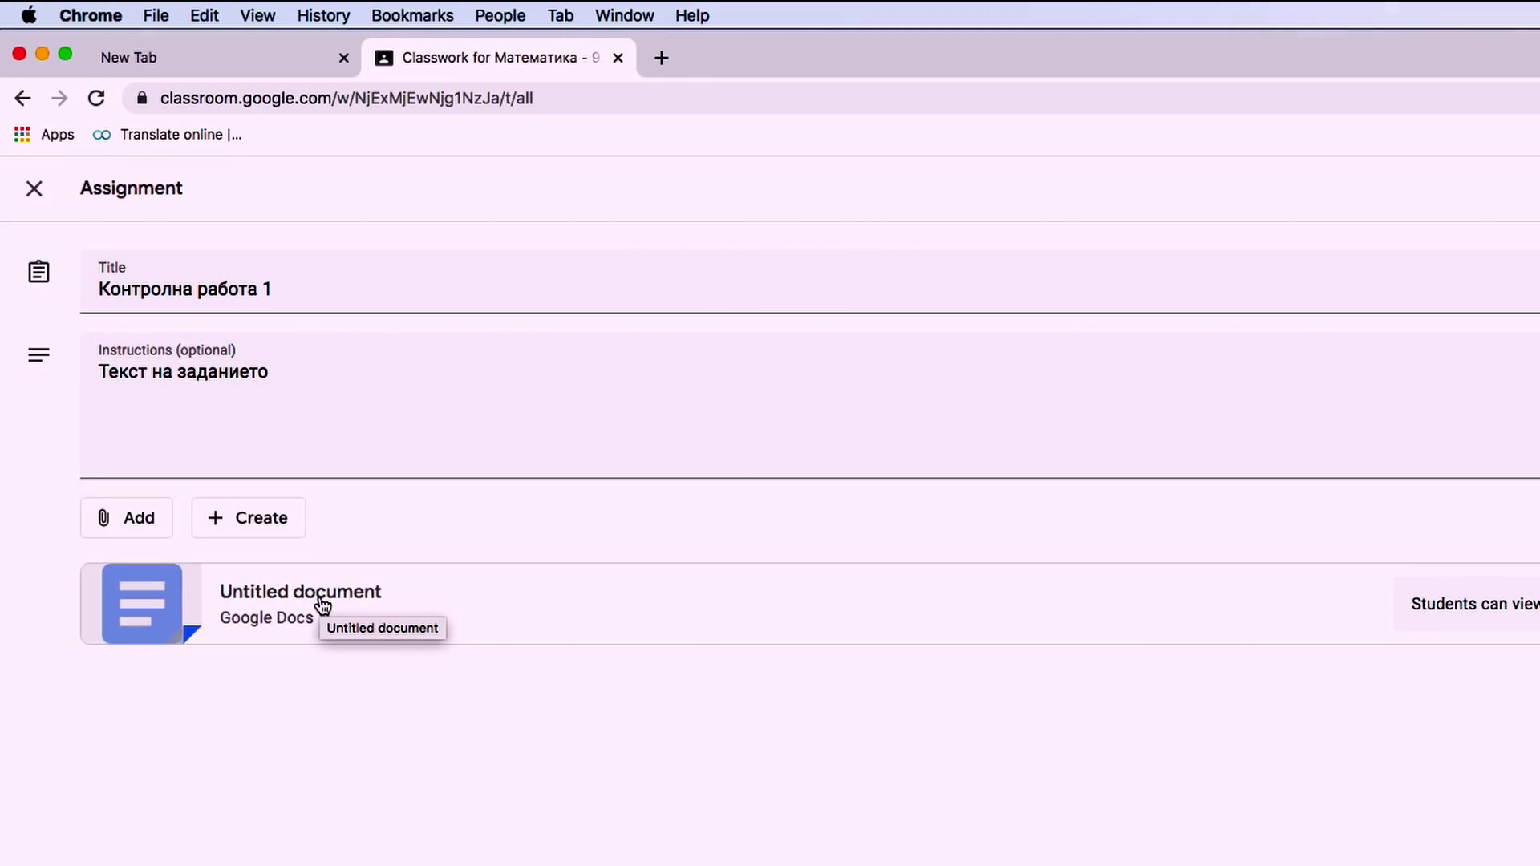
Add the lines "Въпрос 1" and "Въпрос 2" below the existing text in the assignment instructions.
click(300, 413)
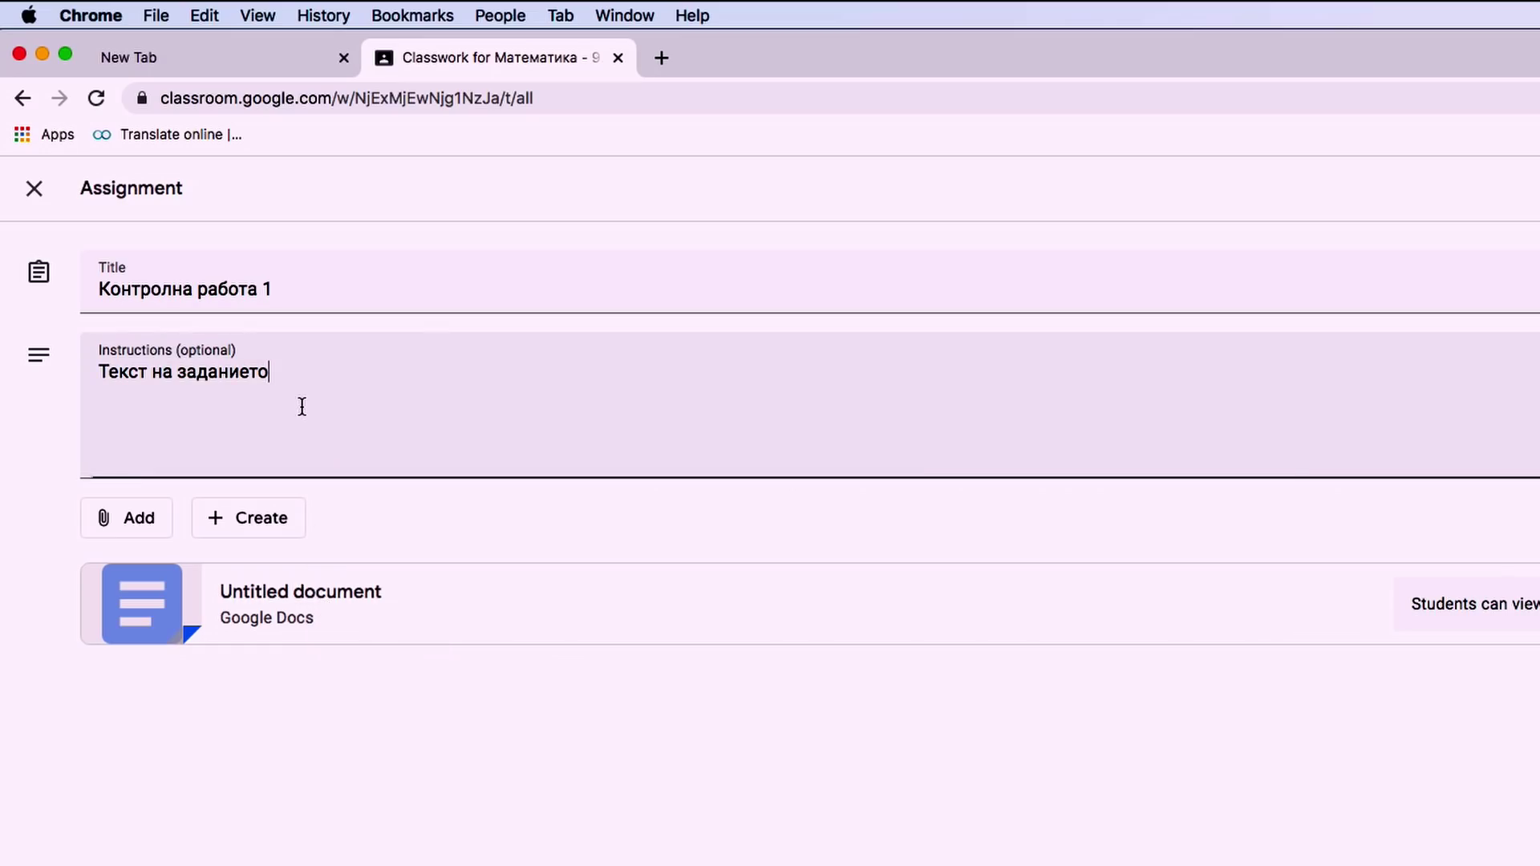
key(Return)
text(Въпрос 1)
key(Return)
text(Въпрос 2)
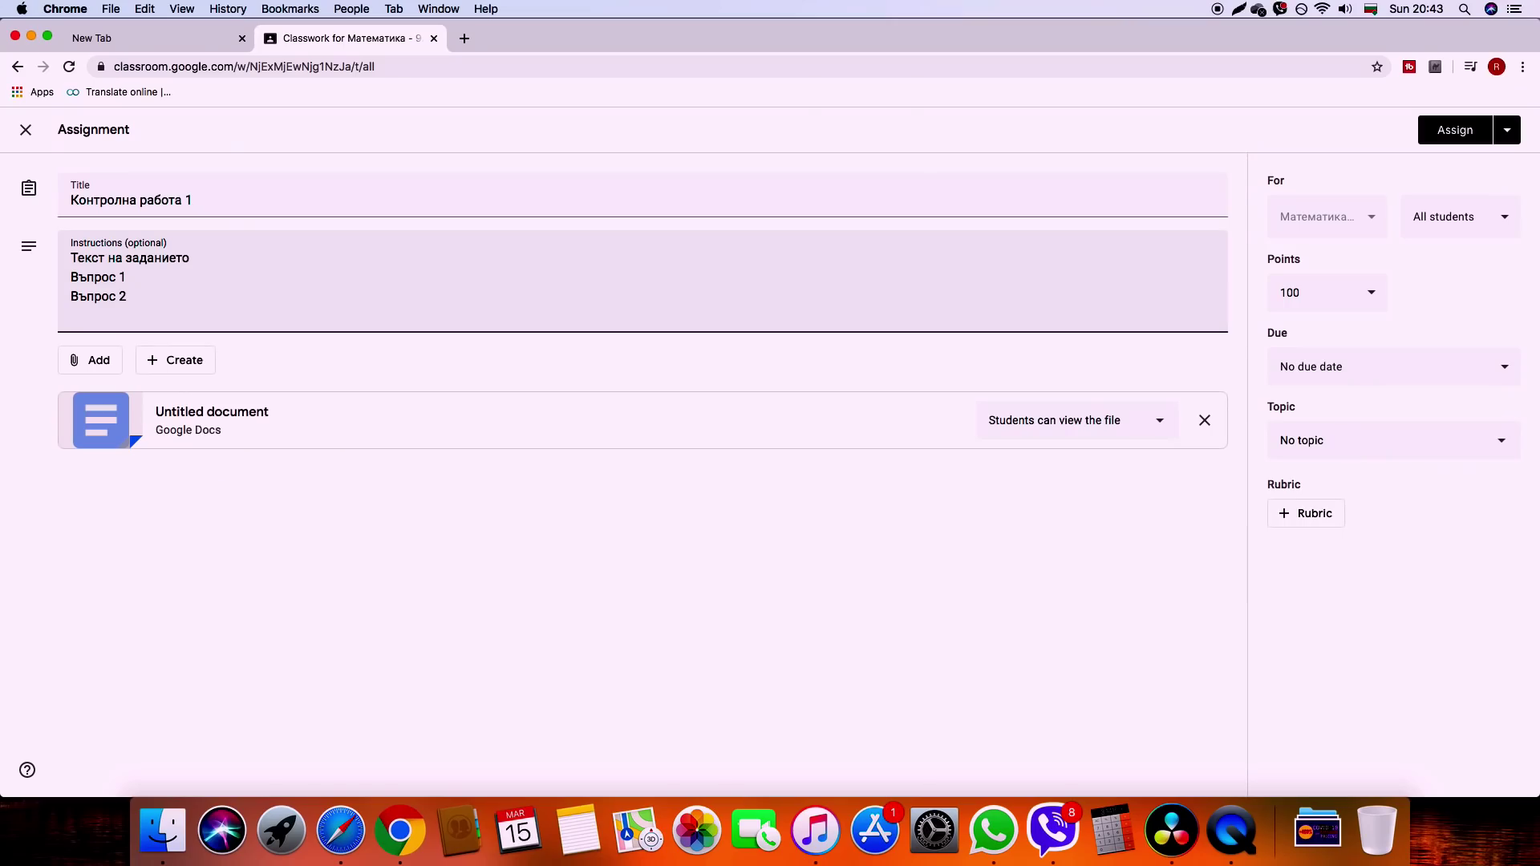
Try the copy-for-each-student option on the attached document, and set its sharing to "Students can edit the file".
click(1047, 430)
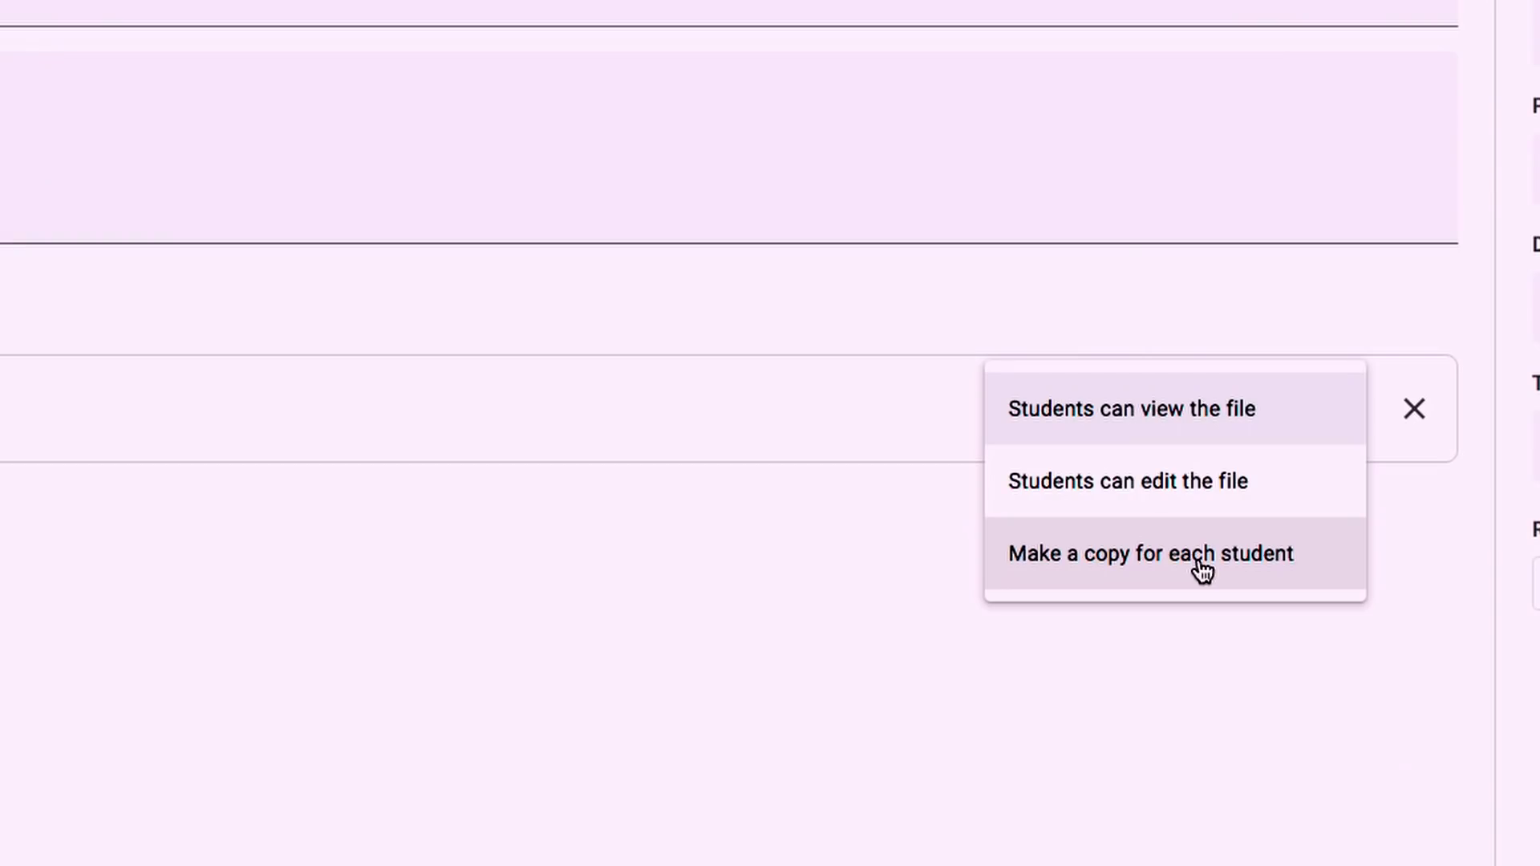
click(1203, 571)
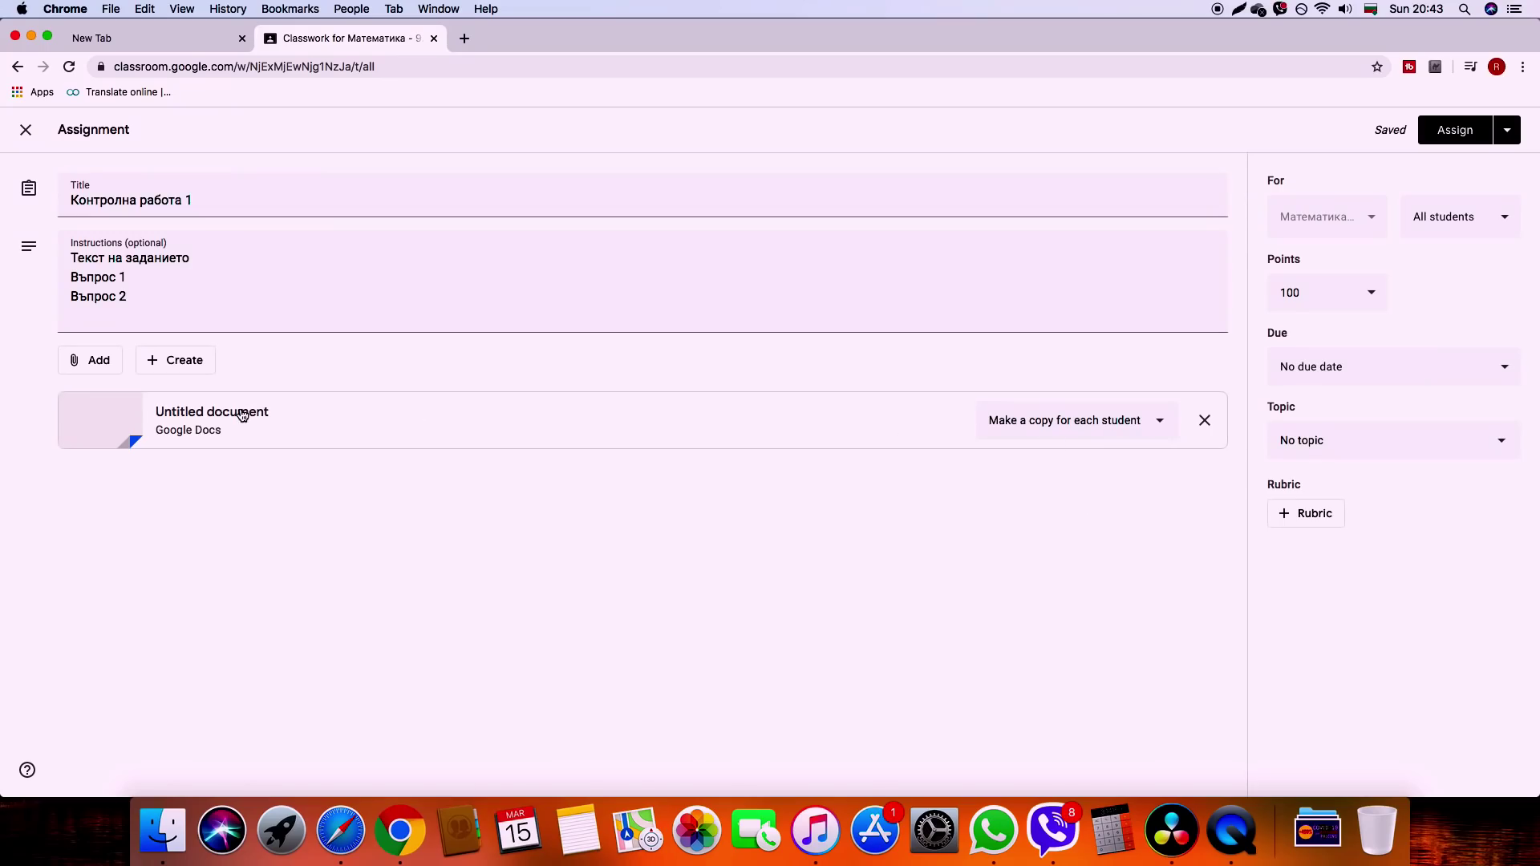
click(1139, 427)
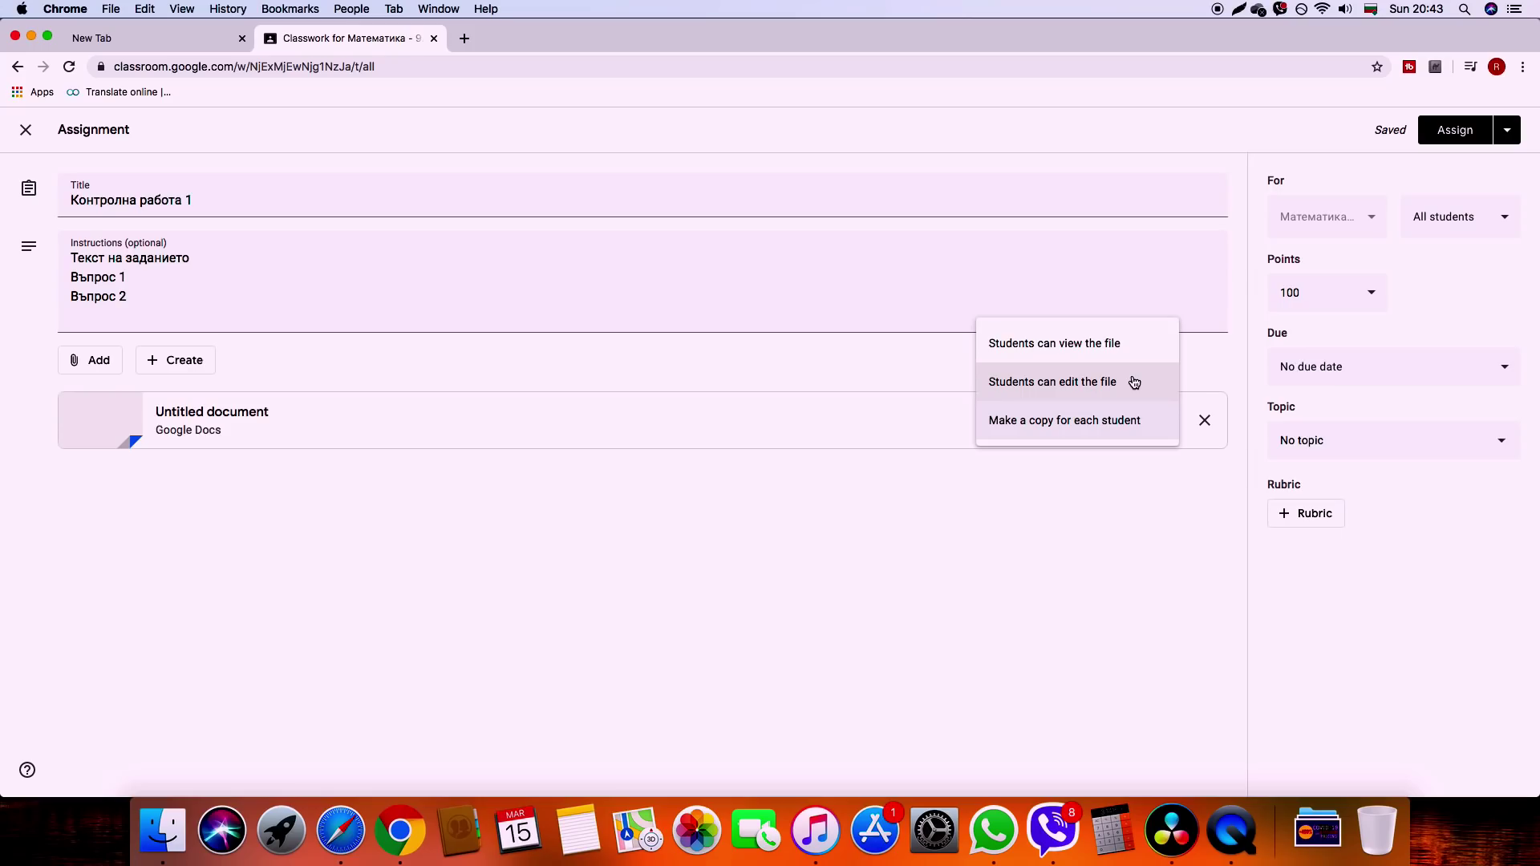
click(1134, 382)
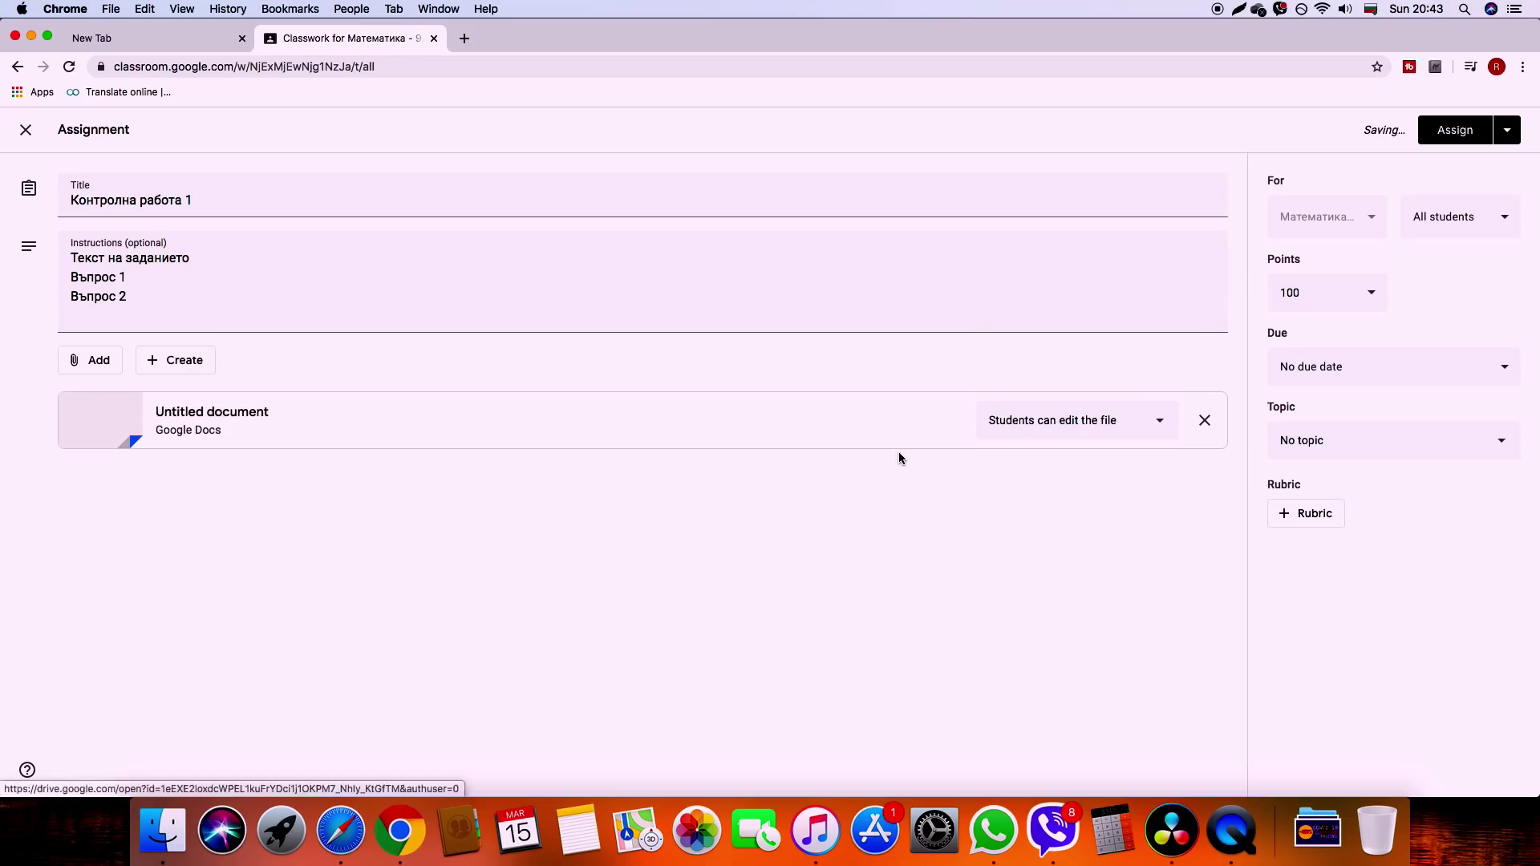
Check the assignment's recipients, keeping all students, and set its points to Unmarked.
click(1430, 229)
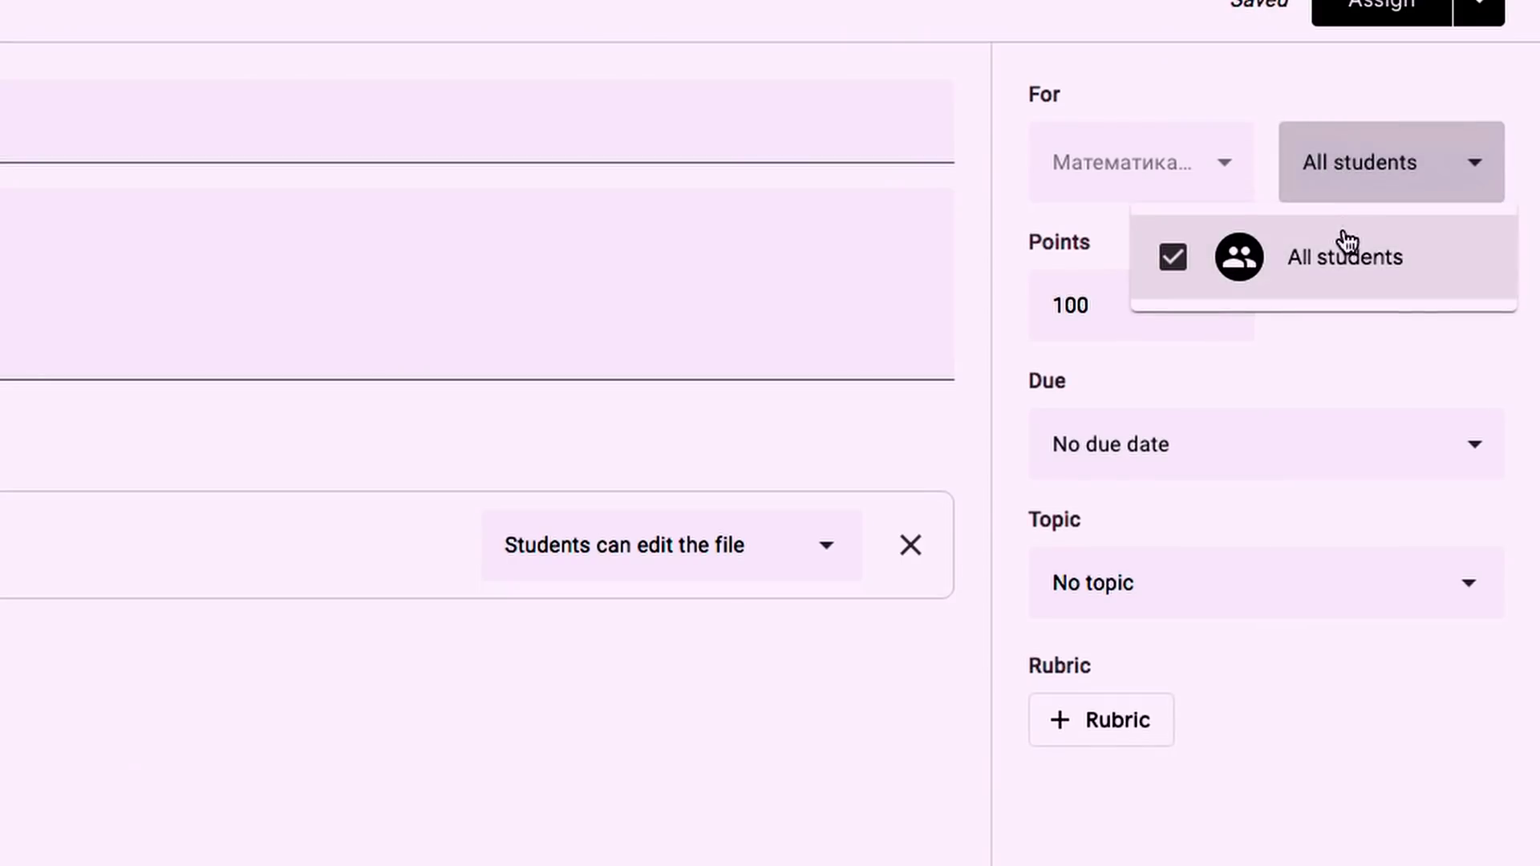
click(1330, 330)
click(1123, 303)
click(1461, 312)
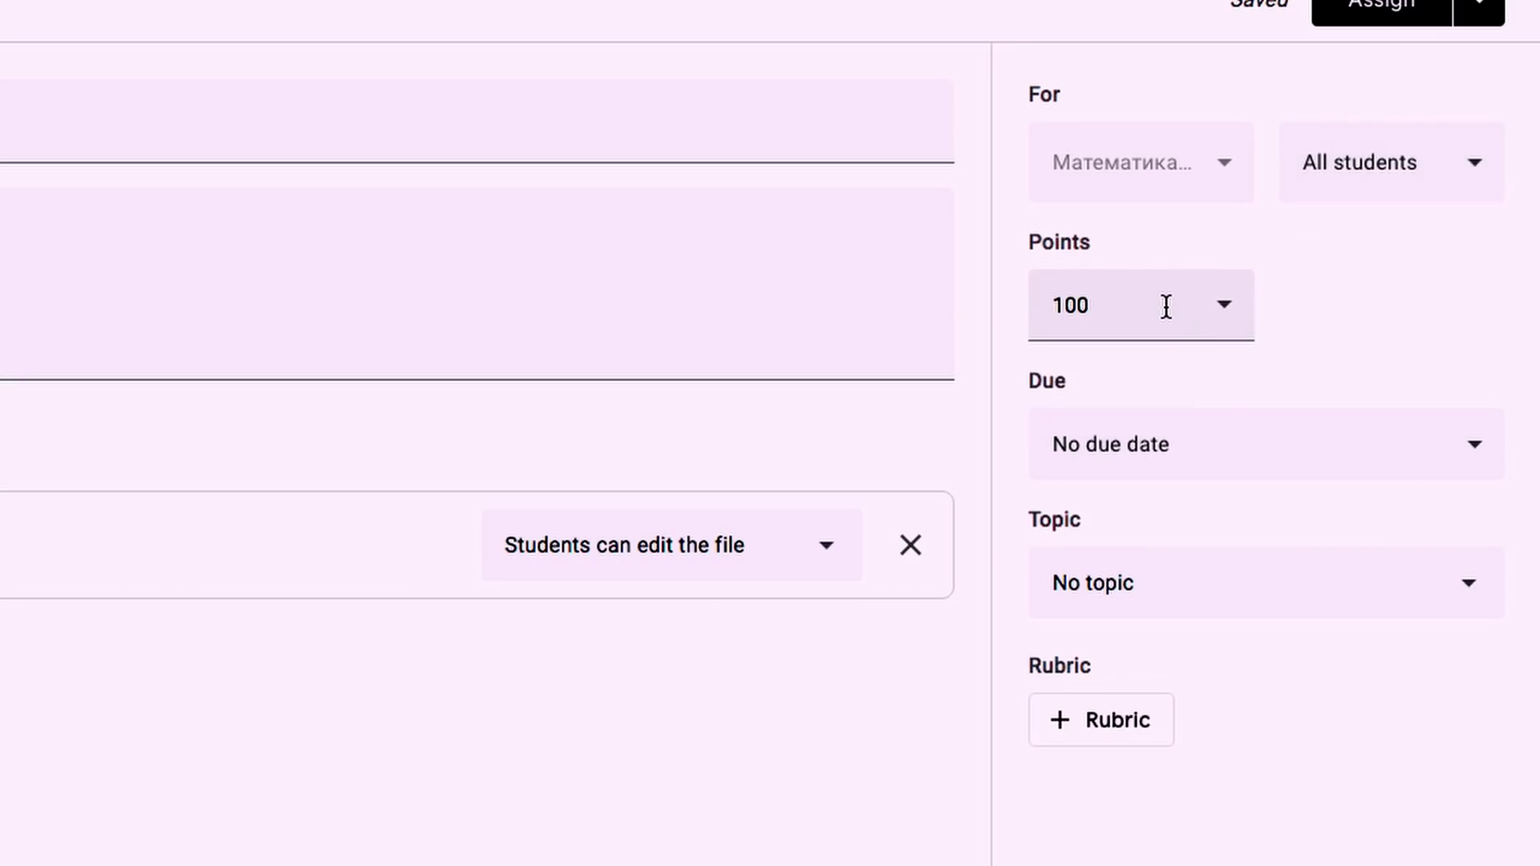
click(1165, 307)
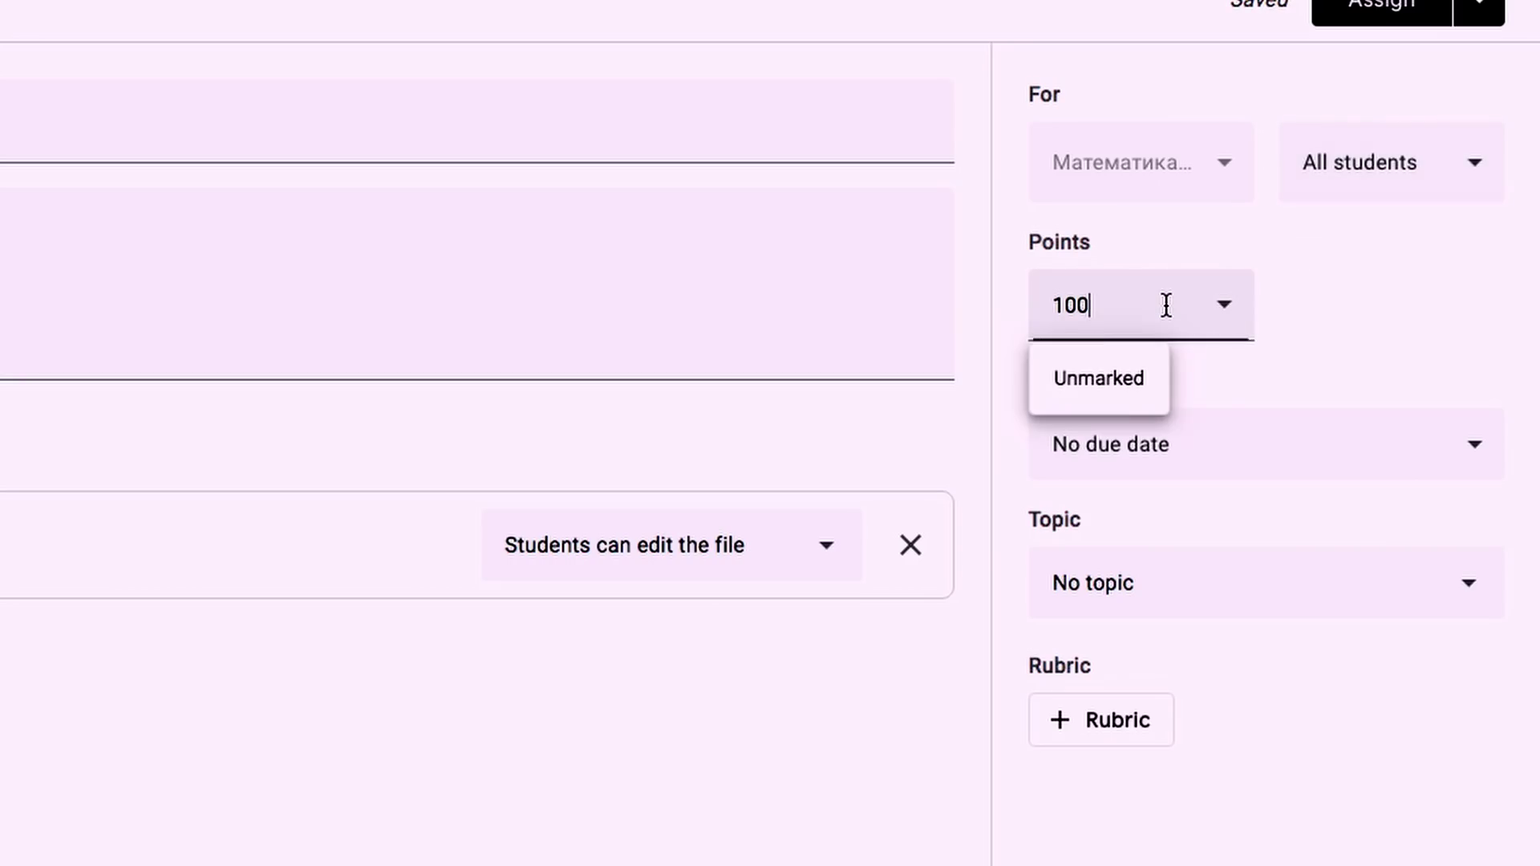
click(1142, 380)
Set the assignment's due date to 18 Mar 2020 with a due time of 23:59.
click(1156, 441)
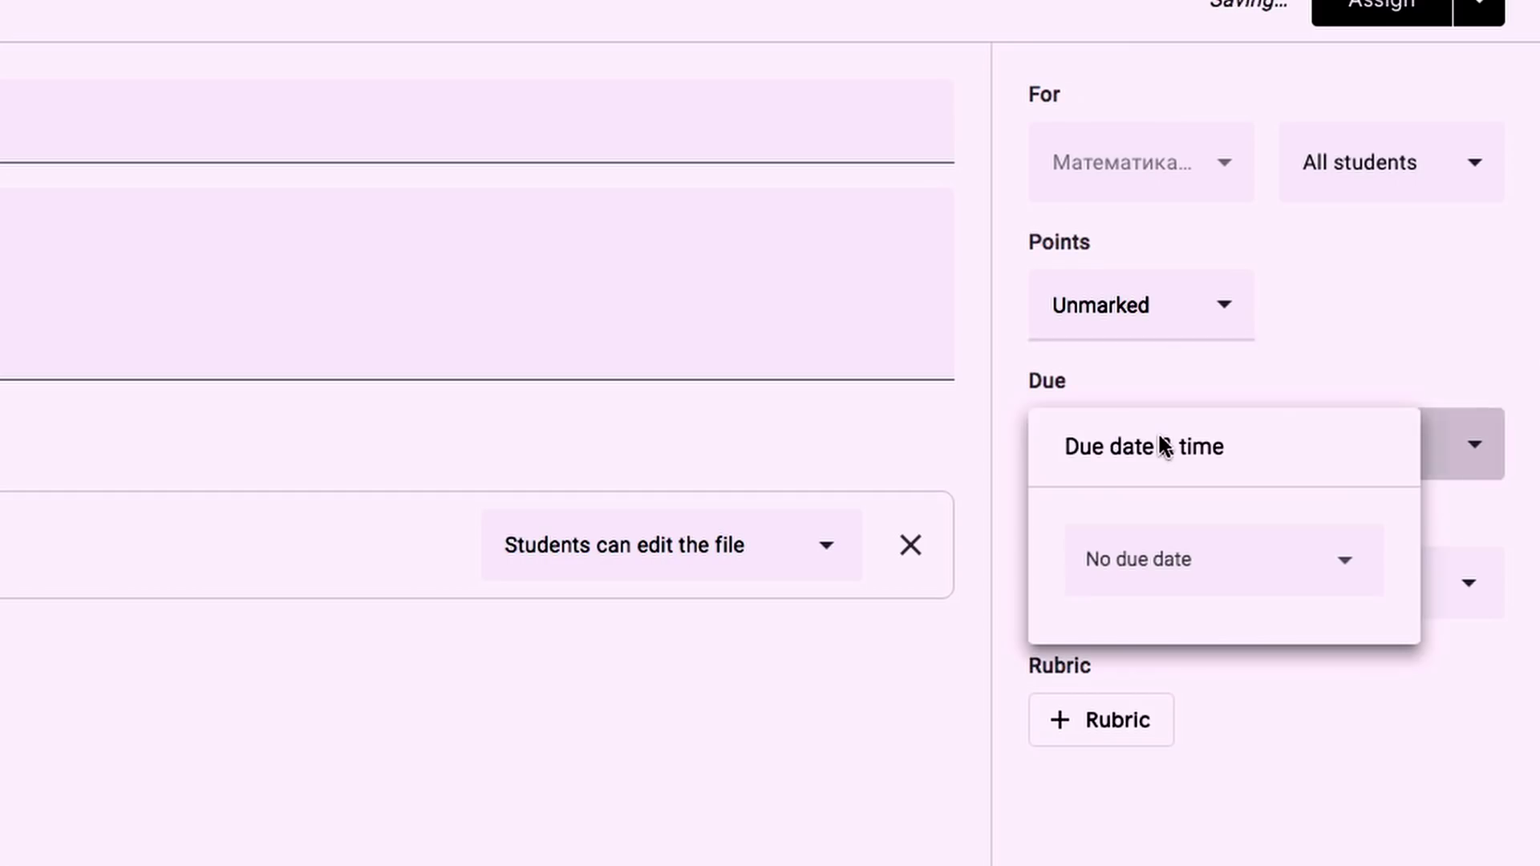
click(1179, 576)
click(1192, 839)
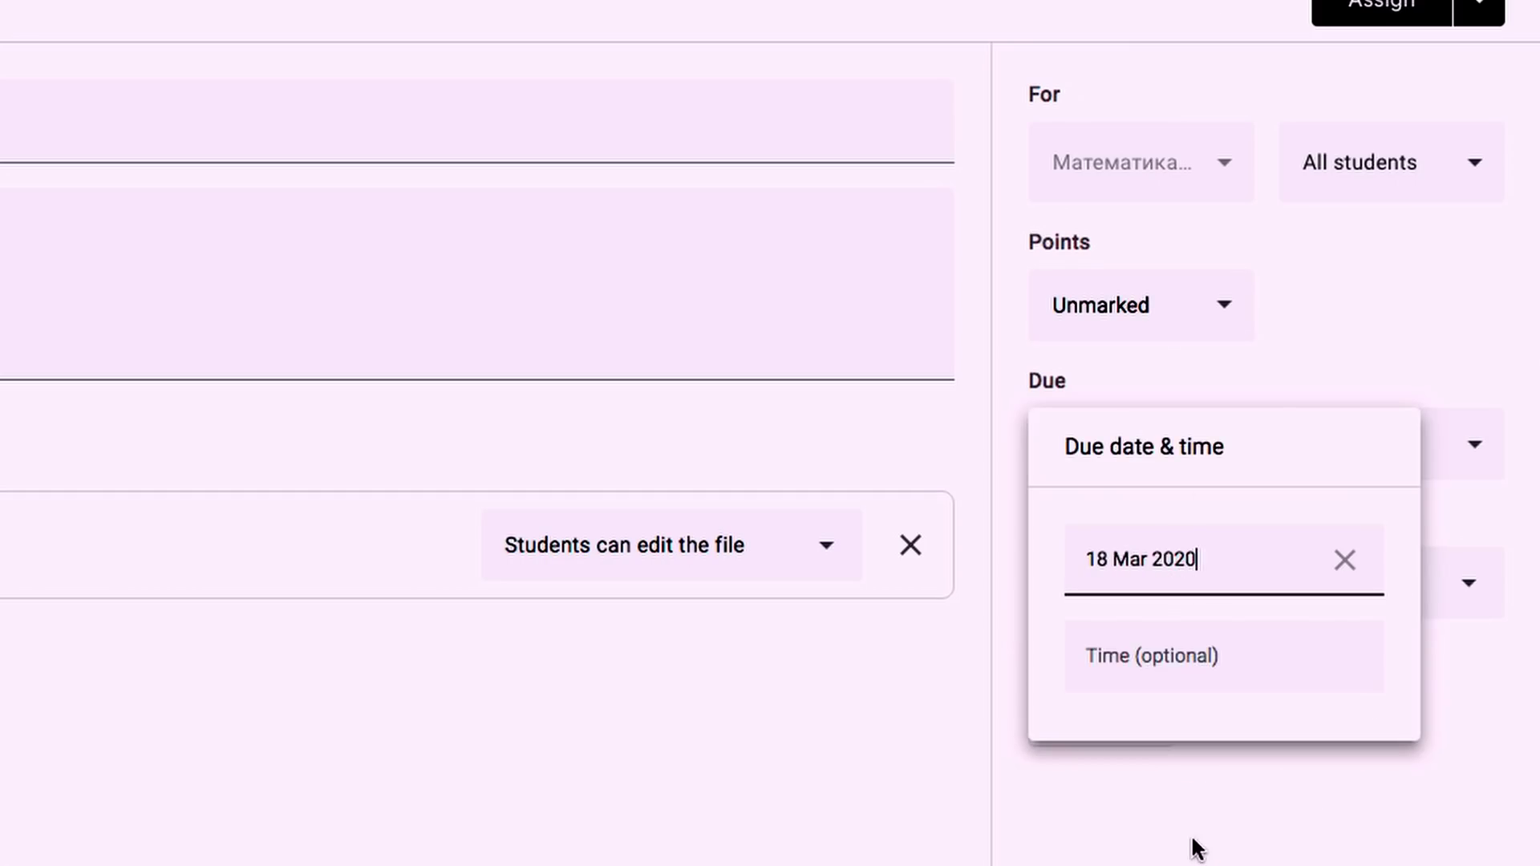
click(1165, 673)
click(1320, 835)
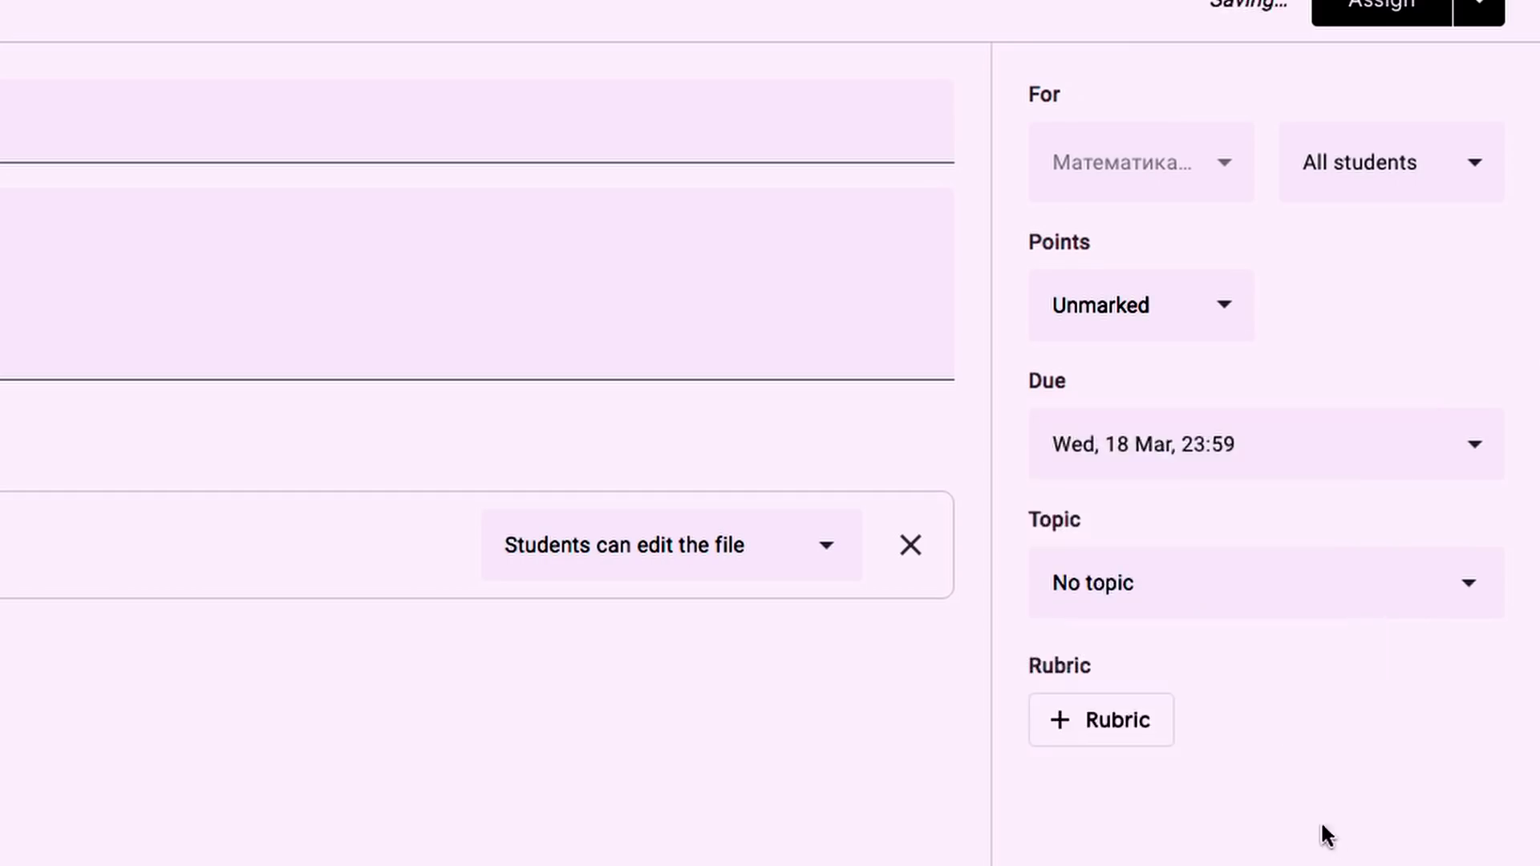
Keep the assignment on No topic, assign it to the class and dismiss the topic tip.
click(1178, 608)
click(1203, 834)
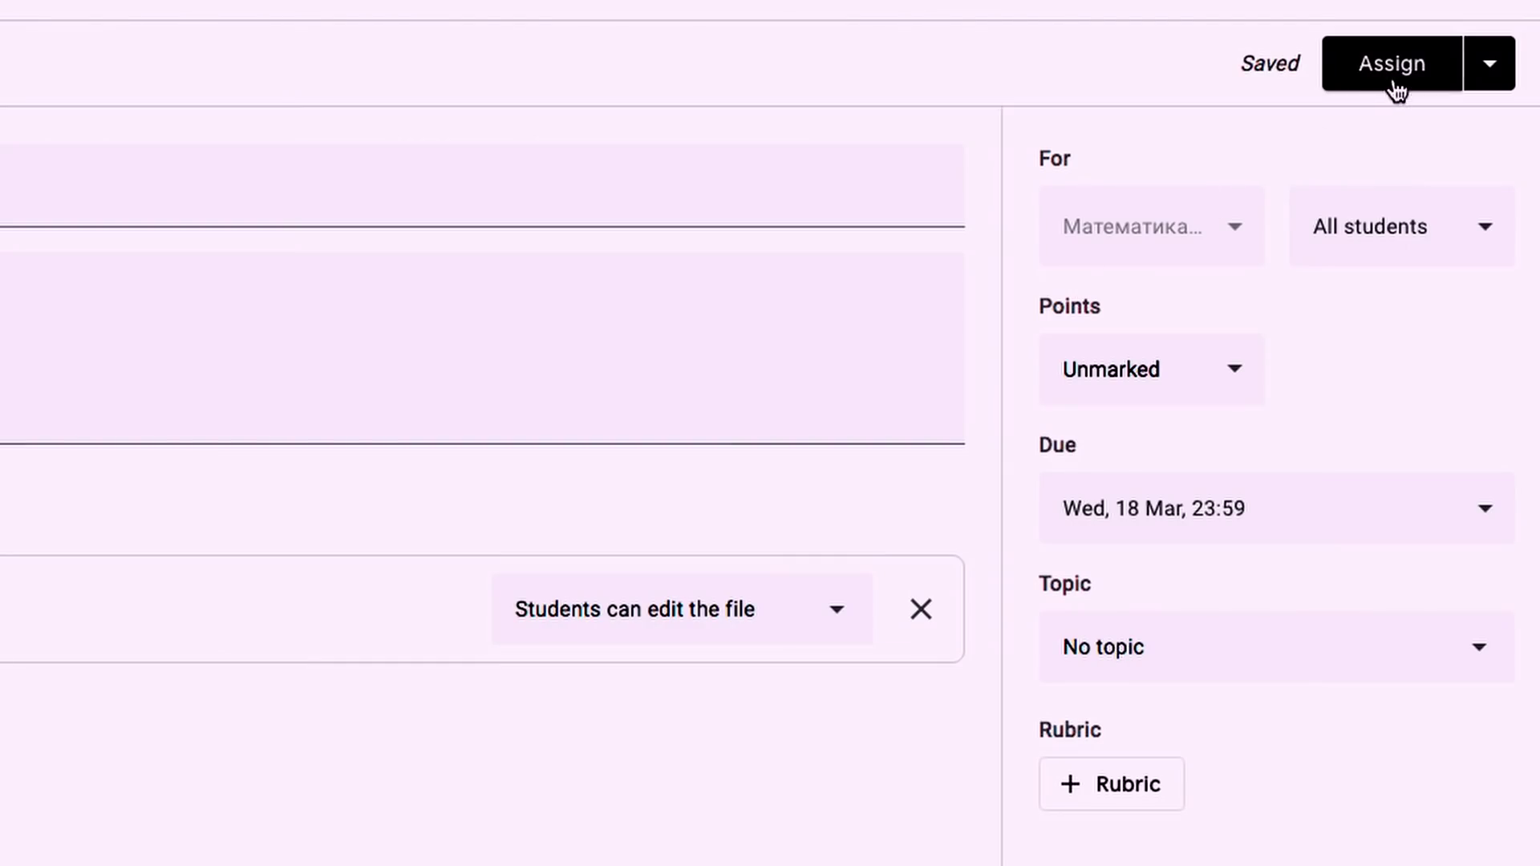
click(1393, 80)
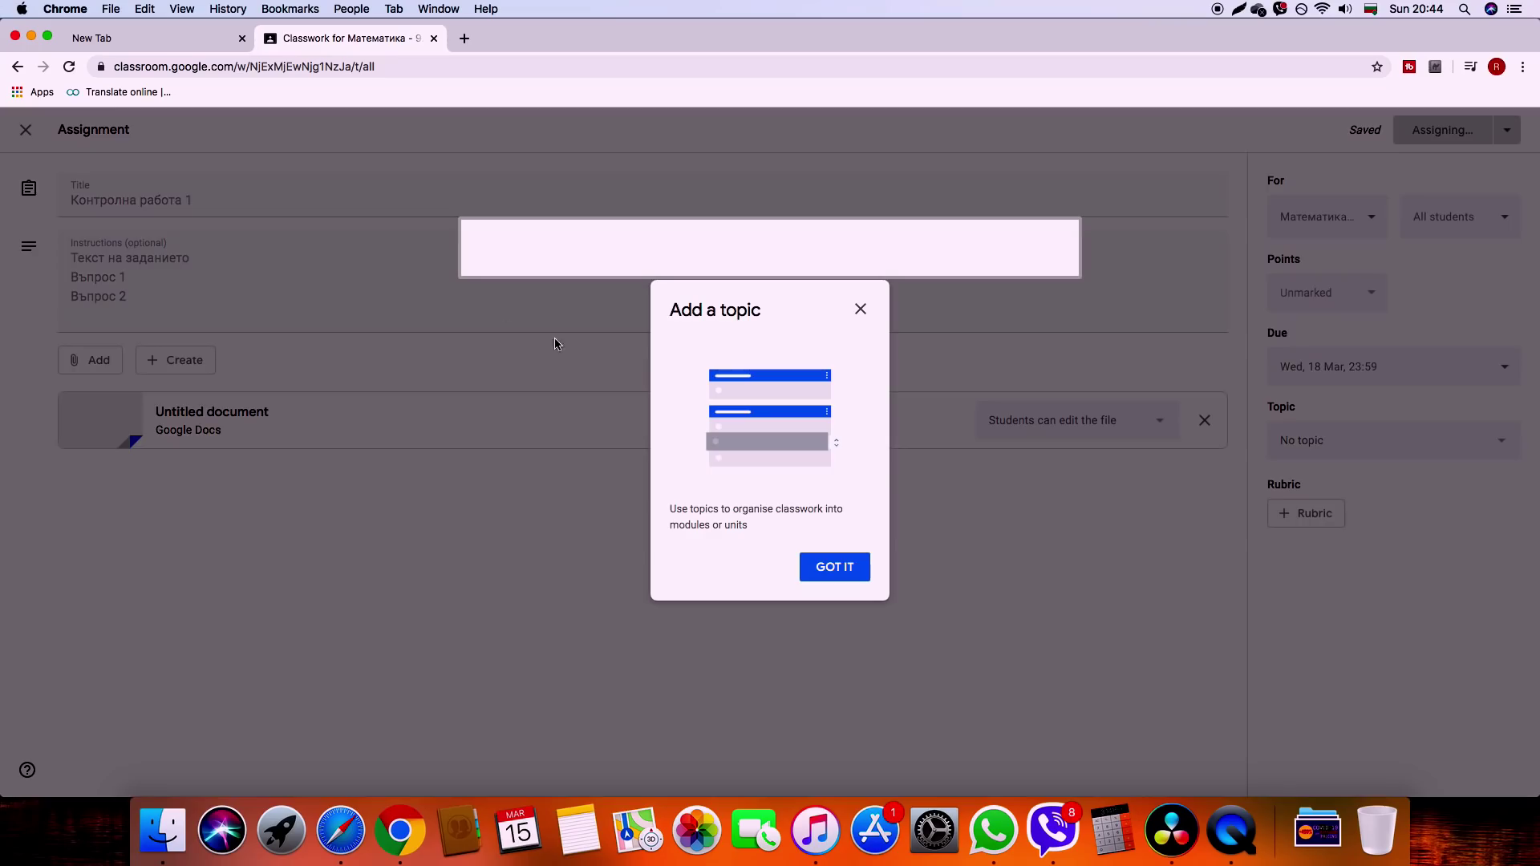
click(838, 570)
Create a new quiz assignment titled "Тест 1", dismissing the rubric tip.
click(513, 191)
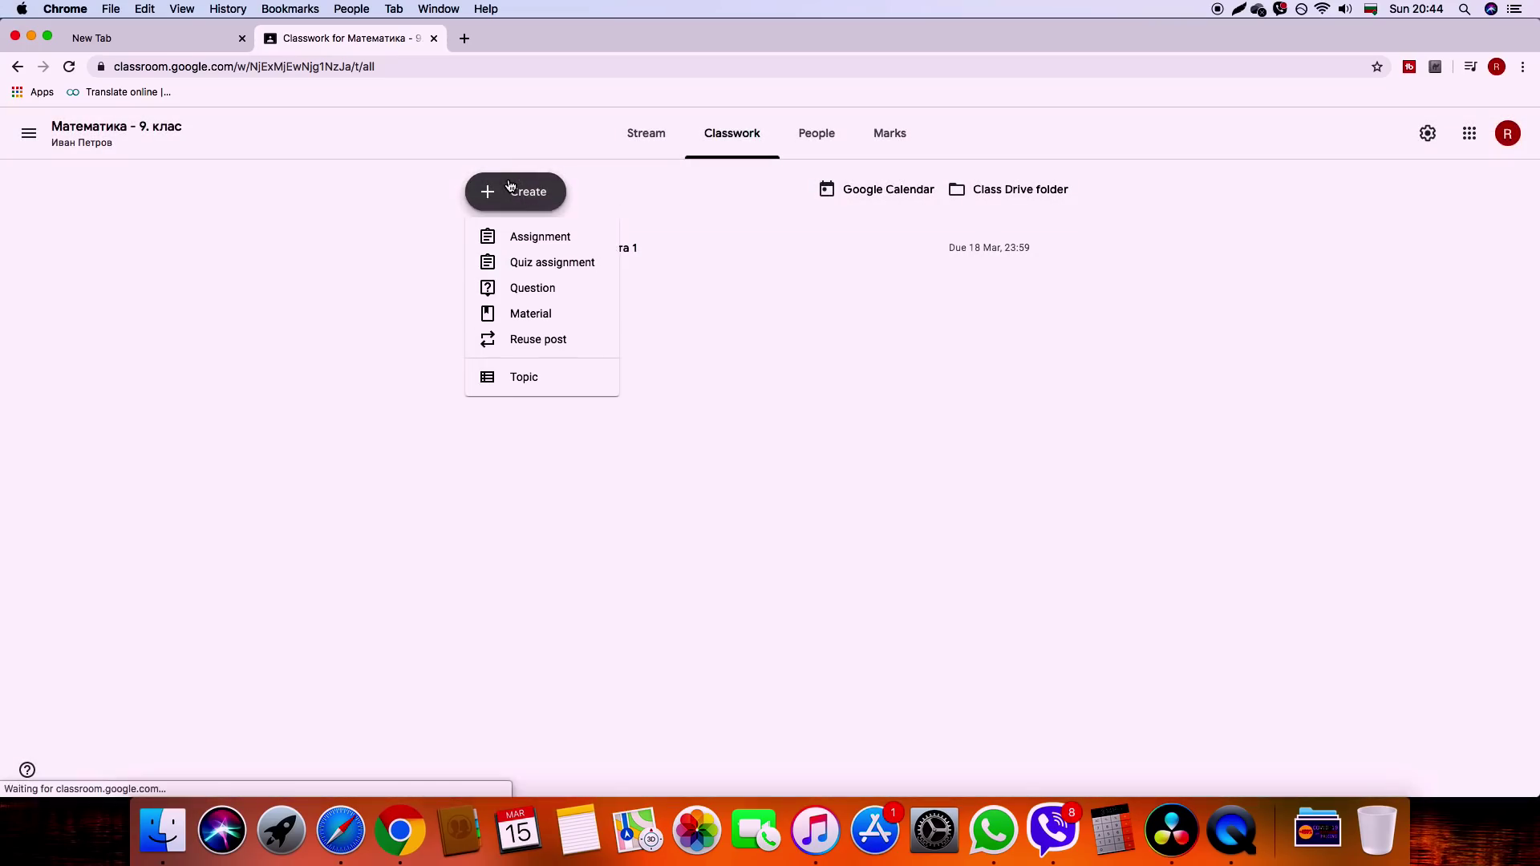
click(553, 266)
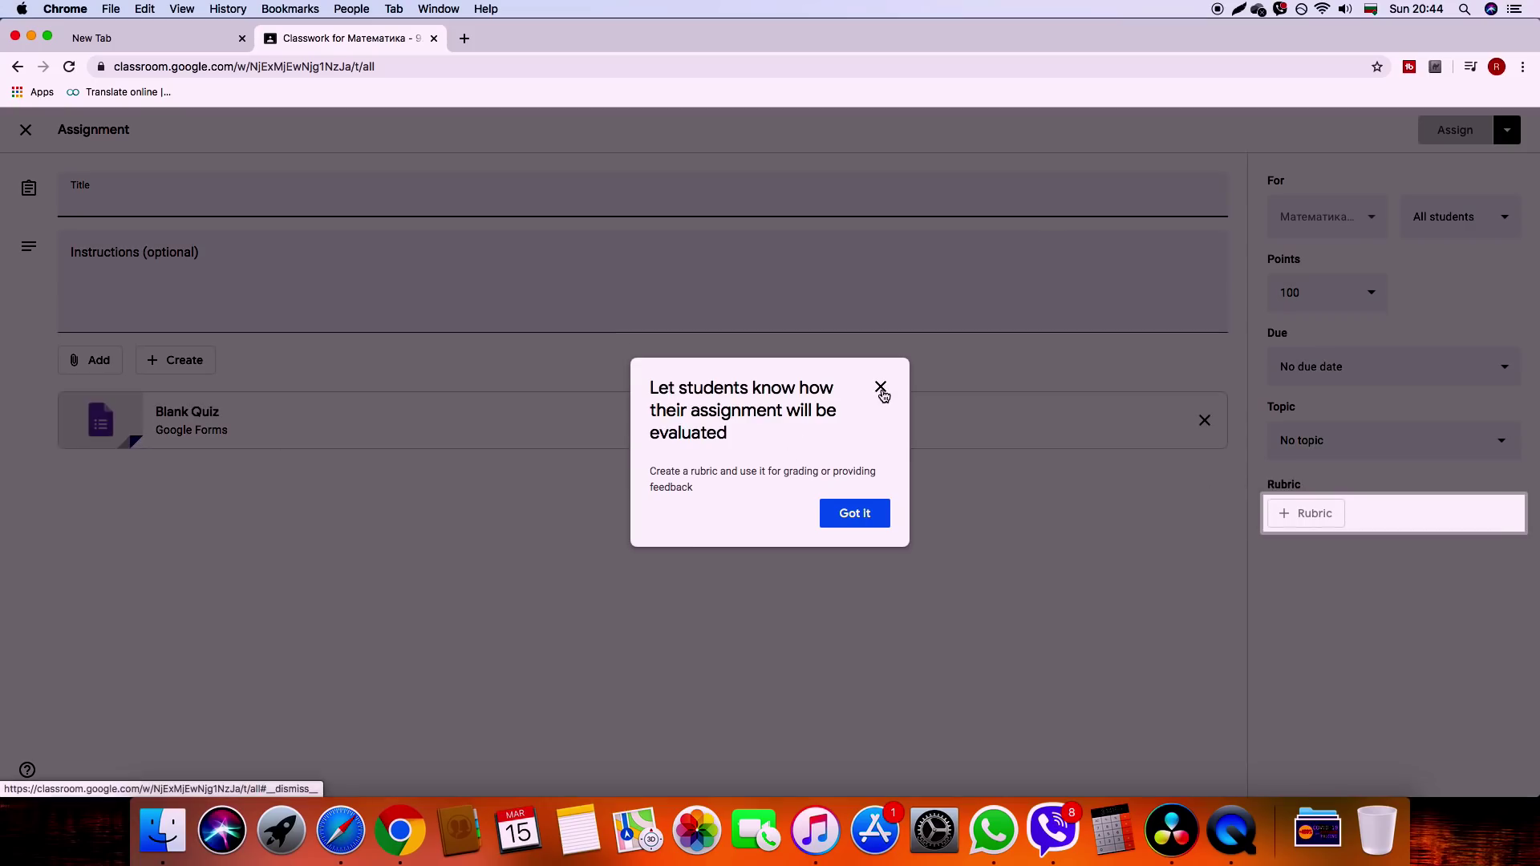
click(881, 388)
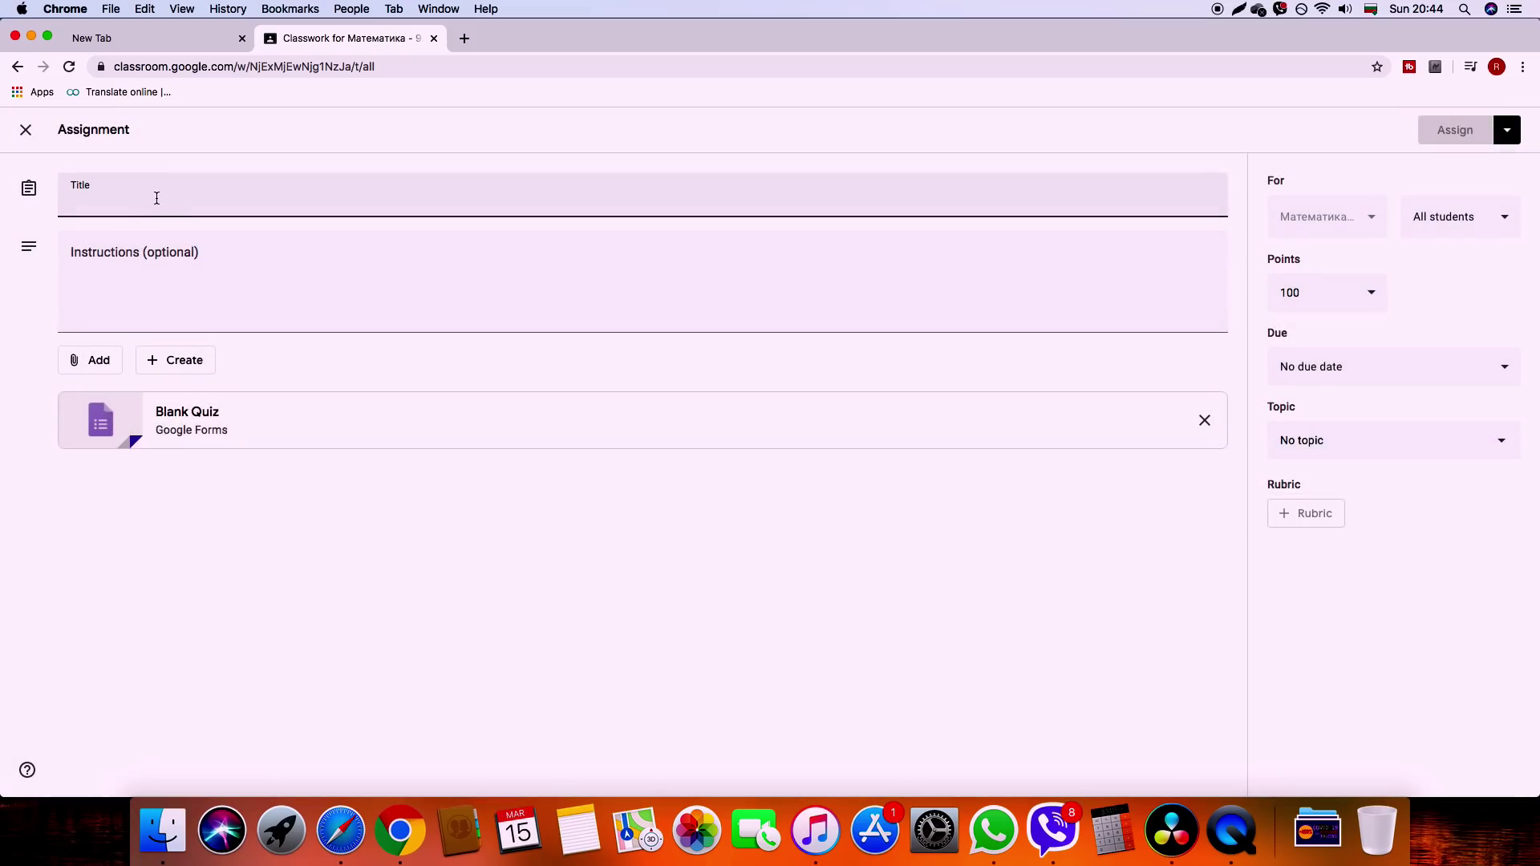
text(Te)
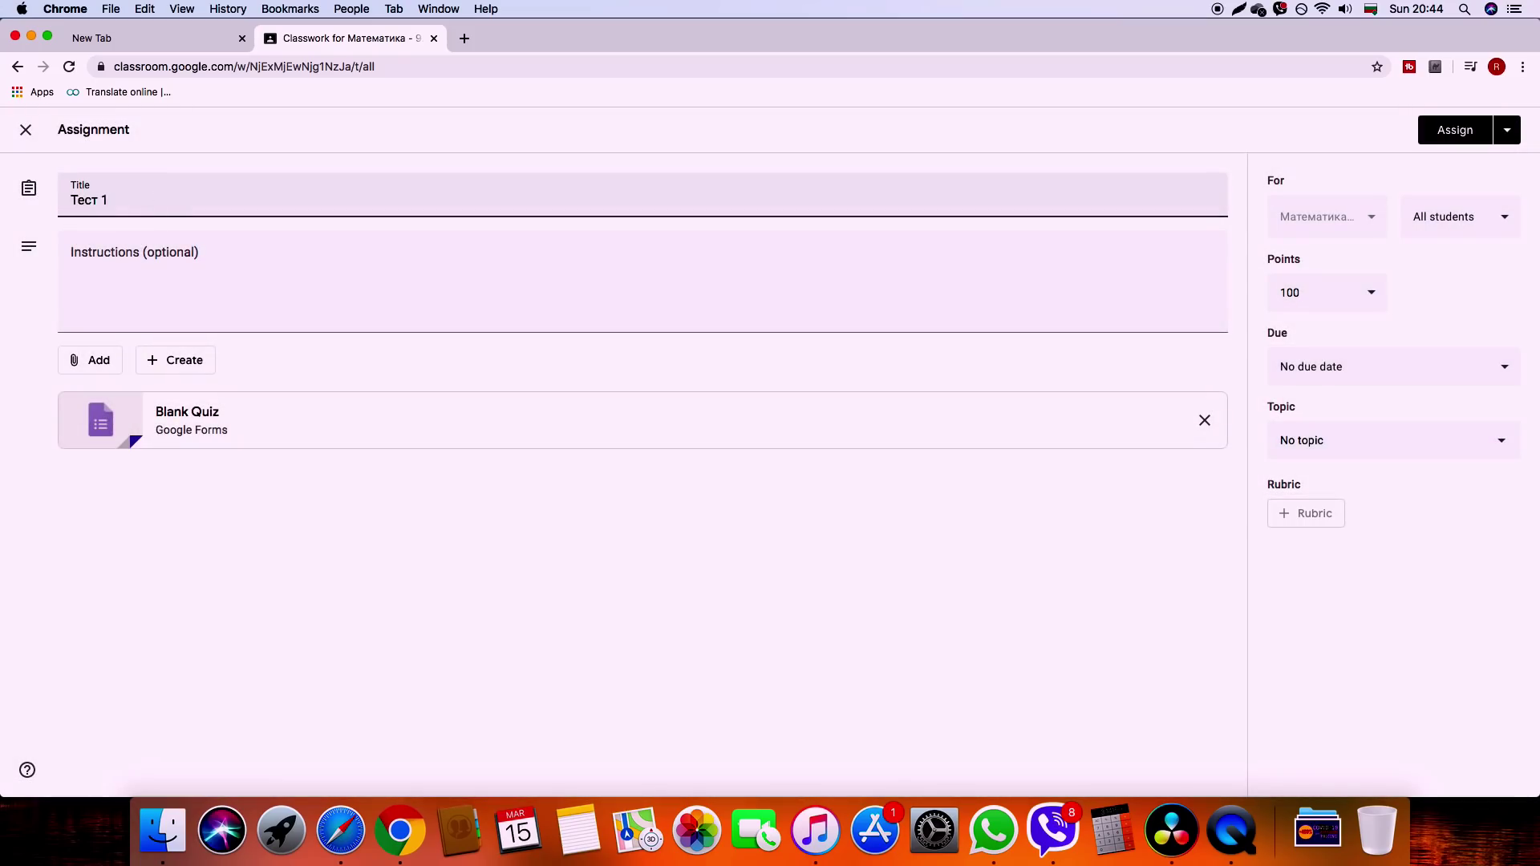
Fill the quiz assignment's instructions with the lines "Въпрос 1", "Въпрос 2" and "Въпрос 3".
click(72, 258)
text(Въпрос 2 Въ)
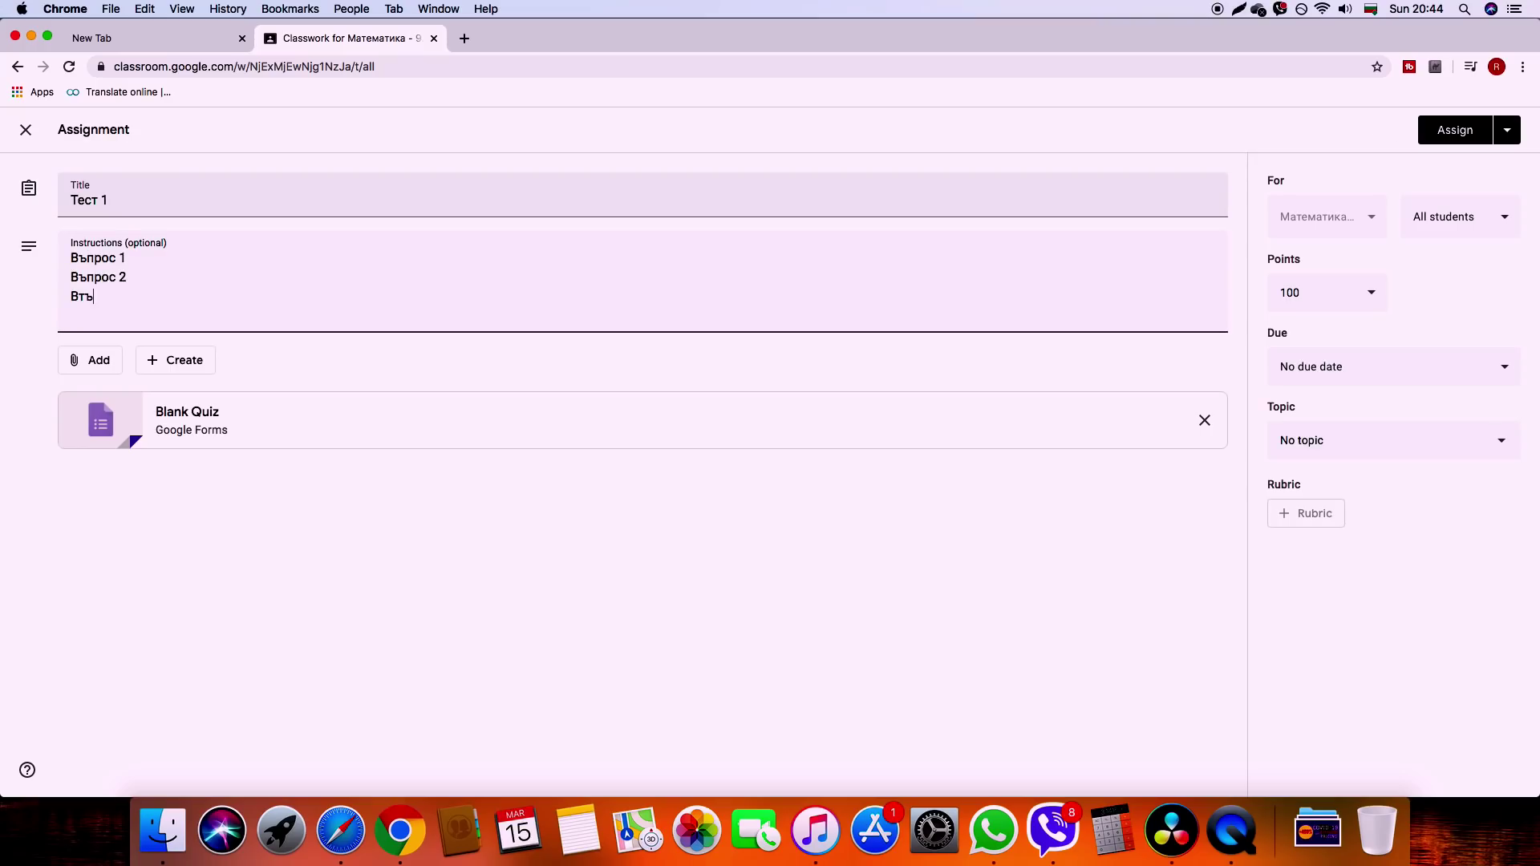
text(прос 3)
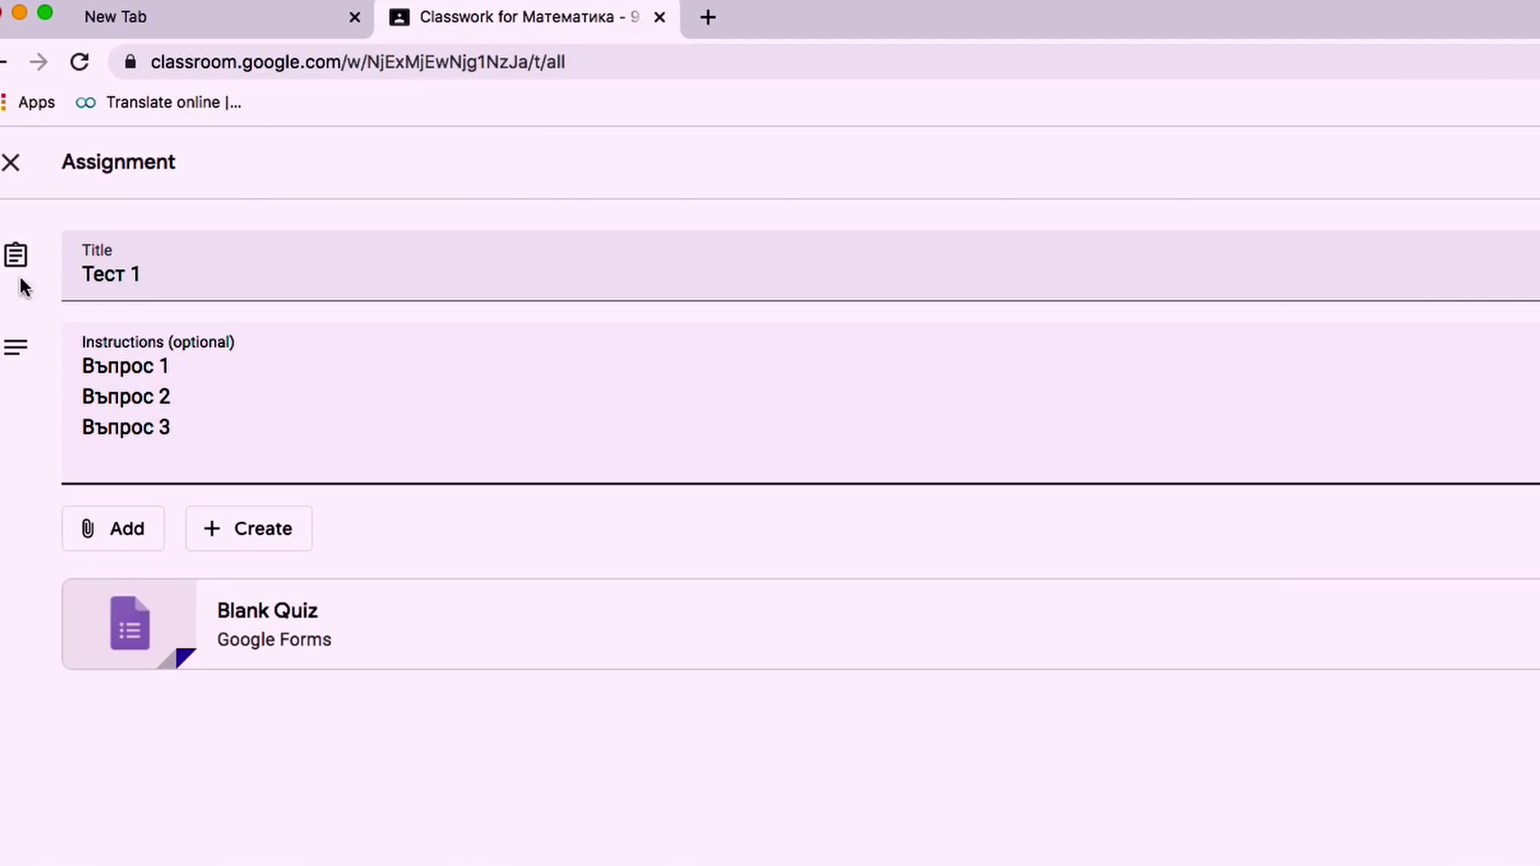
Open the attached Blank Quiz in Google Forms and give it the title "Заглавие" and the description "Пояснение".
click(266, 613)
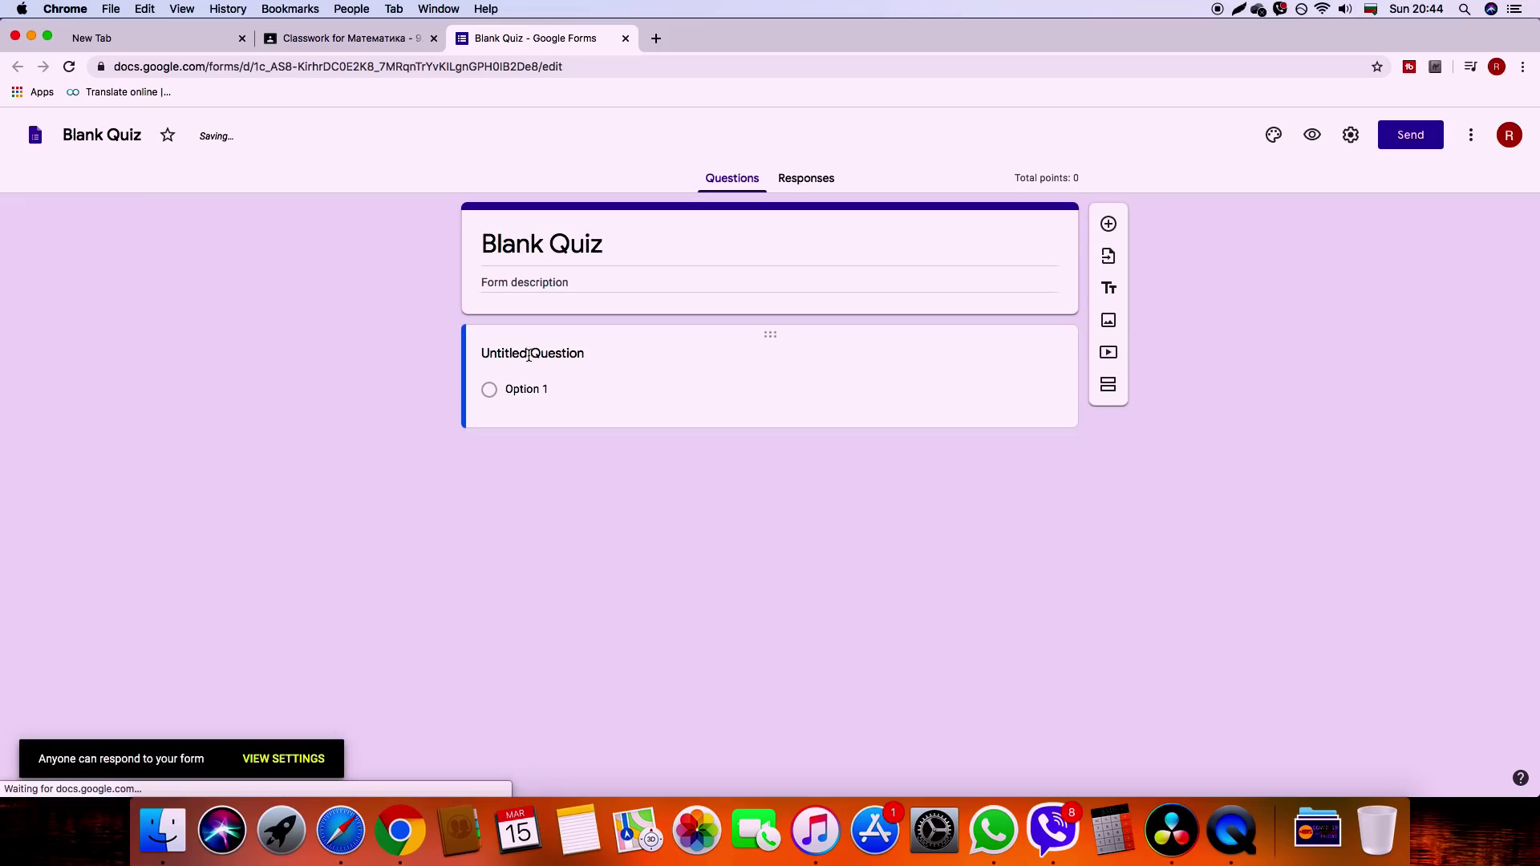
click(880, 388)
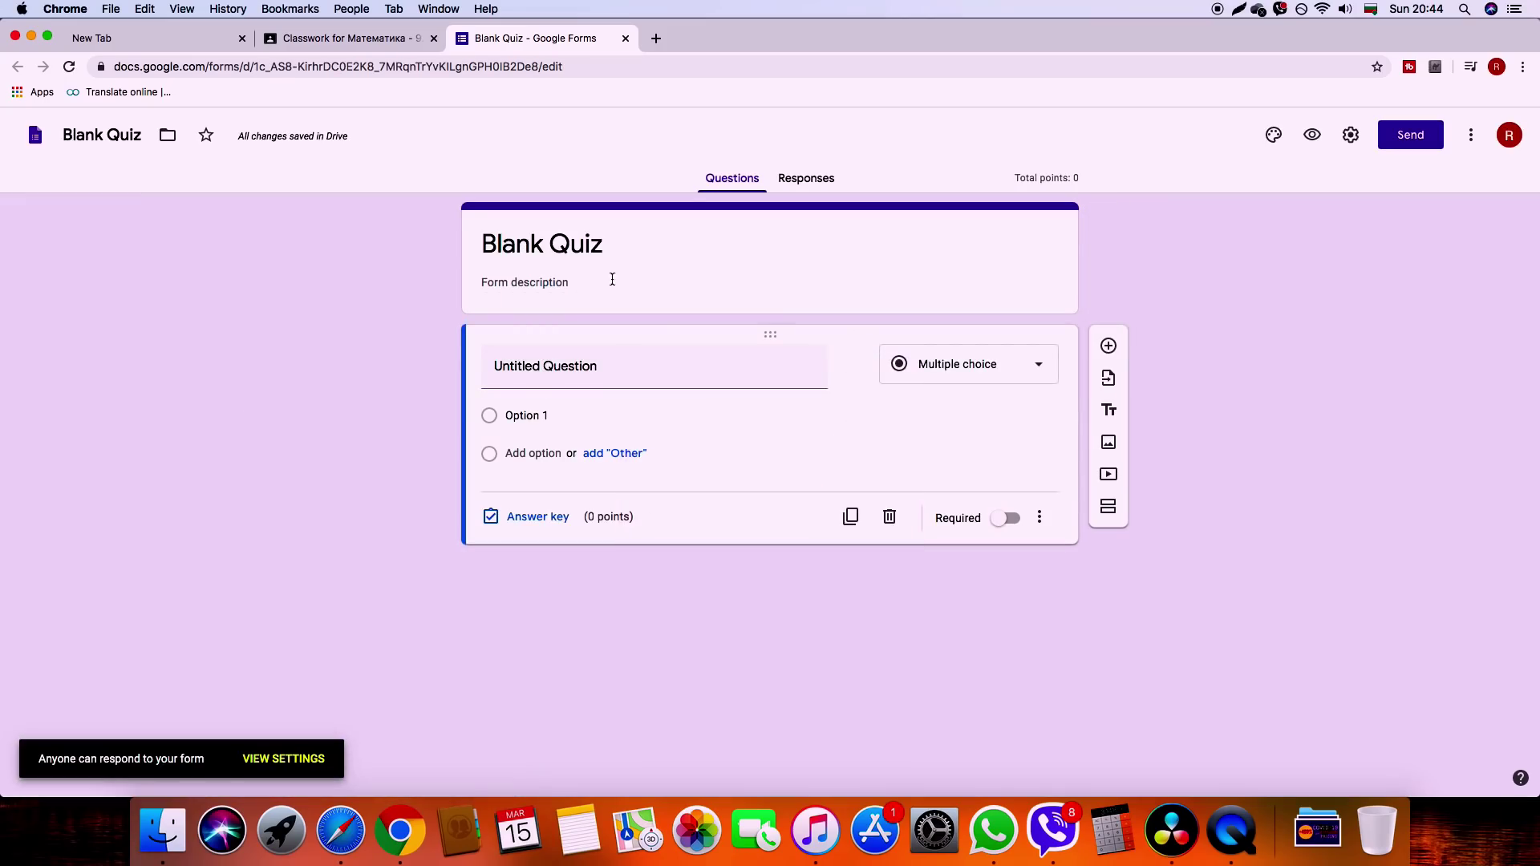
click(603, 245)
text(3aглавие)
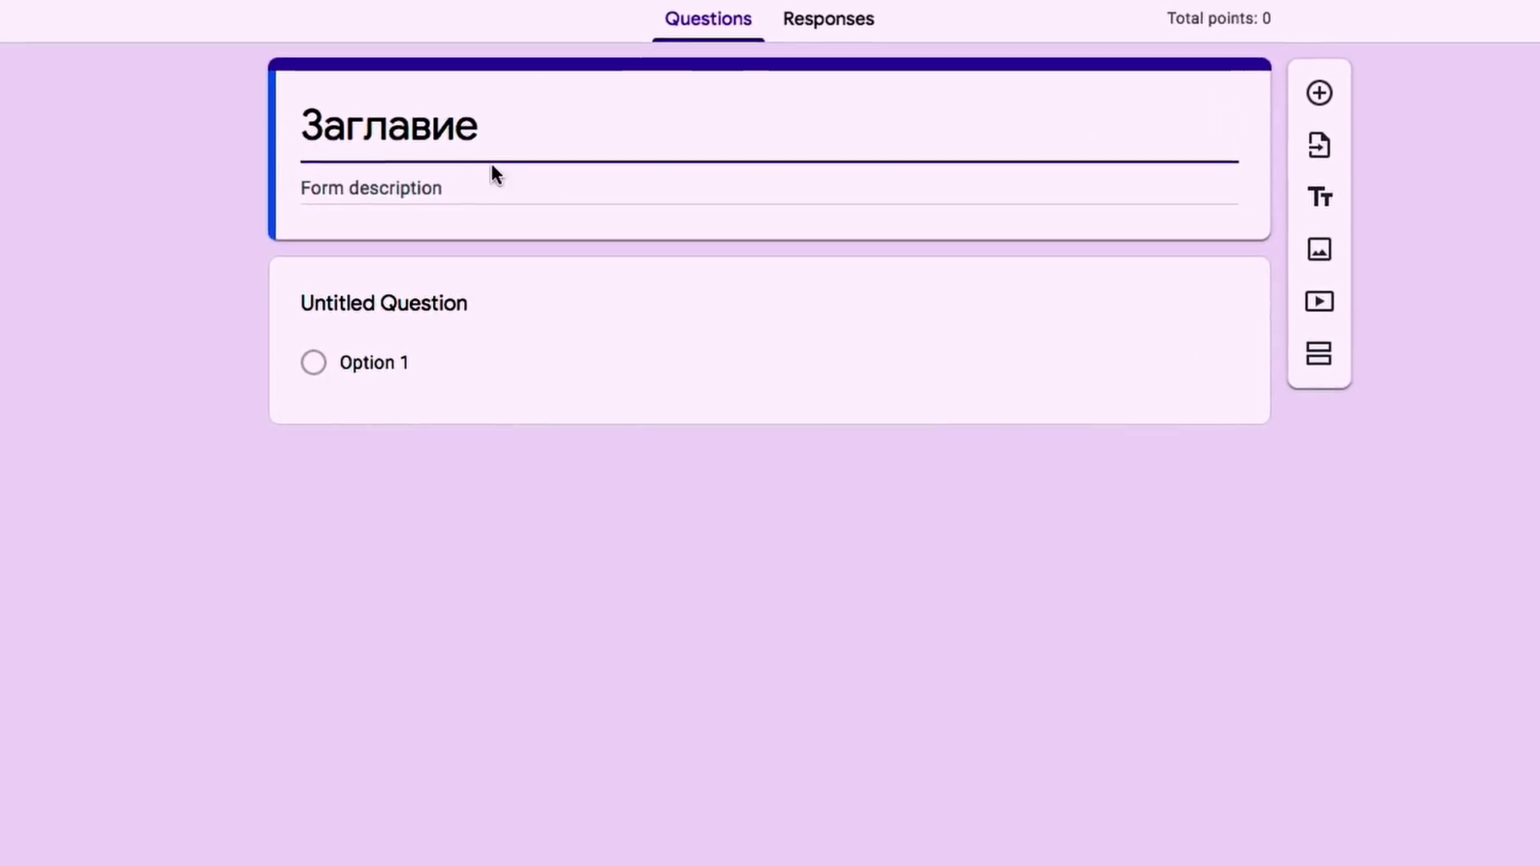
click(486, 184)
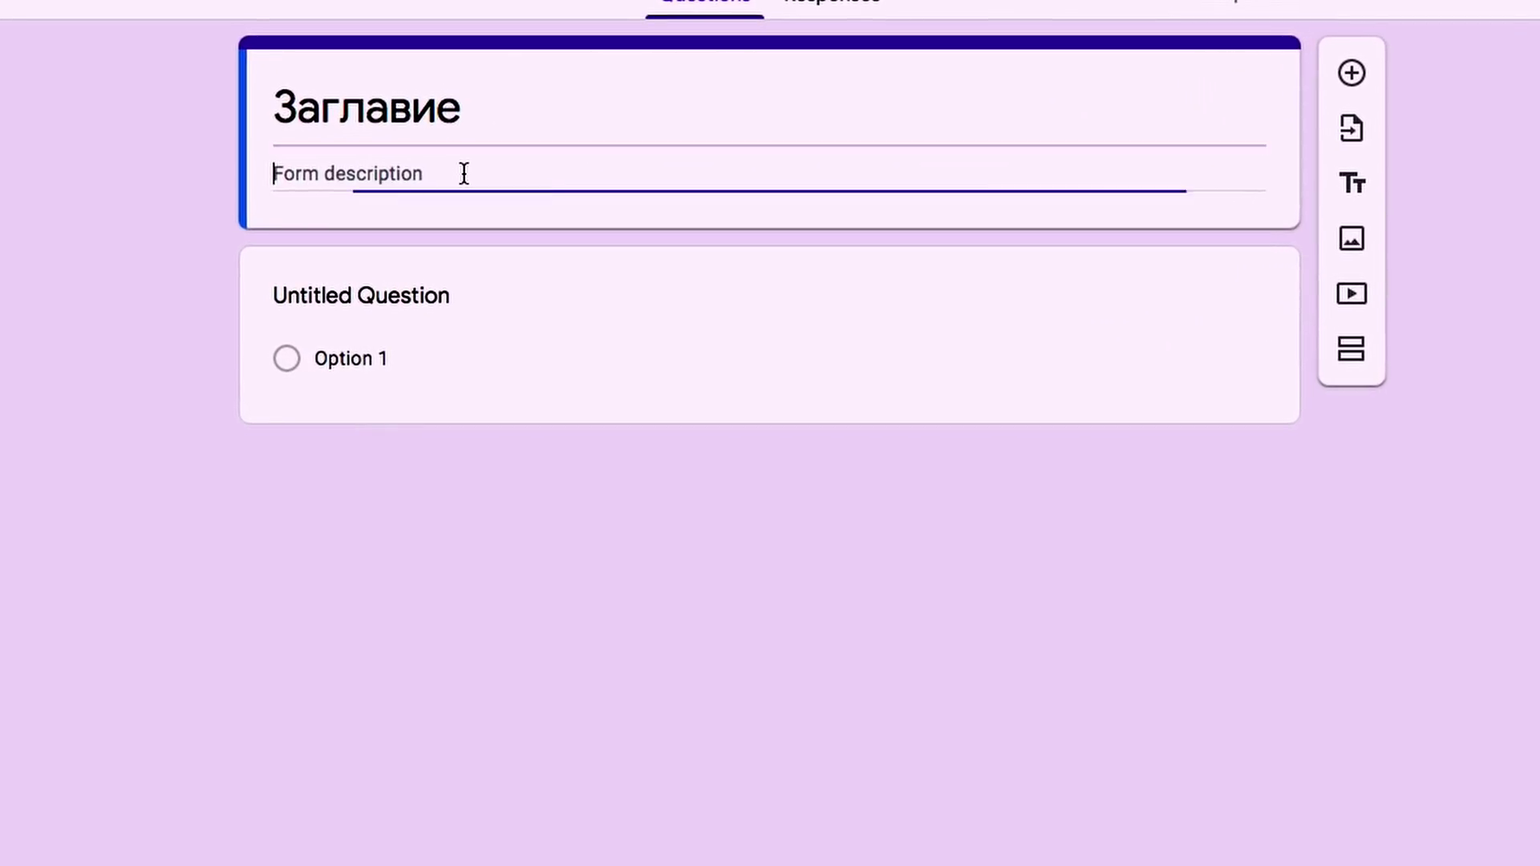
text(Пояснение)
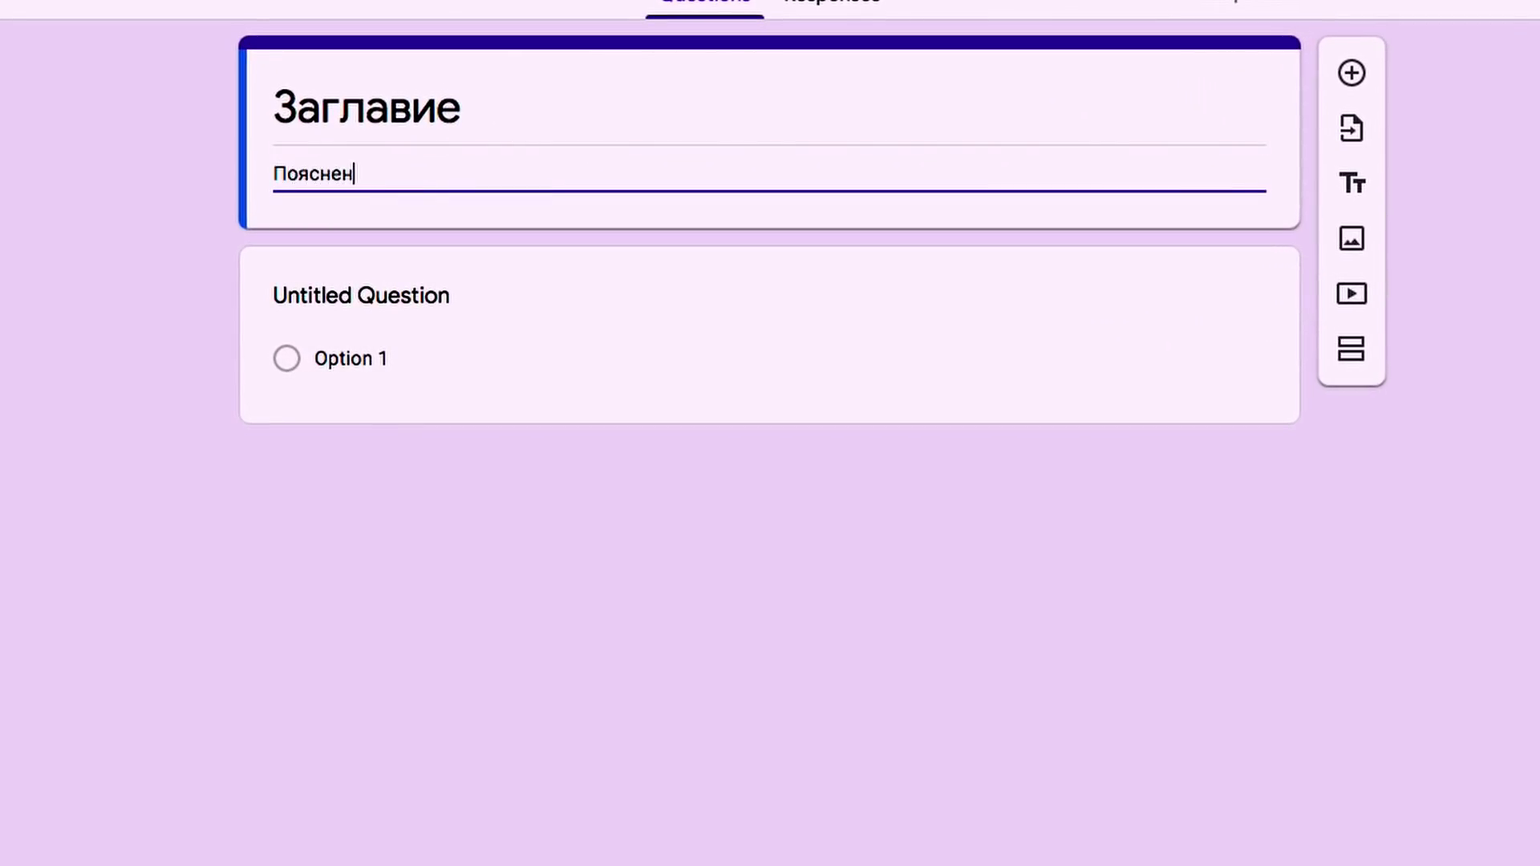
Name the untitled question "Въпрос 1" and give it the answer options "Отг1", "Отг2", "Отг3" and "Отг4".
click(360, 295)
text(Въпрос 1)
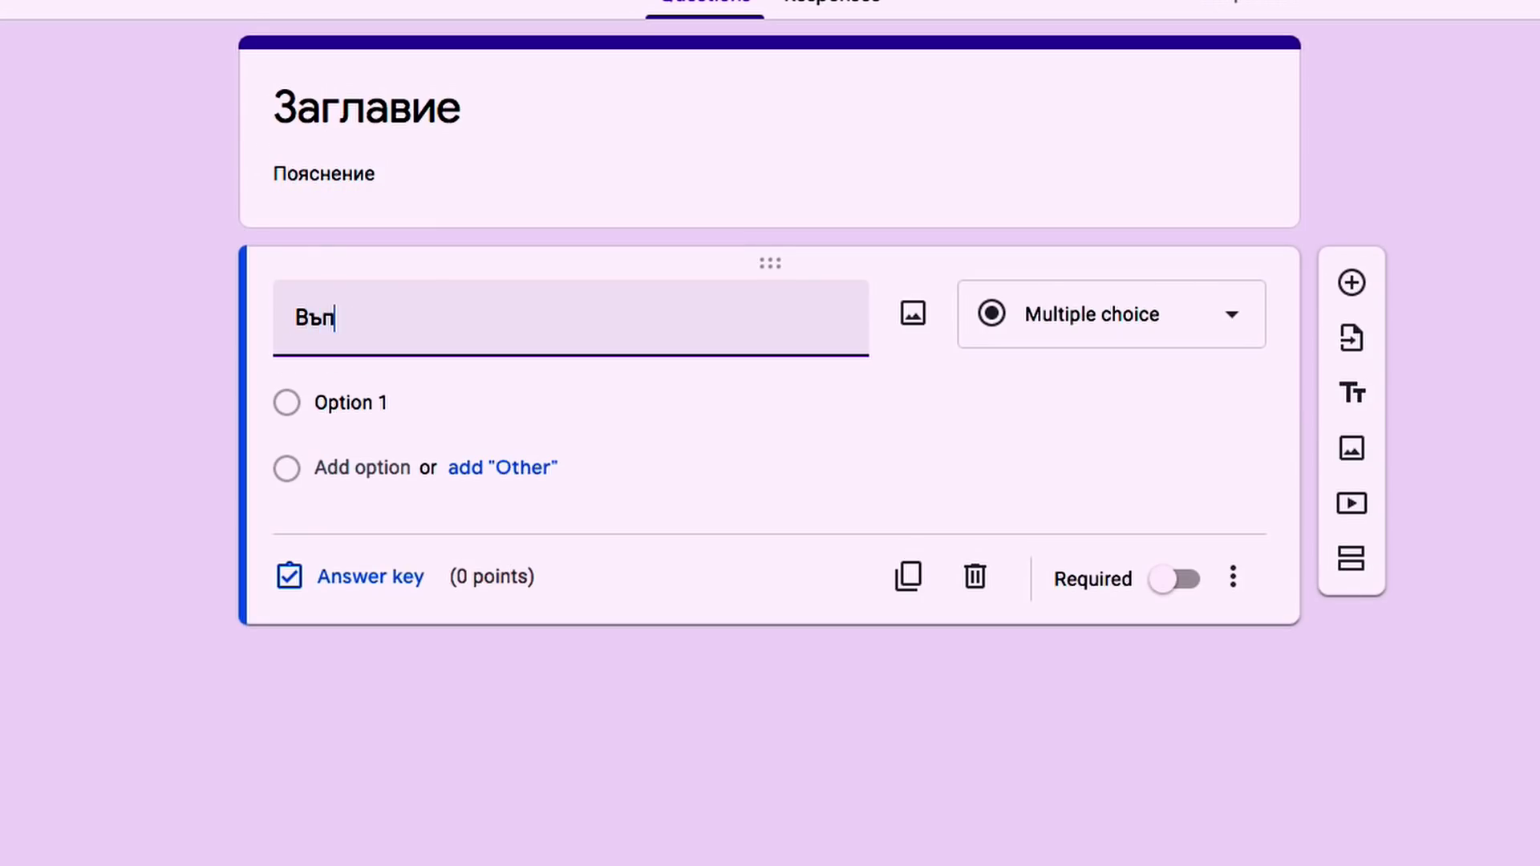
click(373, 408)
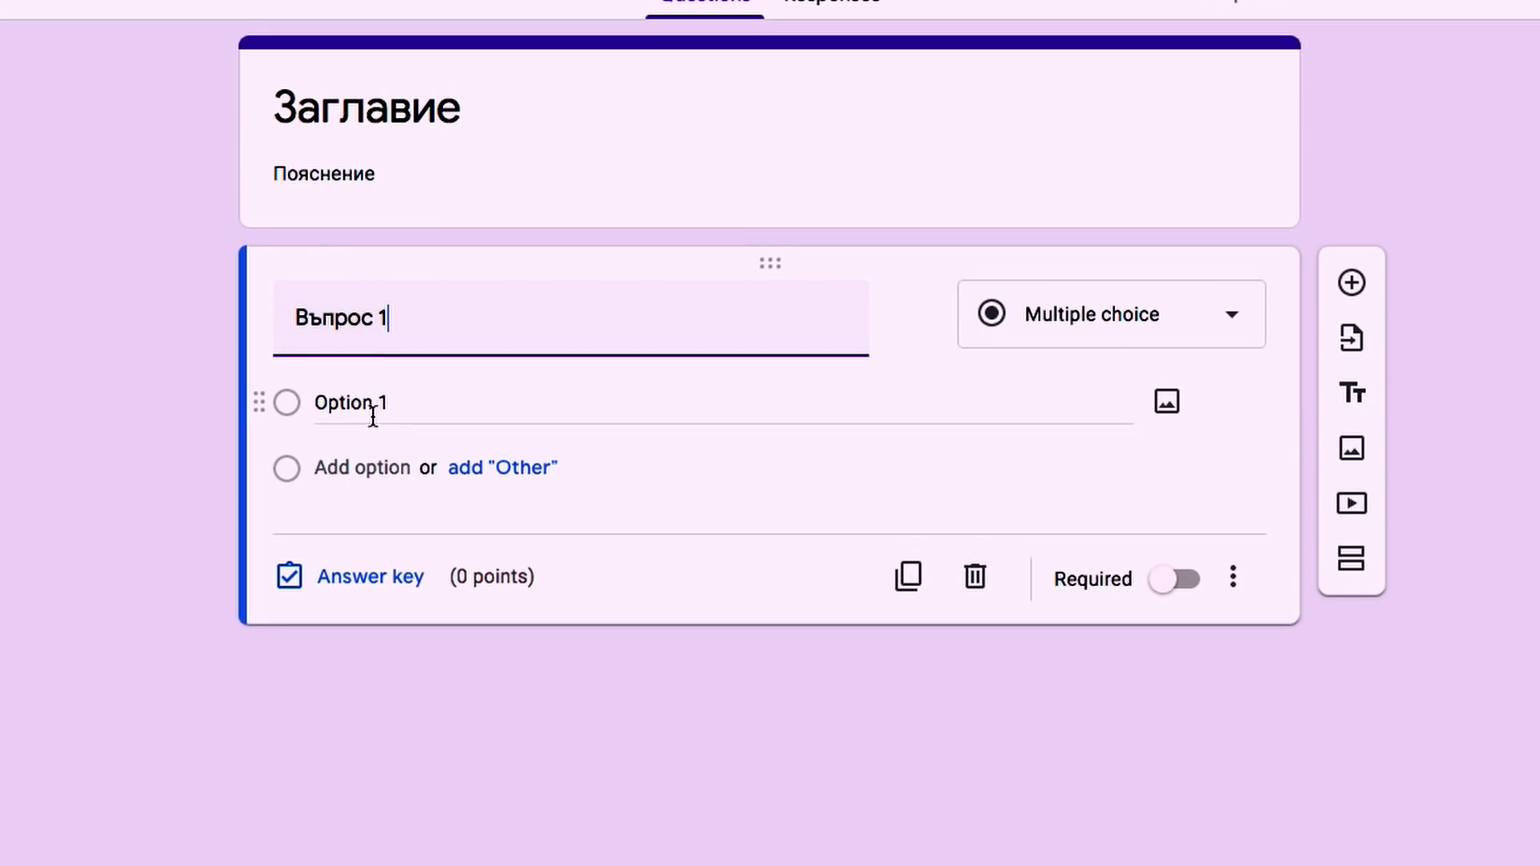
text(Отг1)
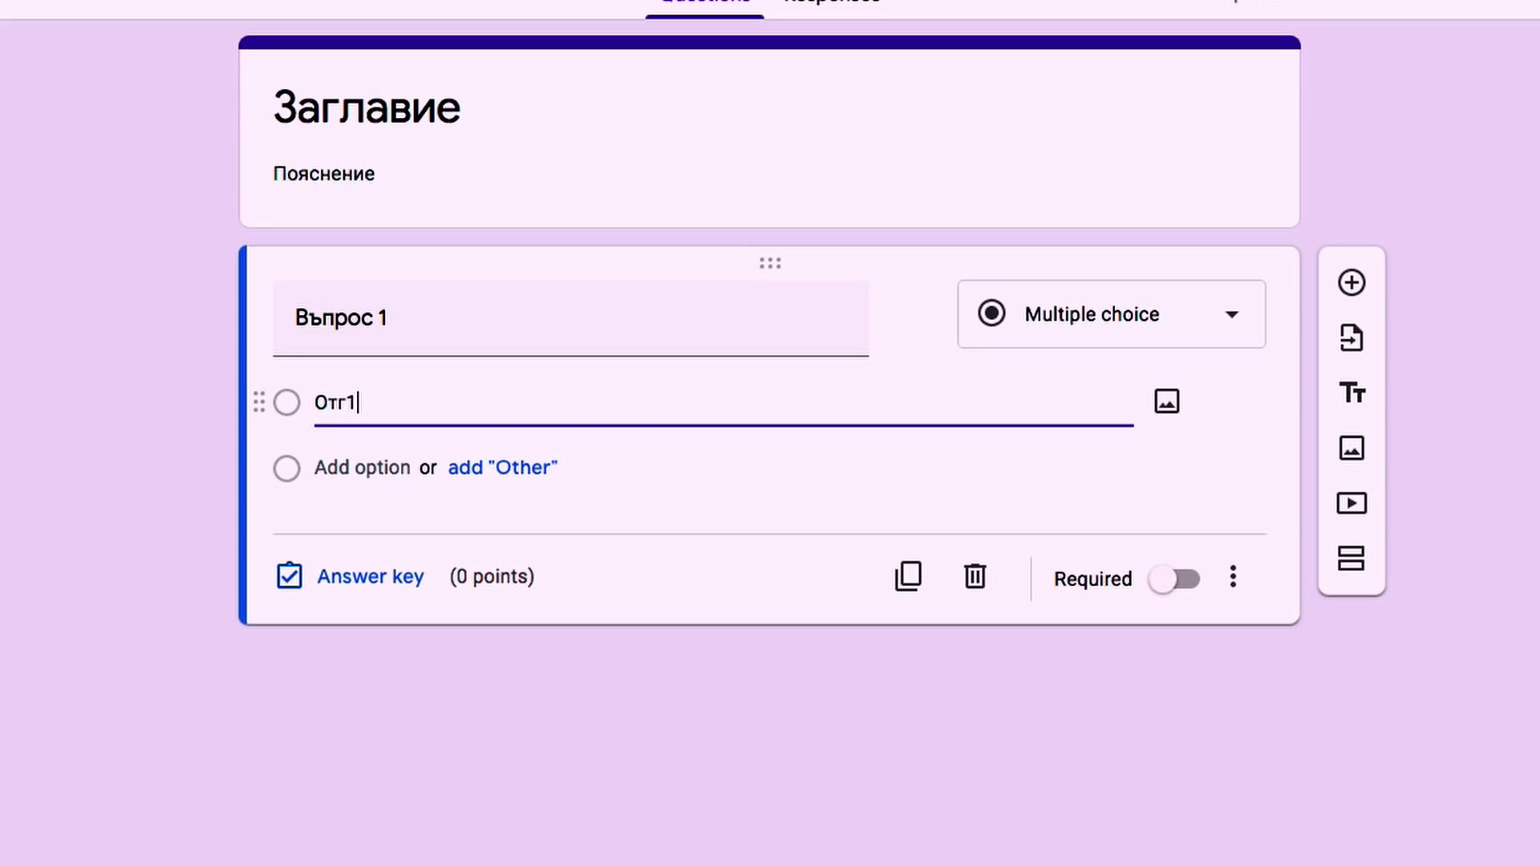
click(344, 468)
text(Отг2)
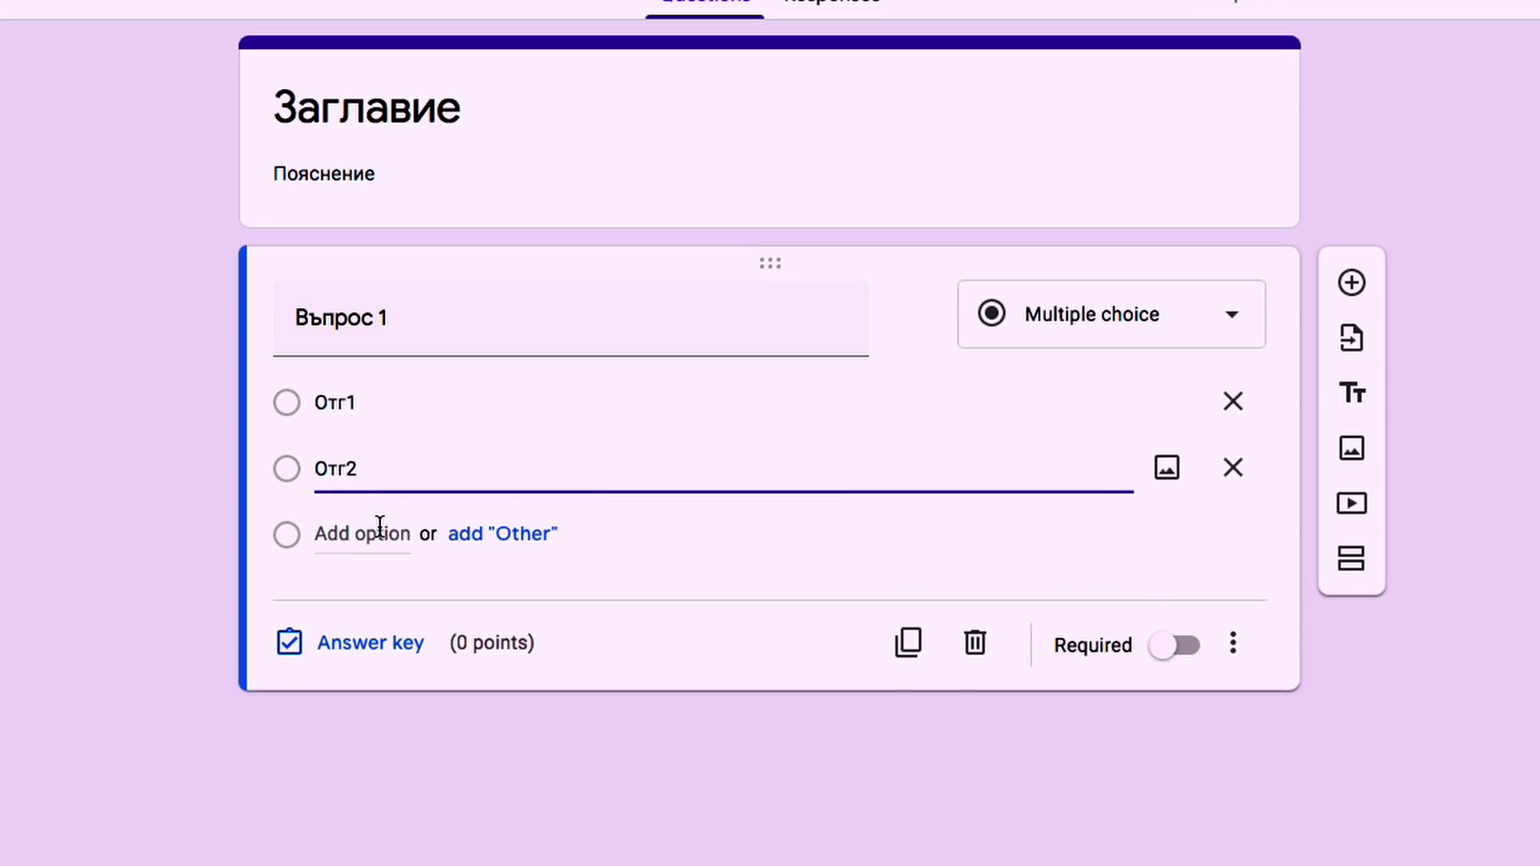
click(378, 532)
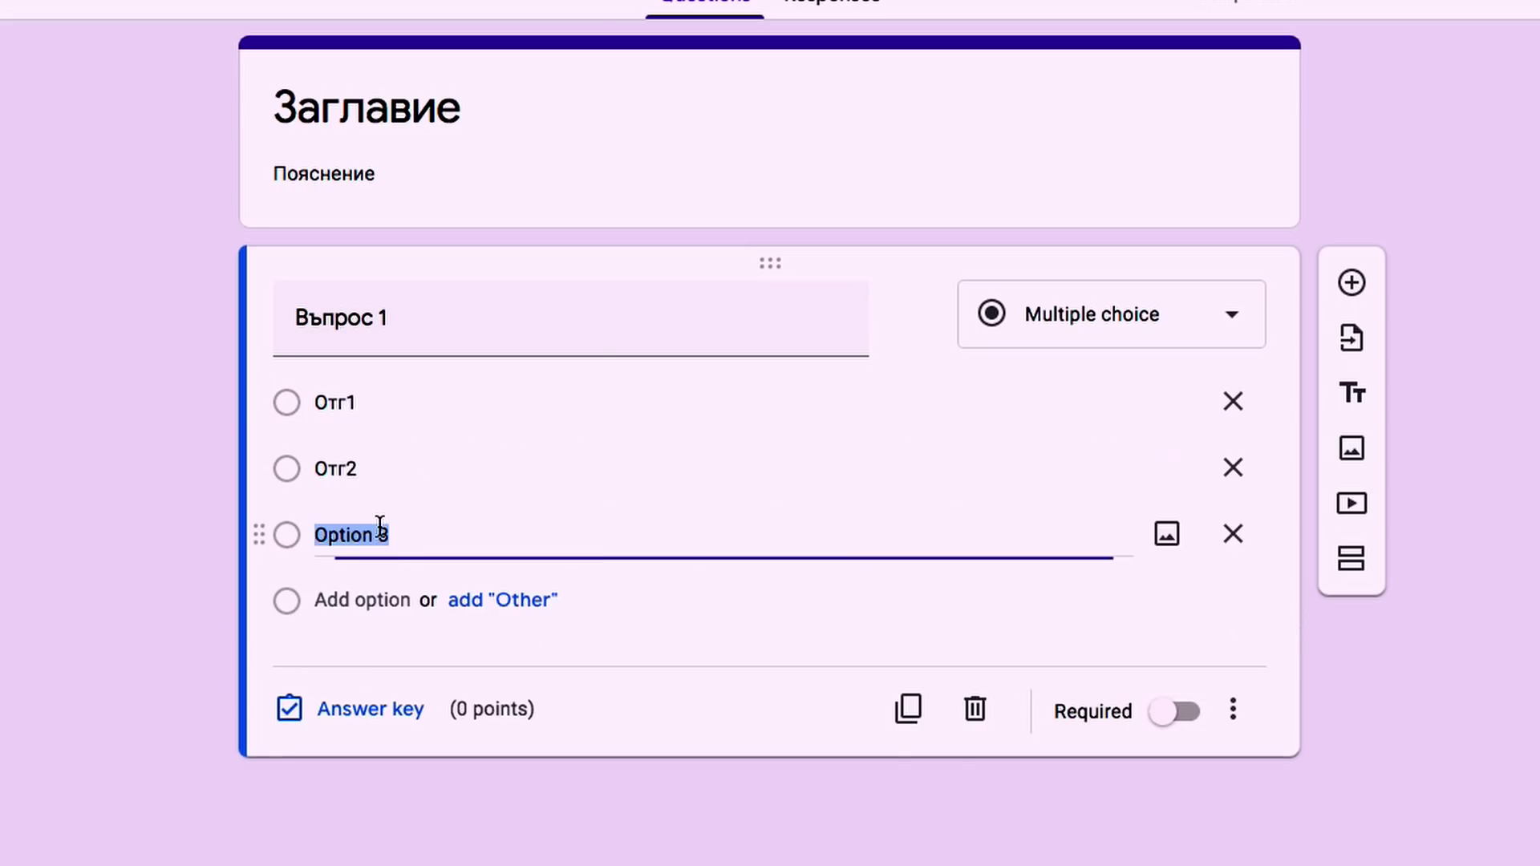
text(оОтг3)
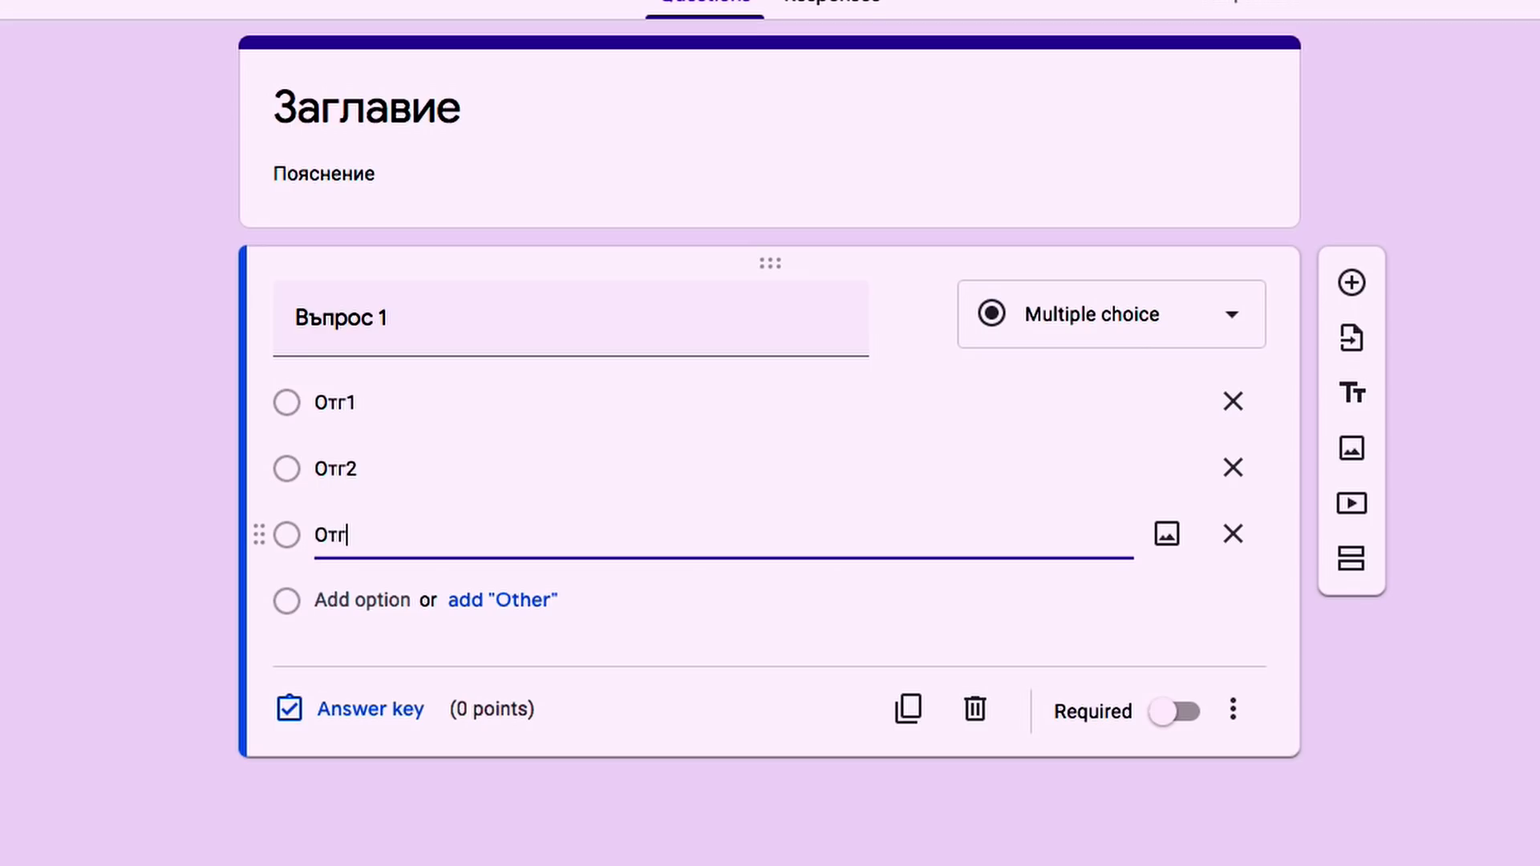
click(385, 586)
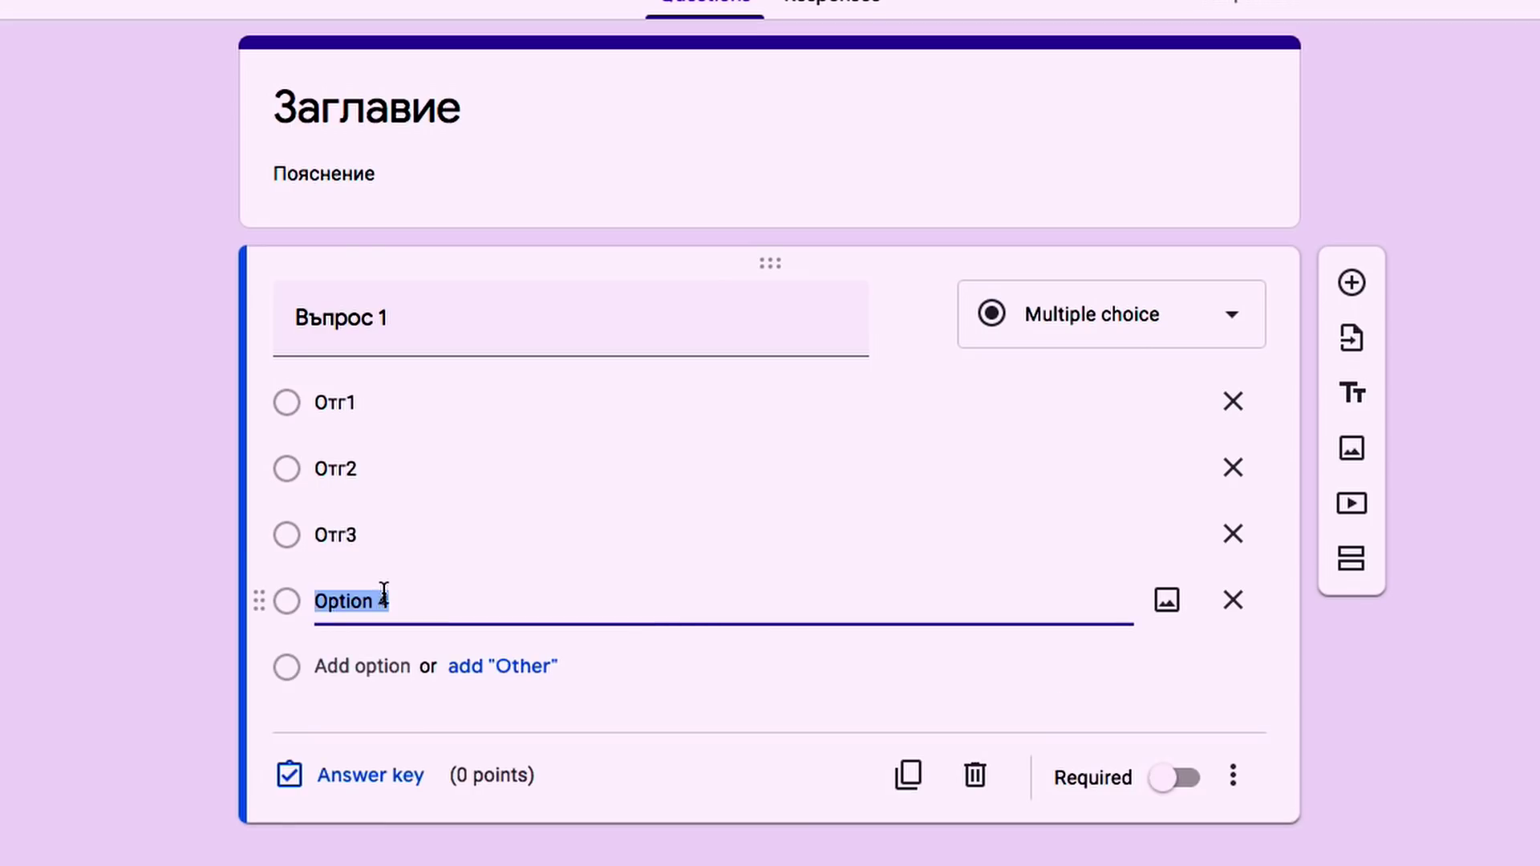
text(Отг4)
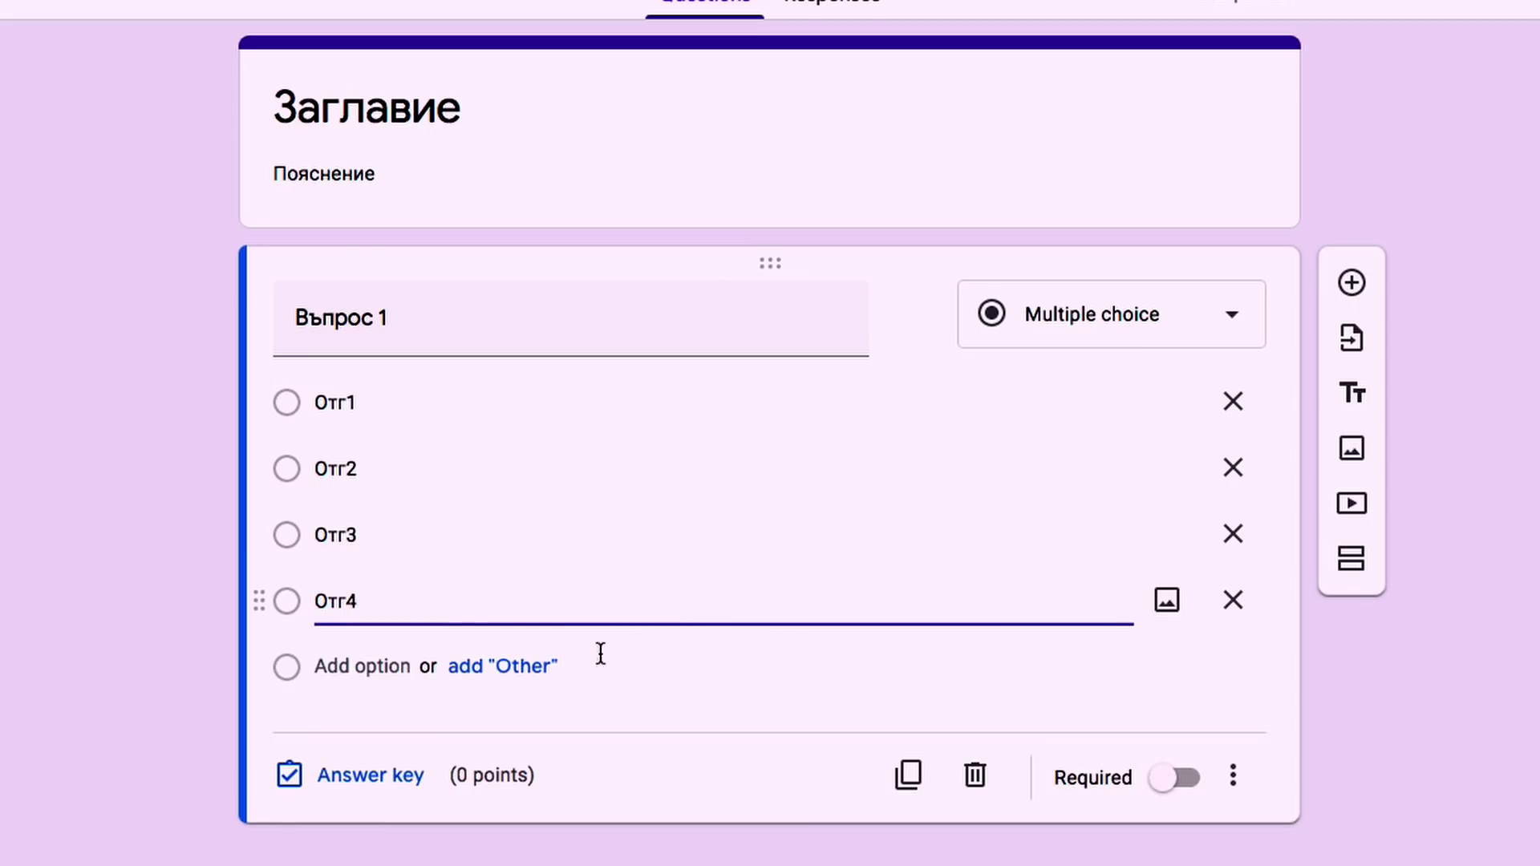
click(600, 653)
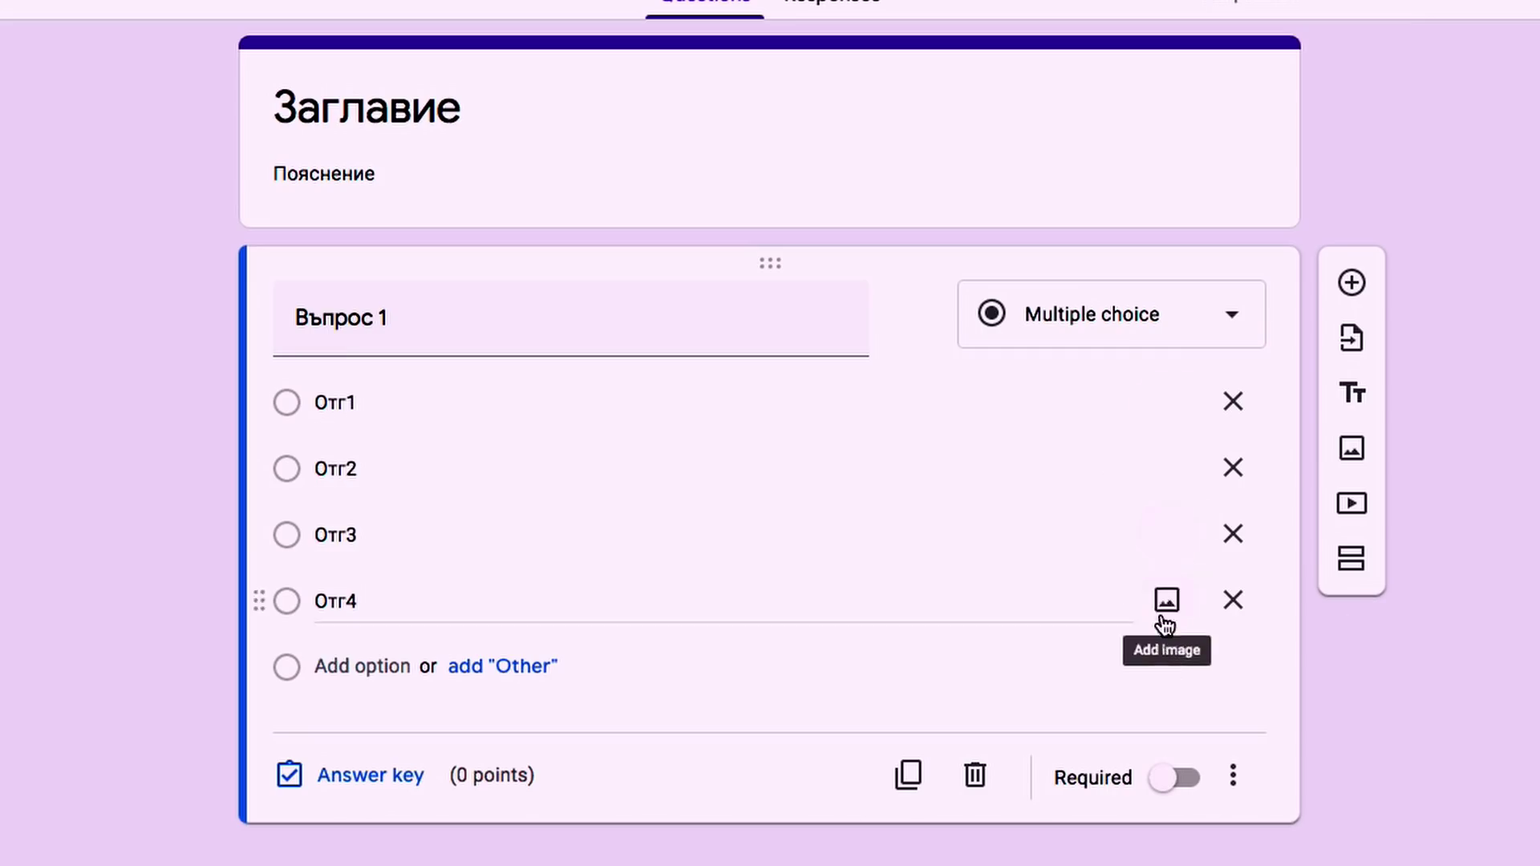
Look over the question types, keeping Multiple choice, and mark "Отг2" as the correct answer to "Въпрос 1".
click(1169, 337)
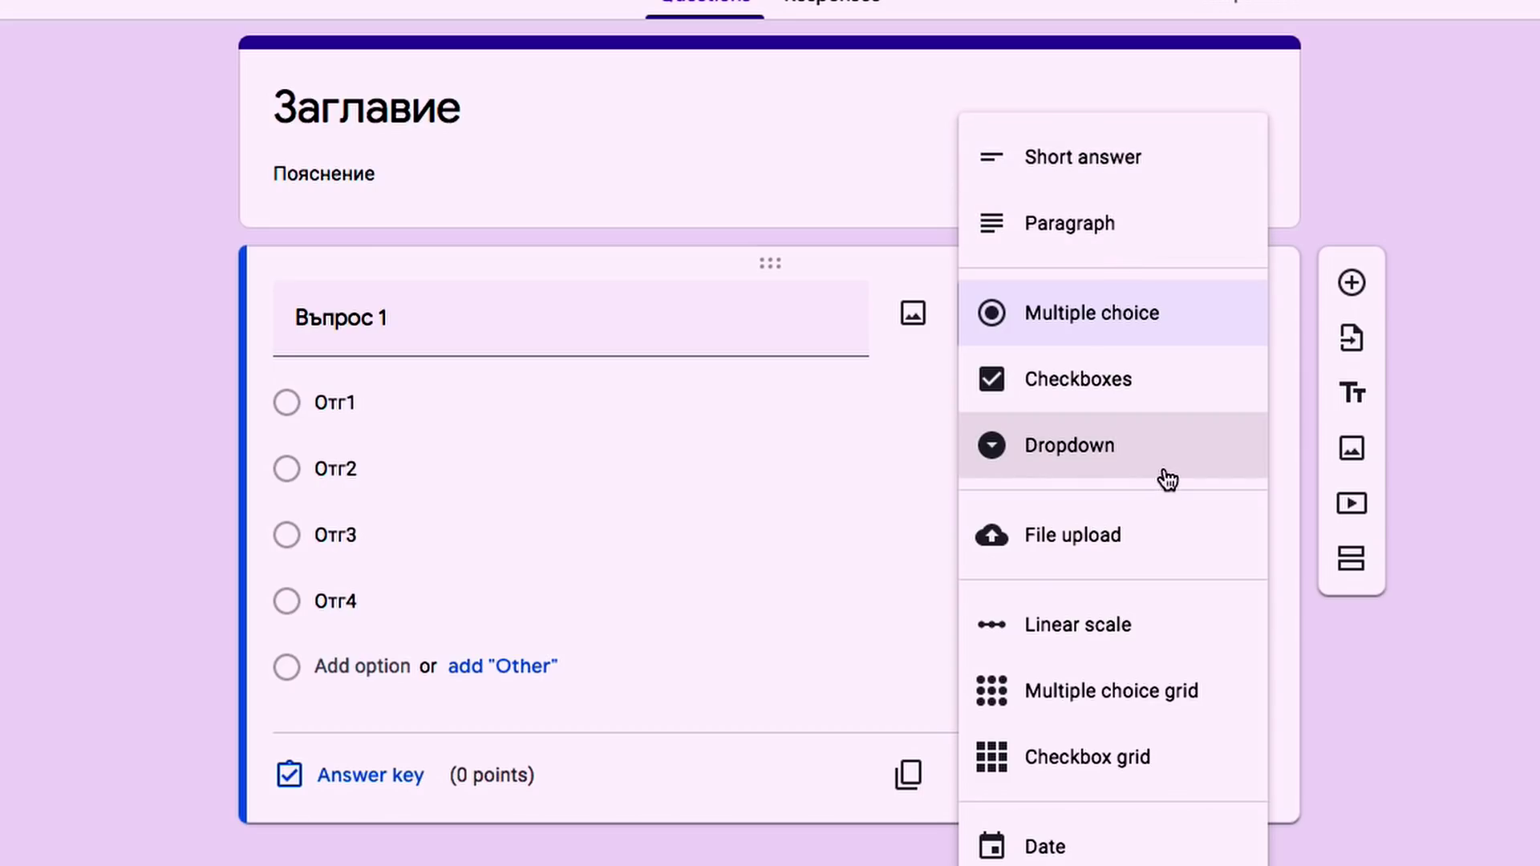
key(Escape)
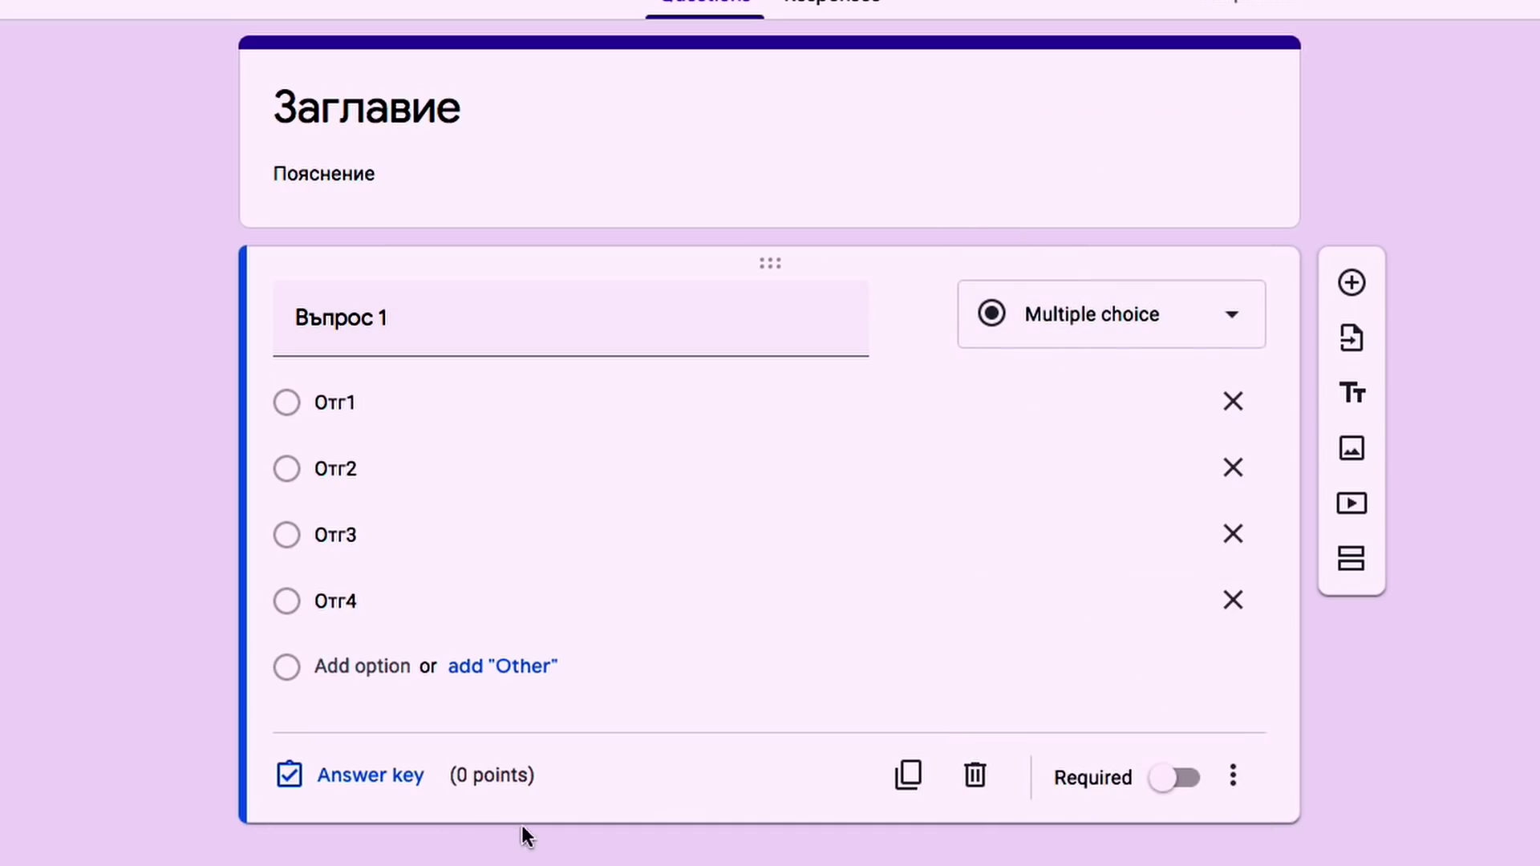
click(325, 777)
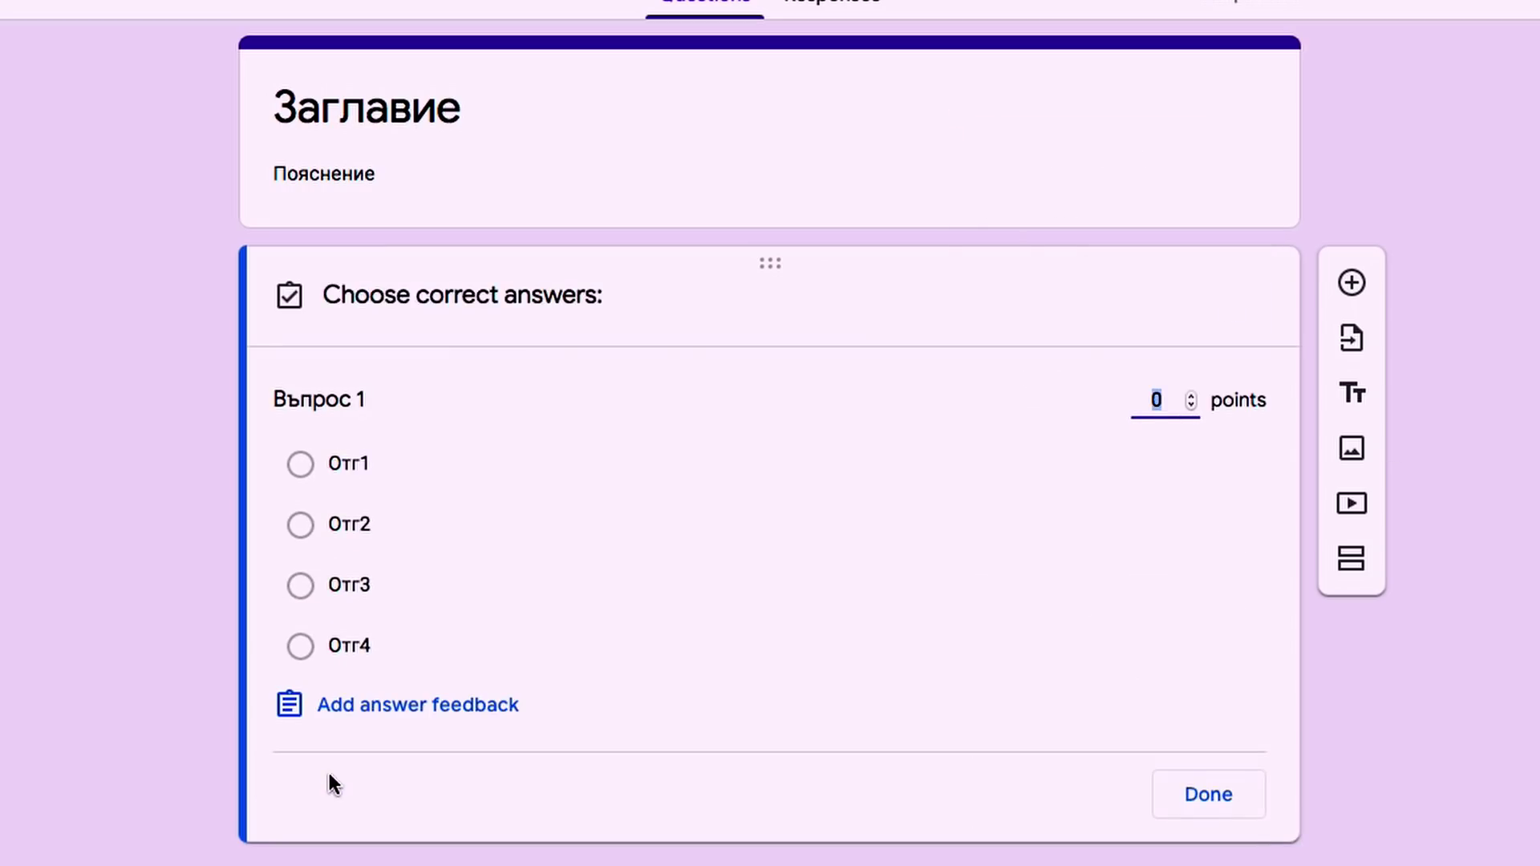
click(302, 526)
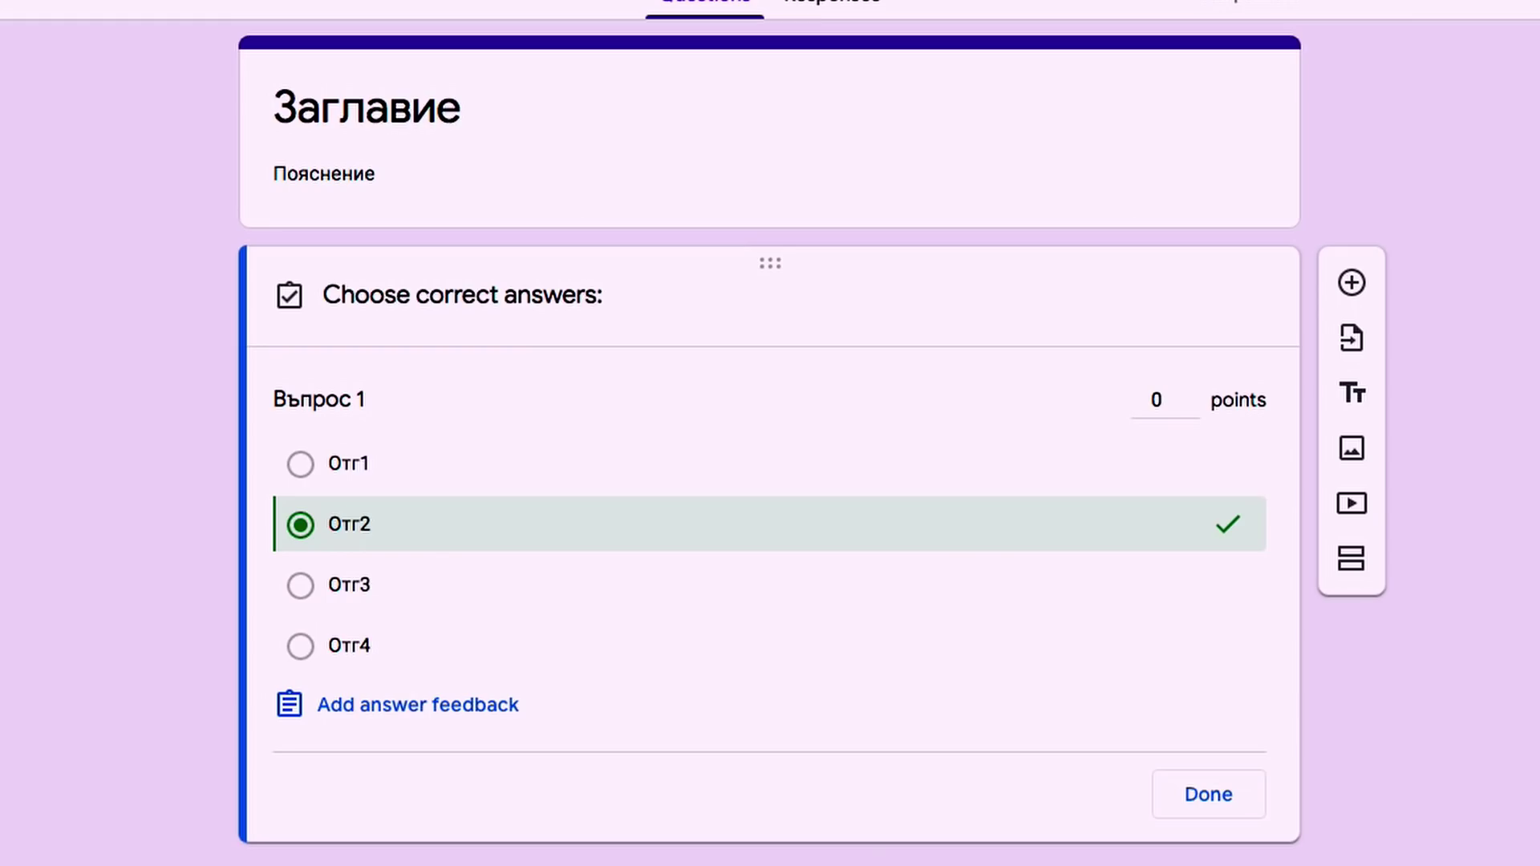
click(1173, 809)
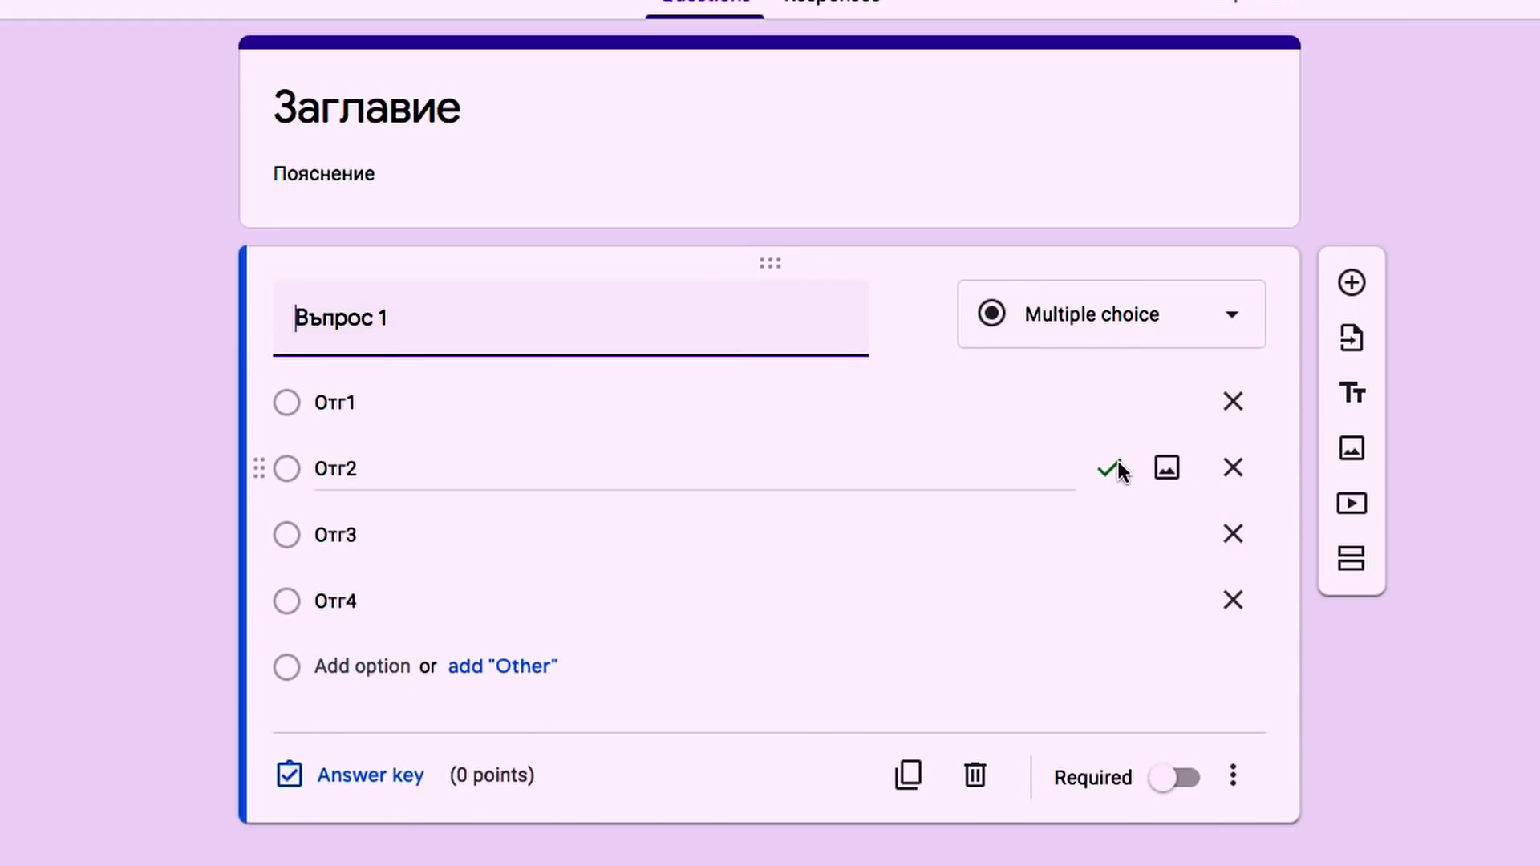
Set the value of "Въпрос 1" to 5 points in its answer key.
click(406, 786)
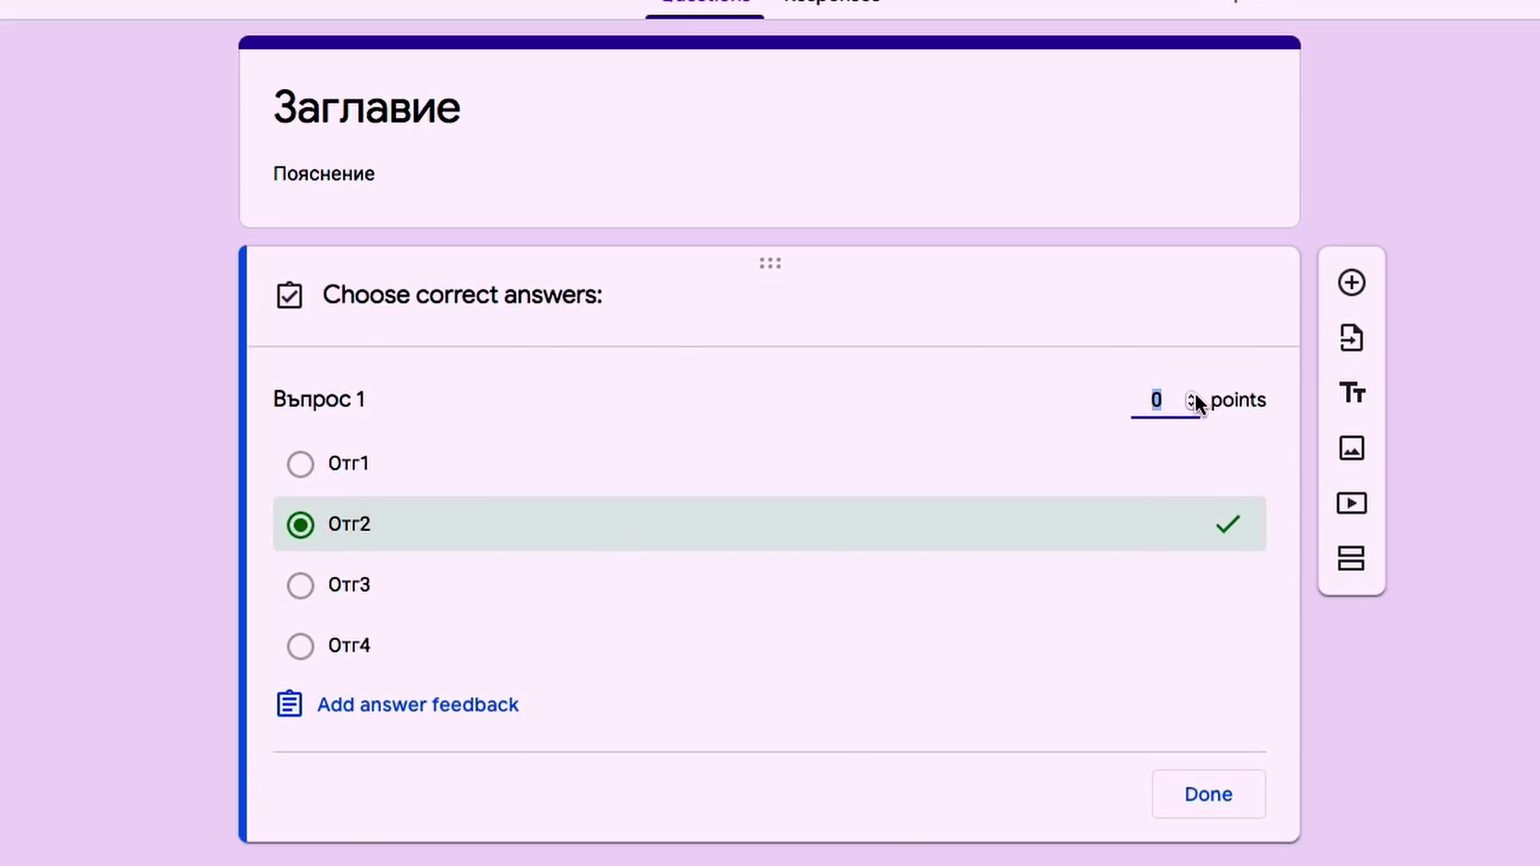
click(1192, 395)
click(1192, 395)
click(1192, 395)
click(1192, 396)
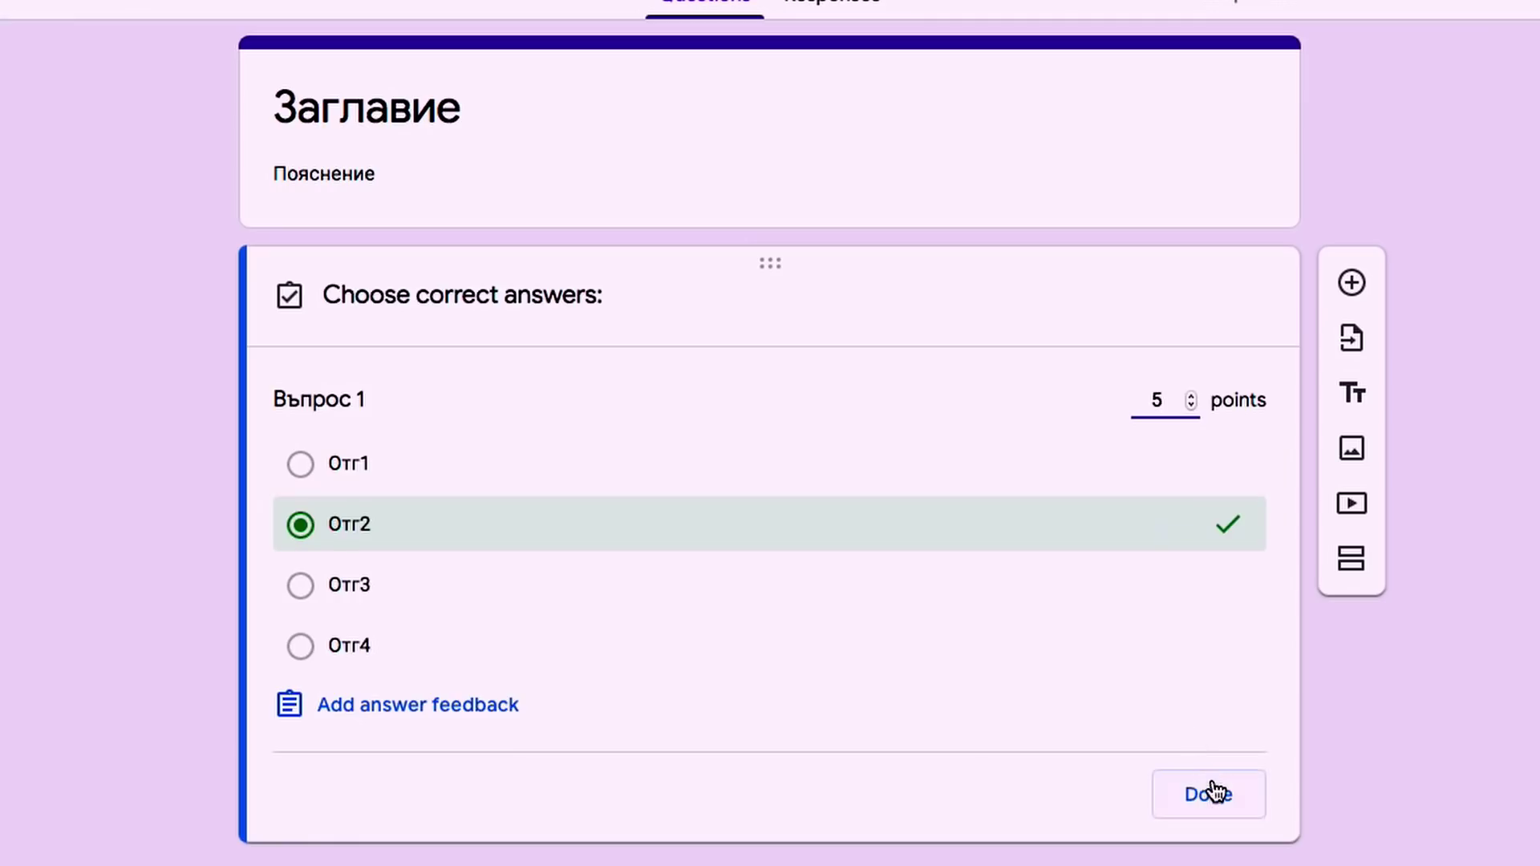
click(1212, 793)
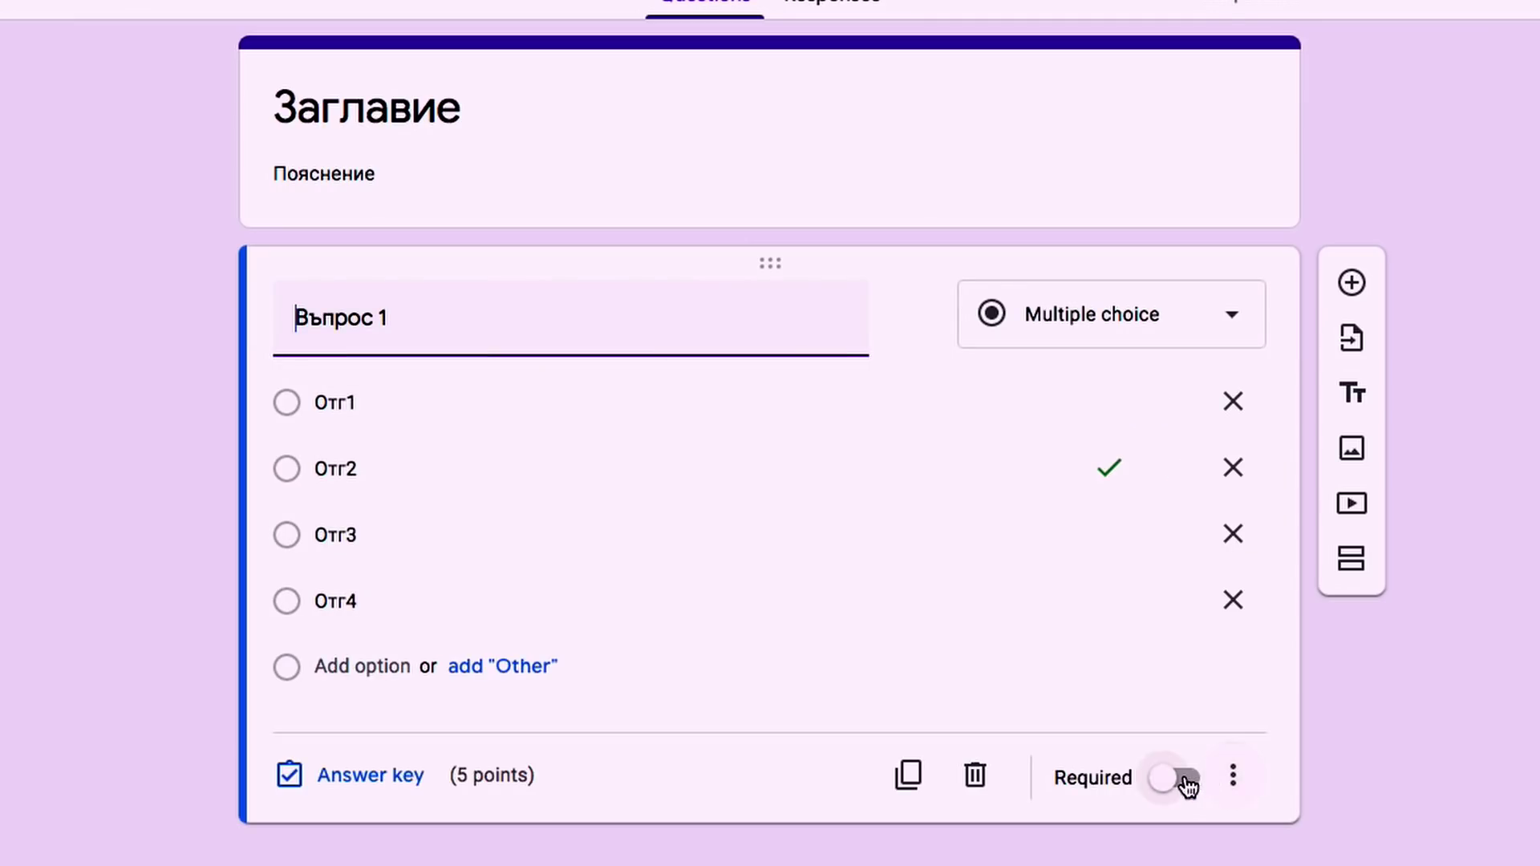
Make "Въпрос 1" a required question and view the form's responses.
click(1177, 778)
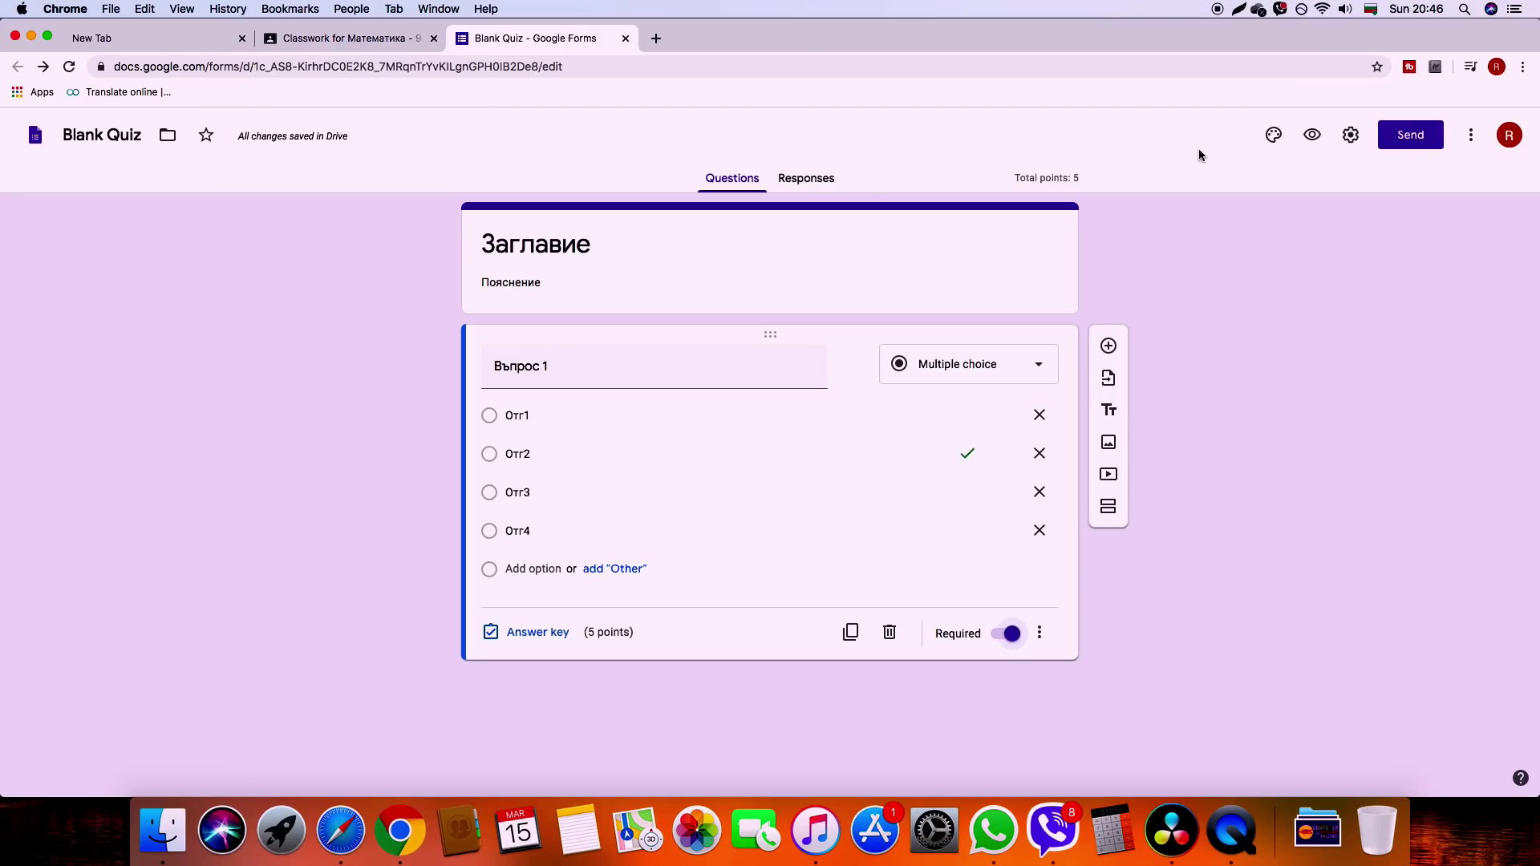
click(833, 182)
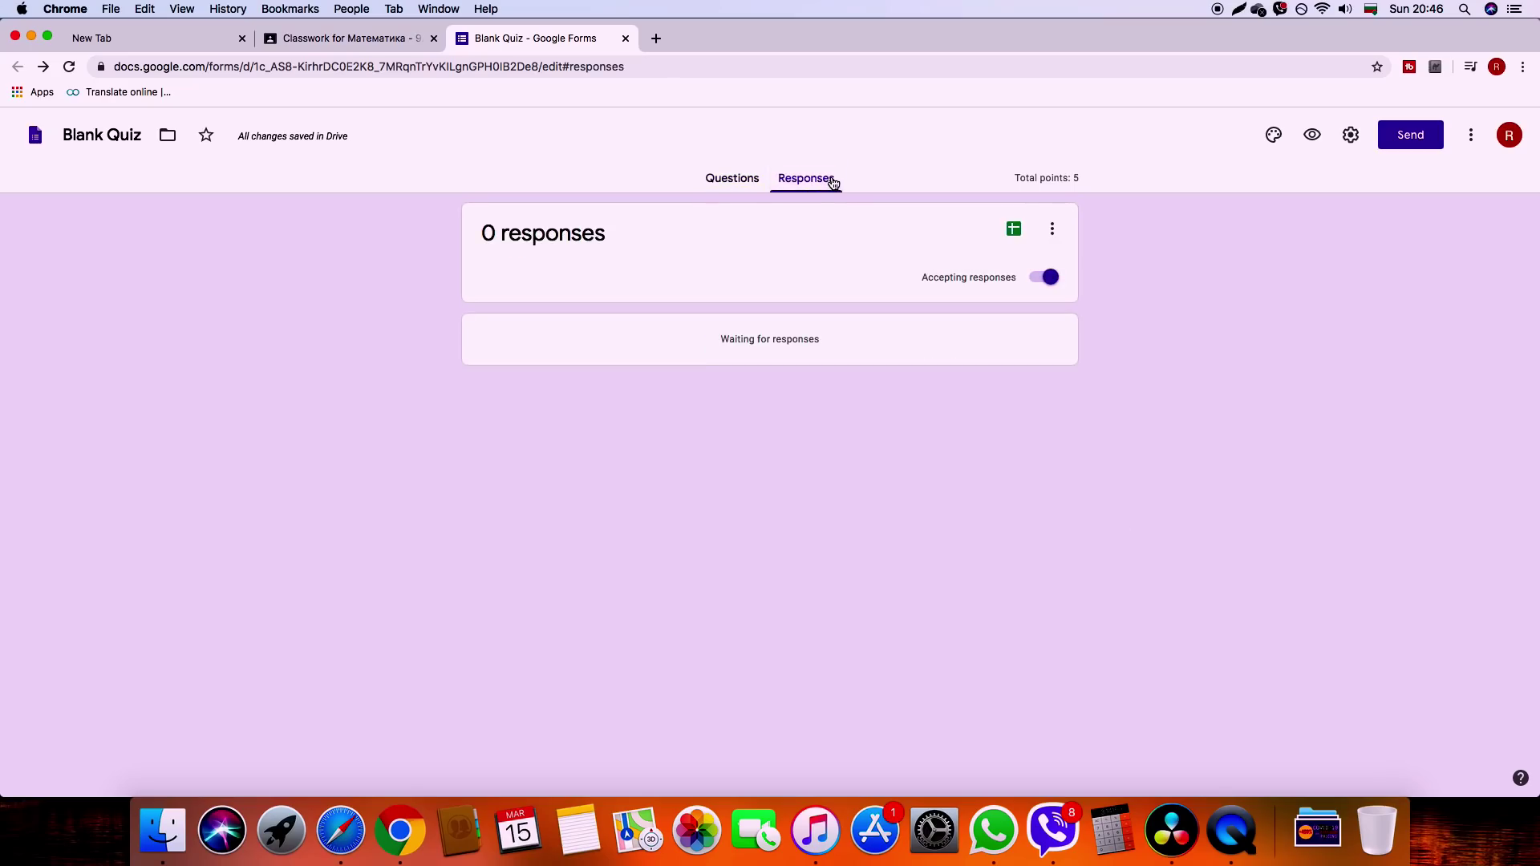
Check the quiz form's sending options, and return to the Classwork page, leaving the "Тест 1" assignment as a draft.
click(1419, 144)
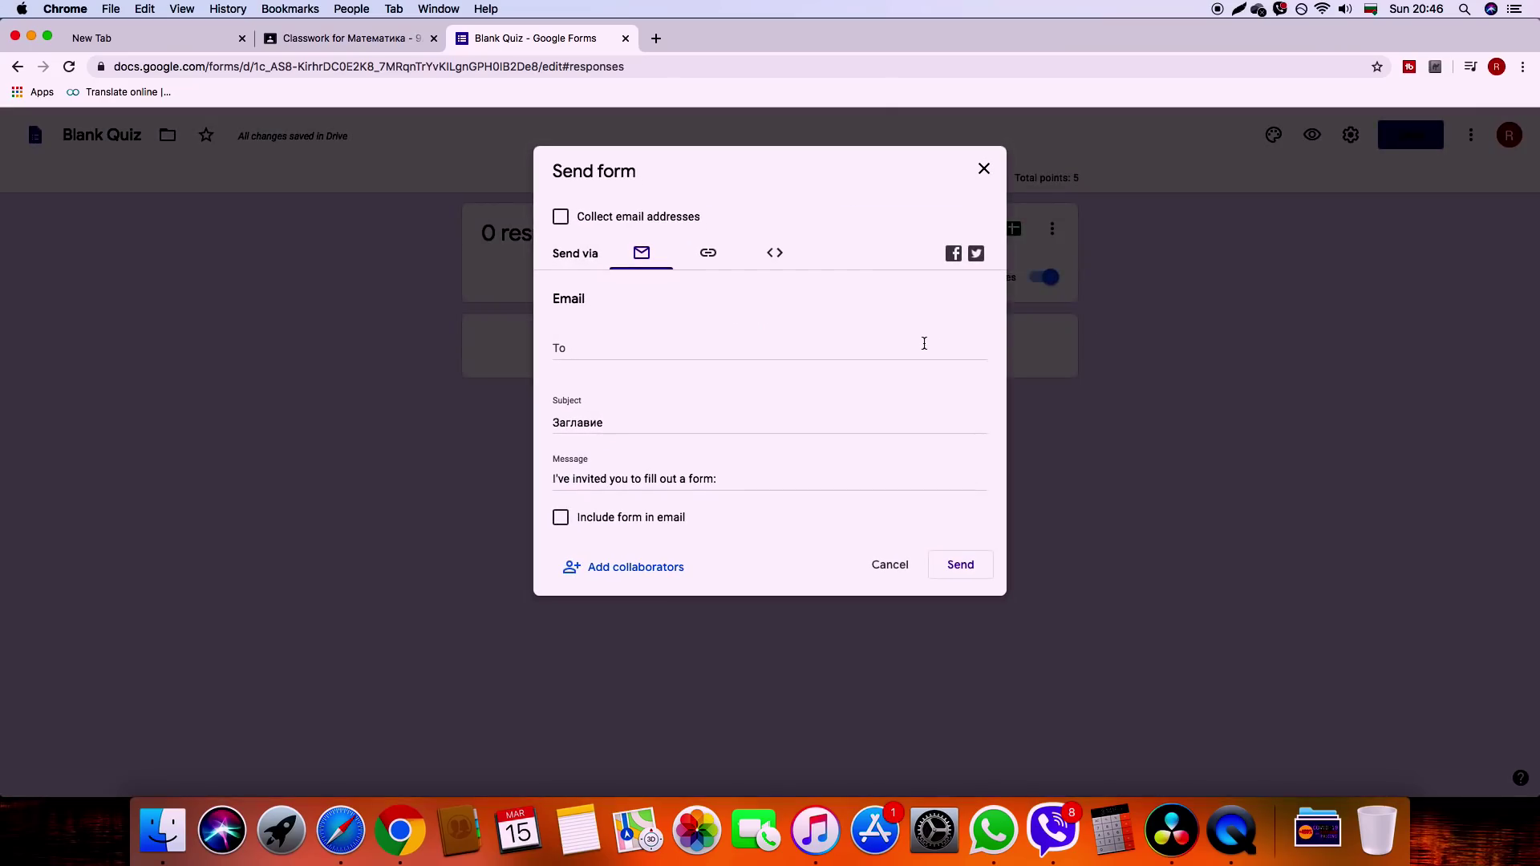
click(984, 171)
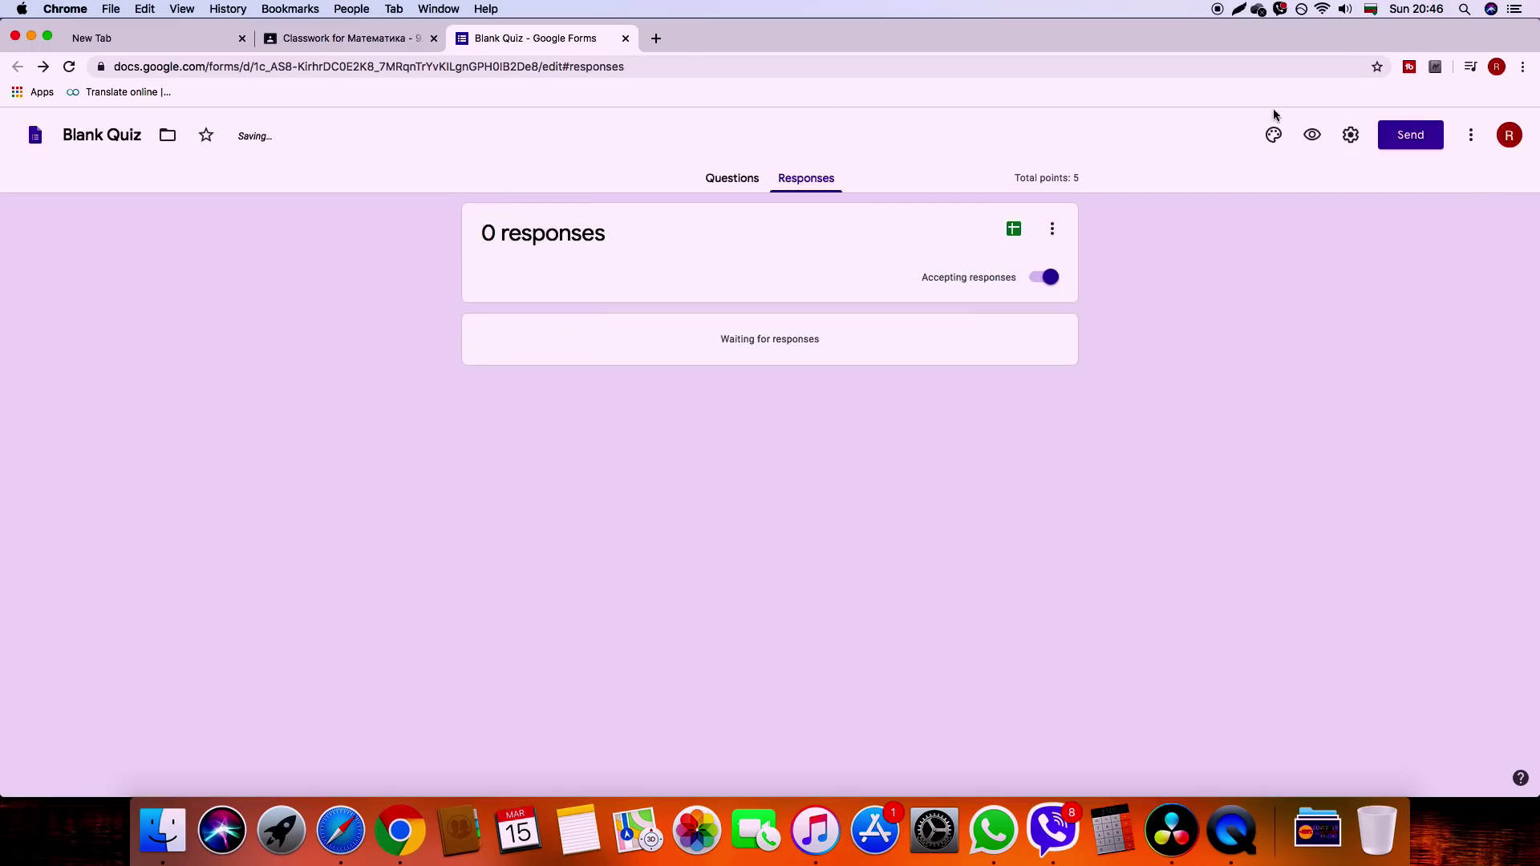
click(626, 38)
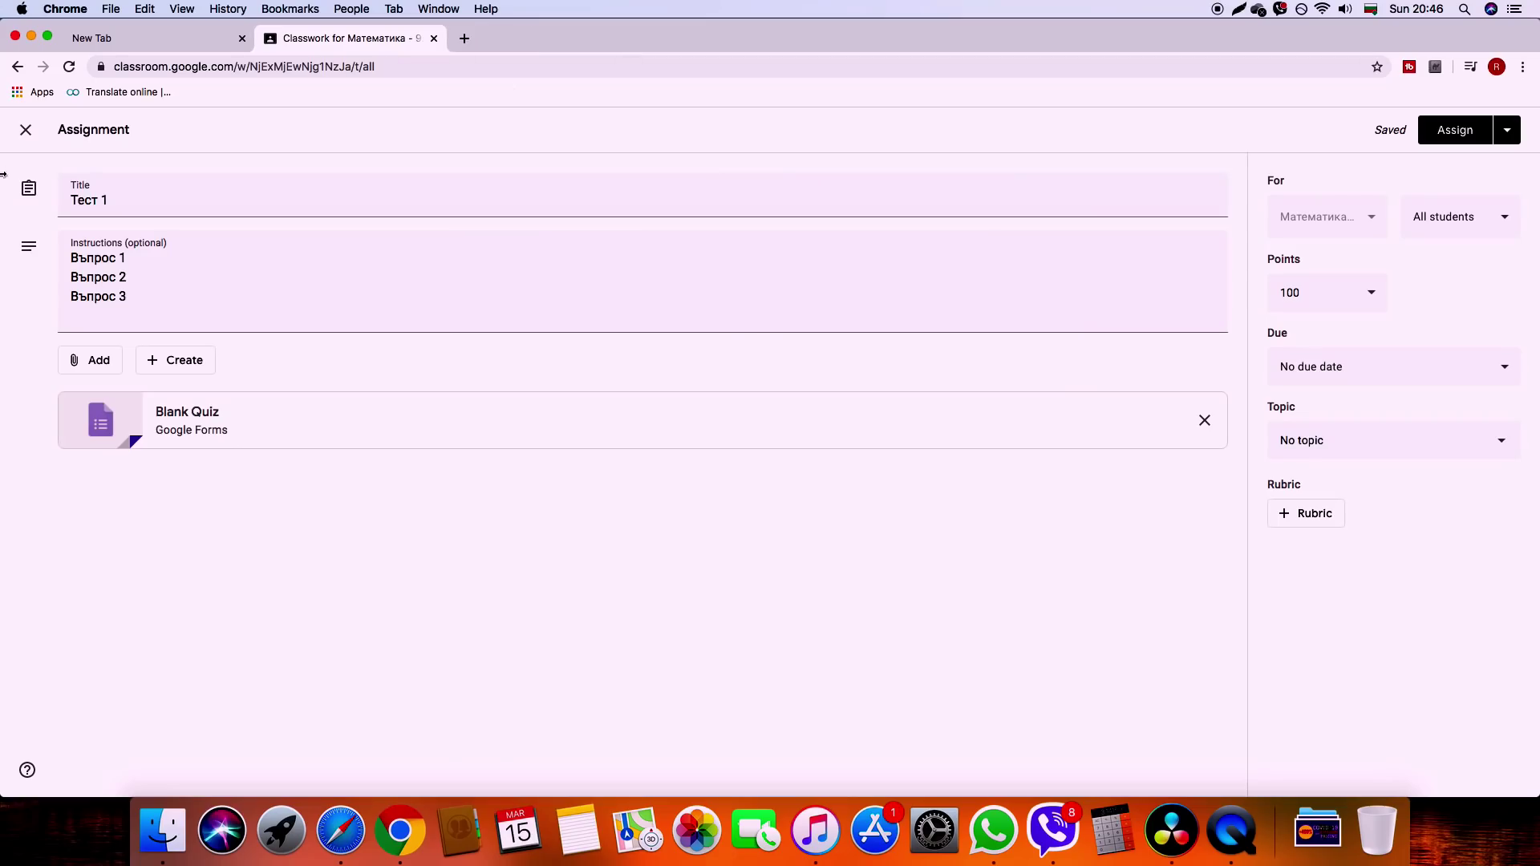
click(25, 131)
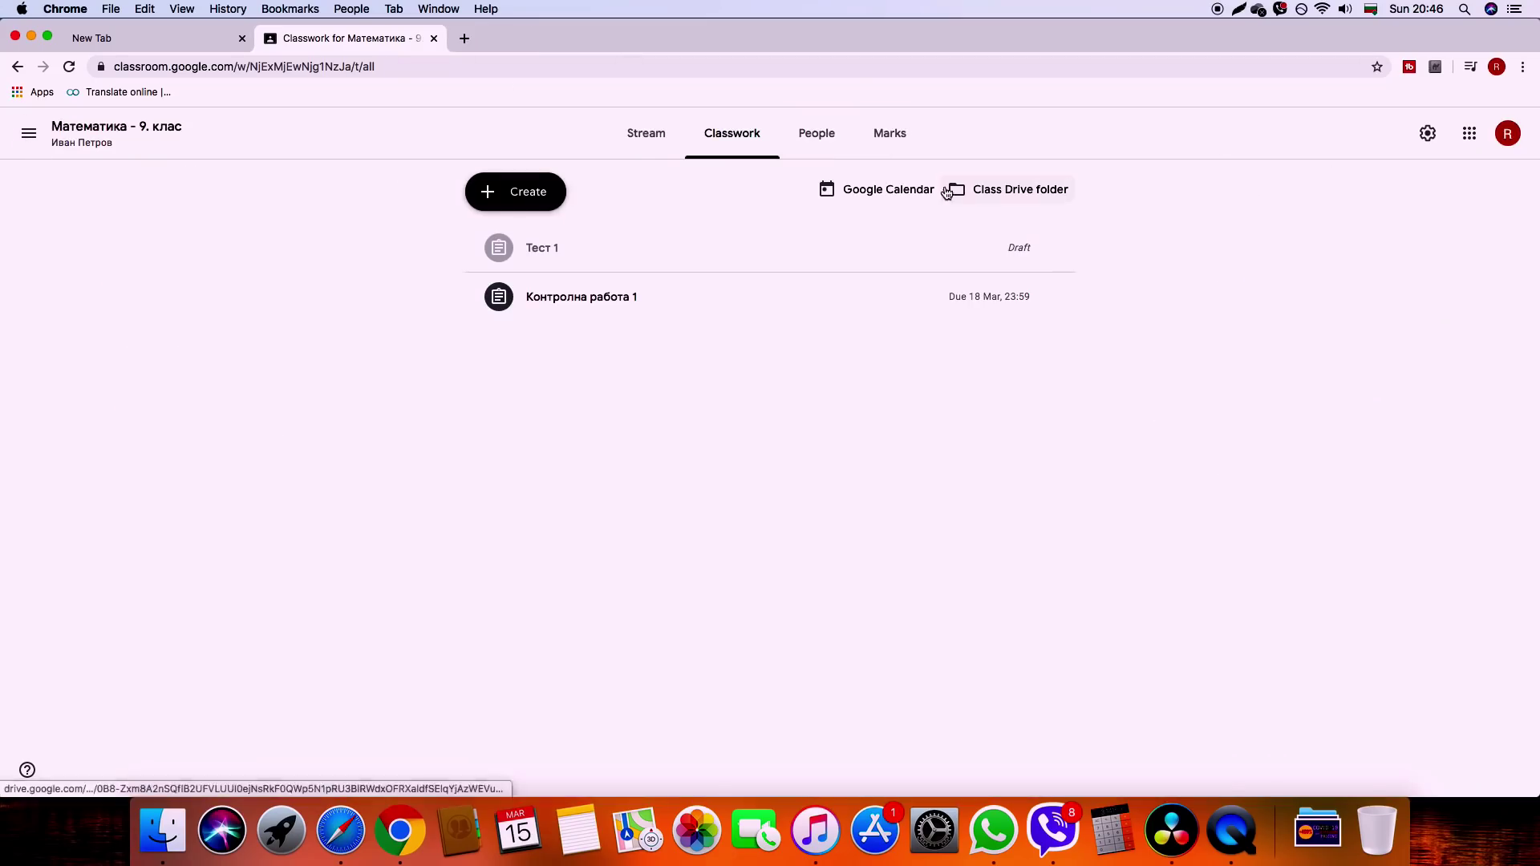
View the class's Google Calendar and its Drive folder, closing each one after looking at it.
click(914, 190)
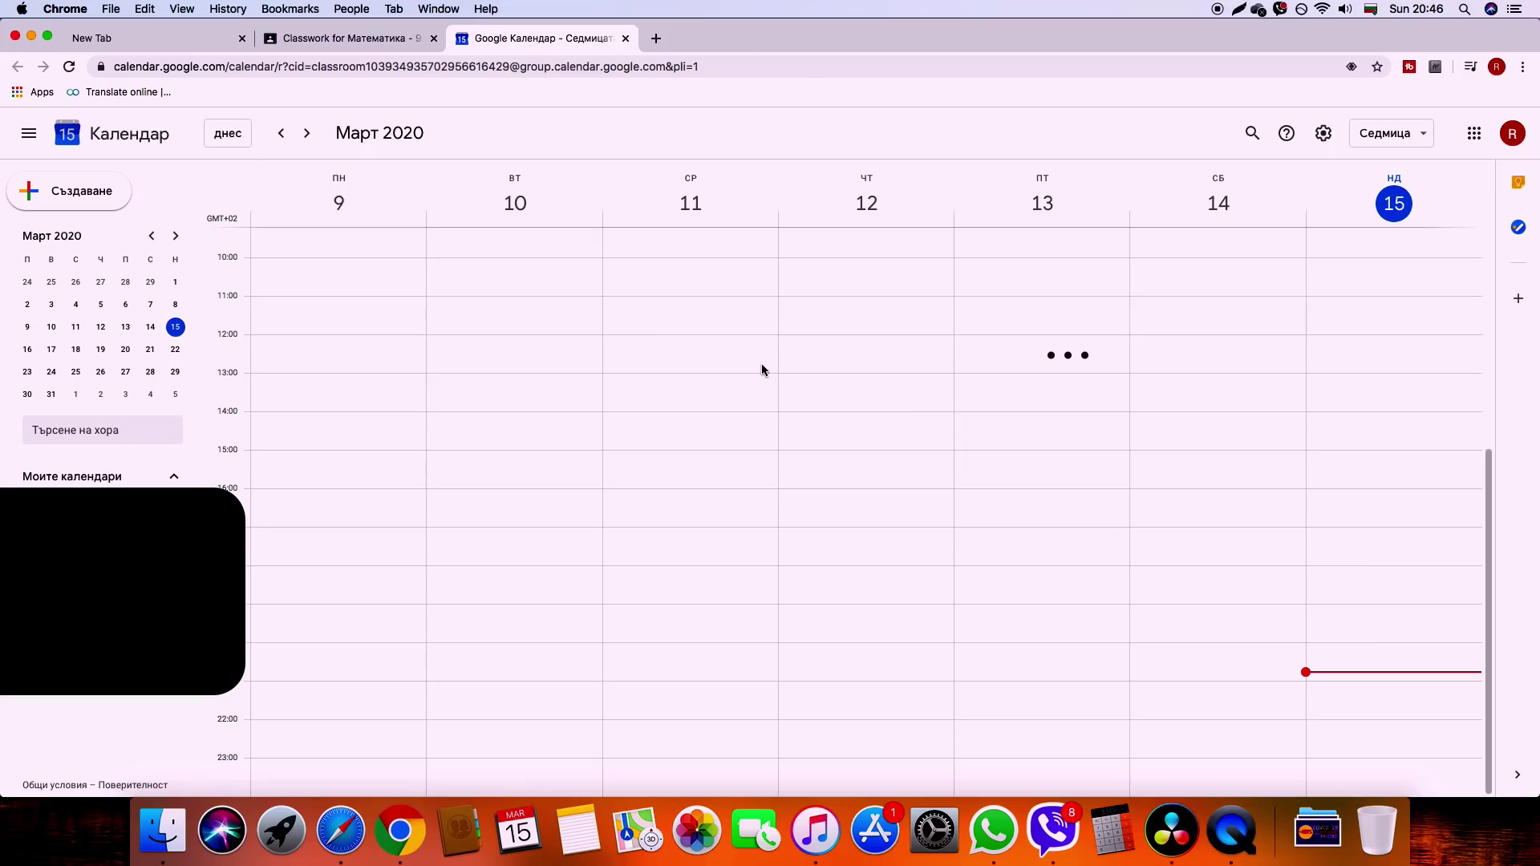
click(626, 39)
click(1009, 189)
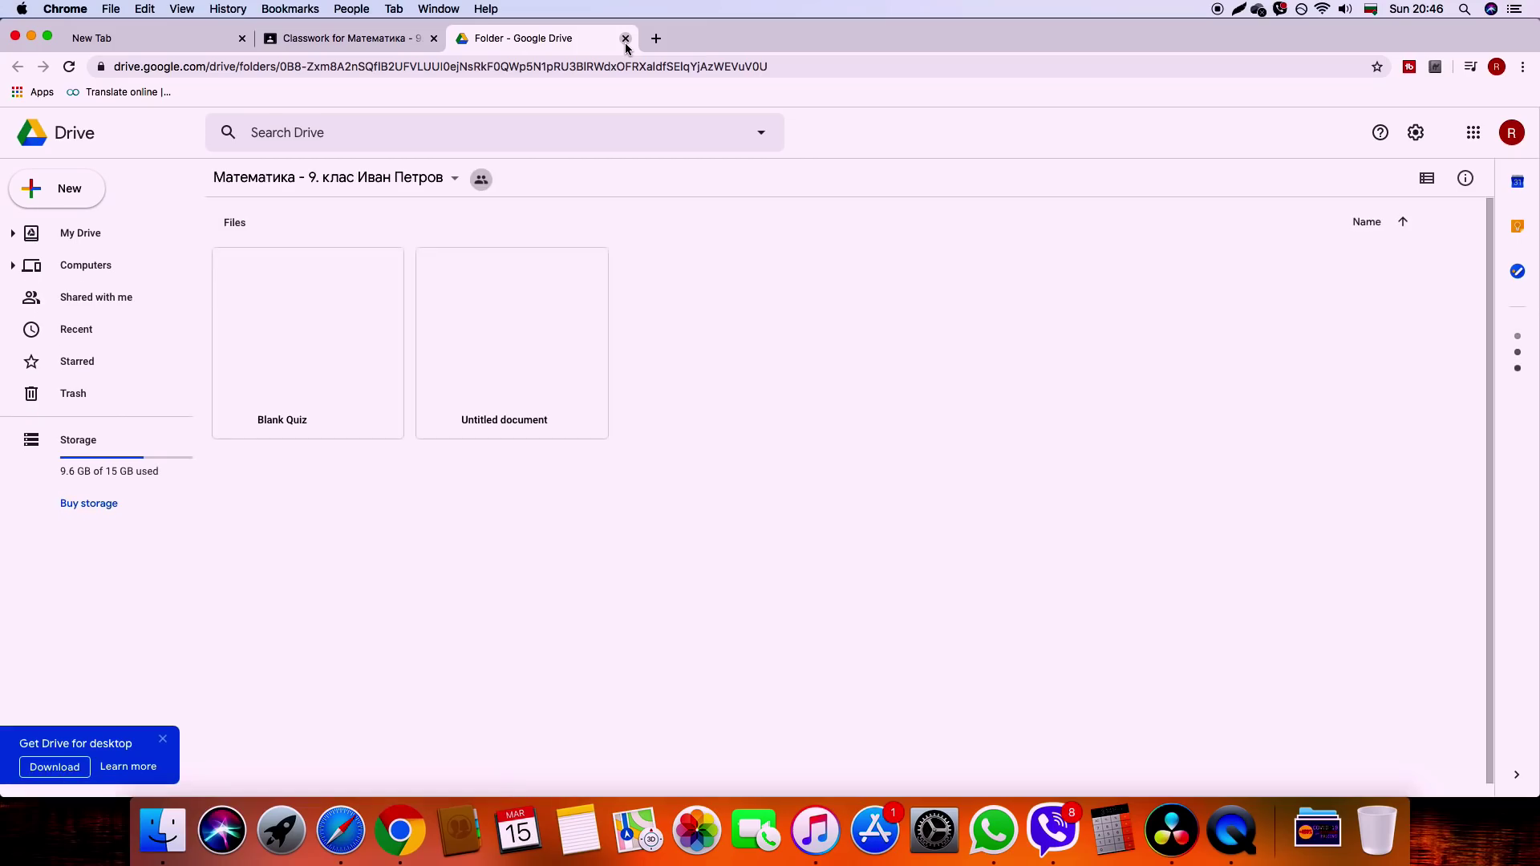
click(625, 38)
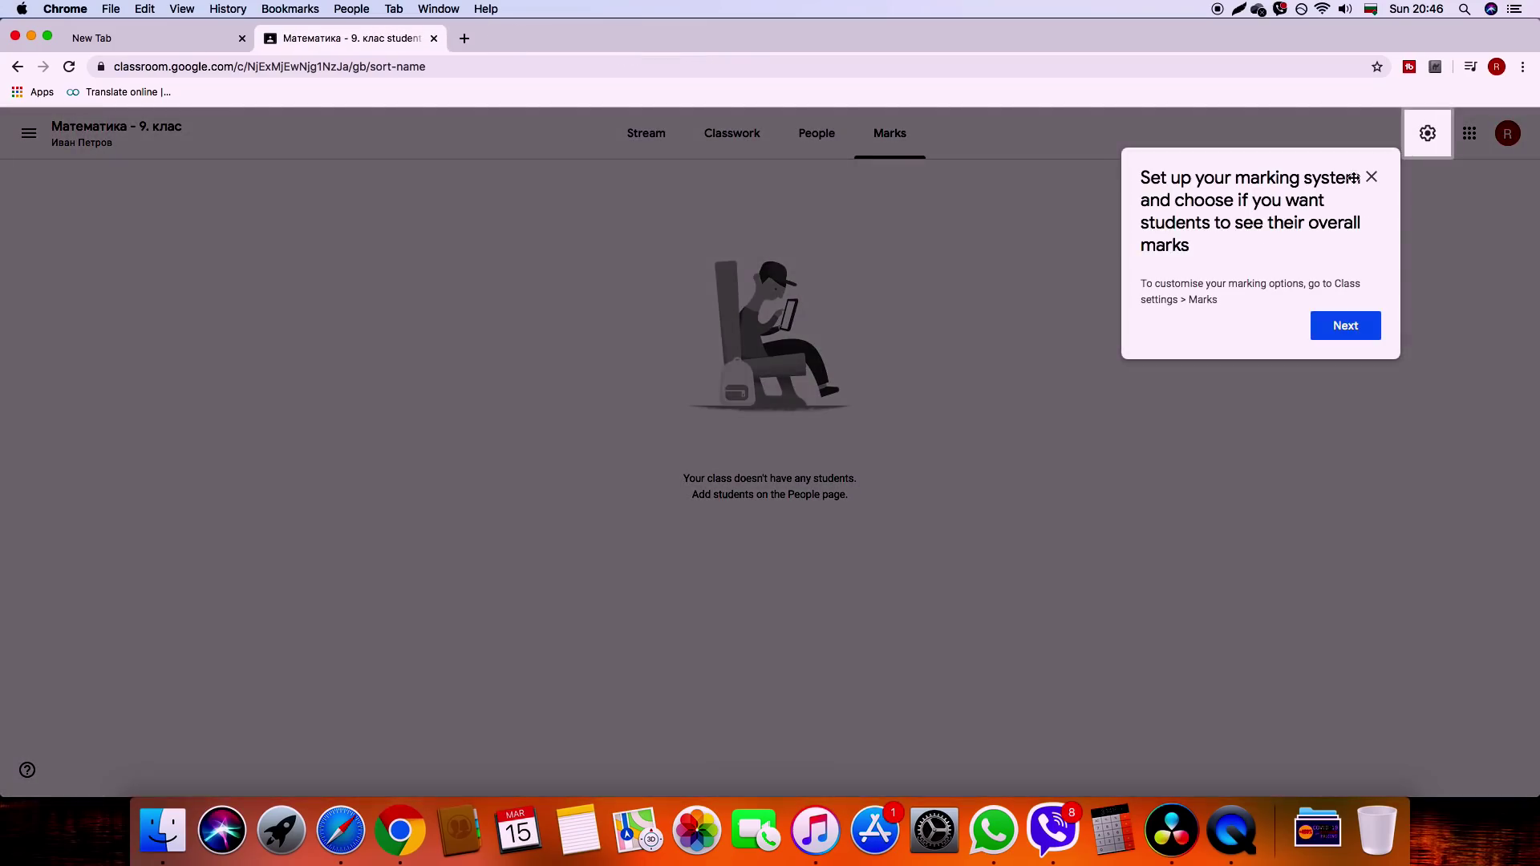
View the class's Marks page, dismissing the tip about setting up the marking system.
click(1370, 177)
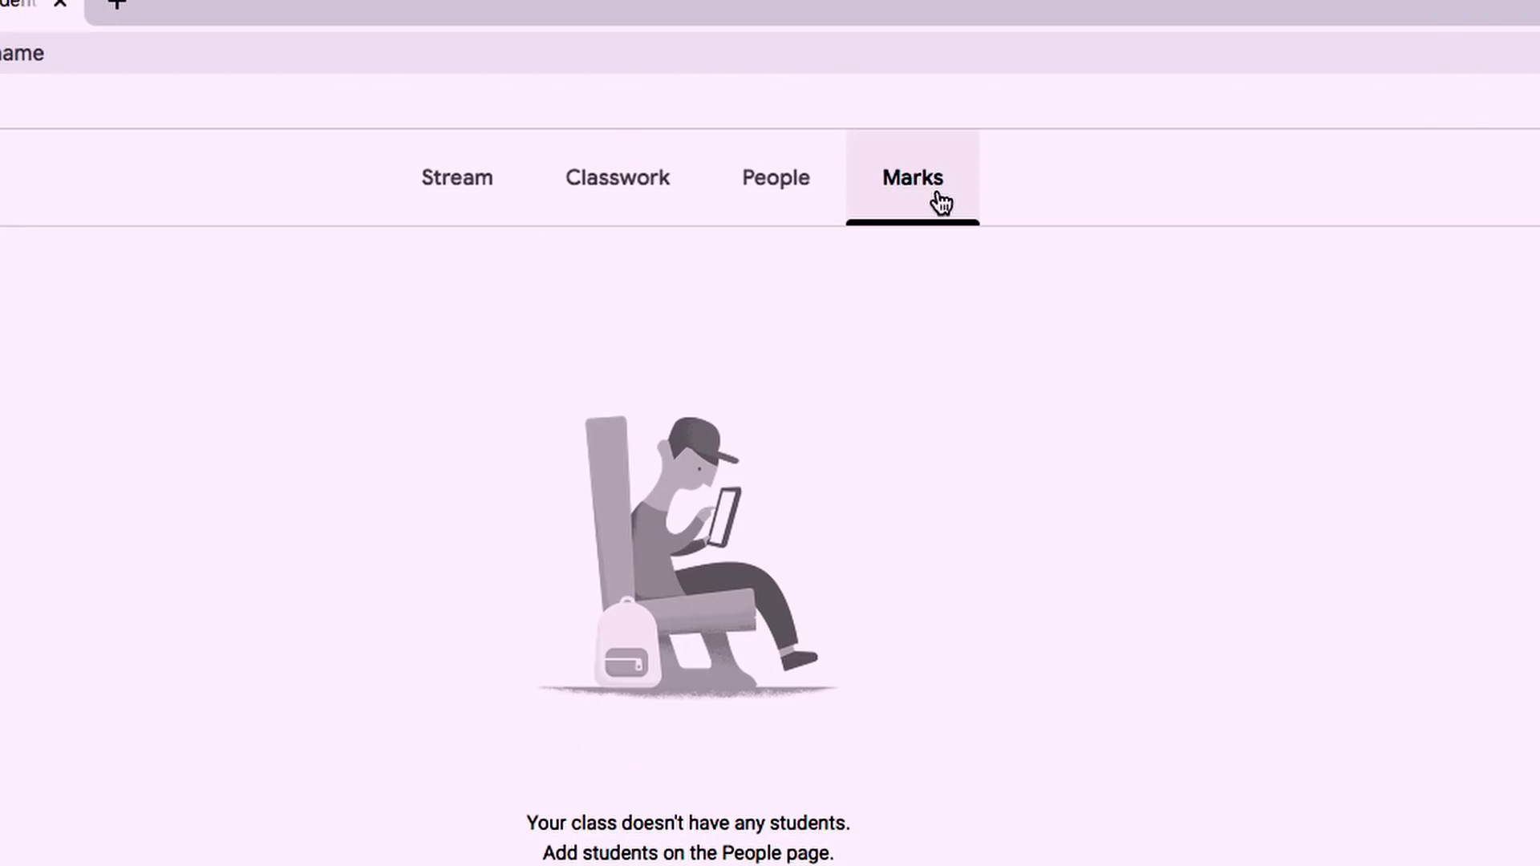
click(940, 202)
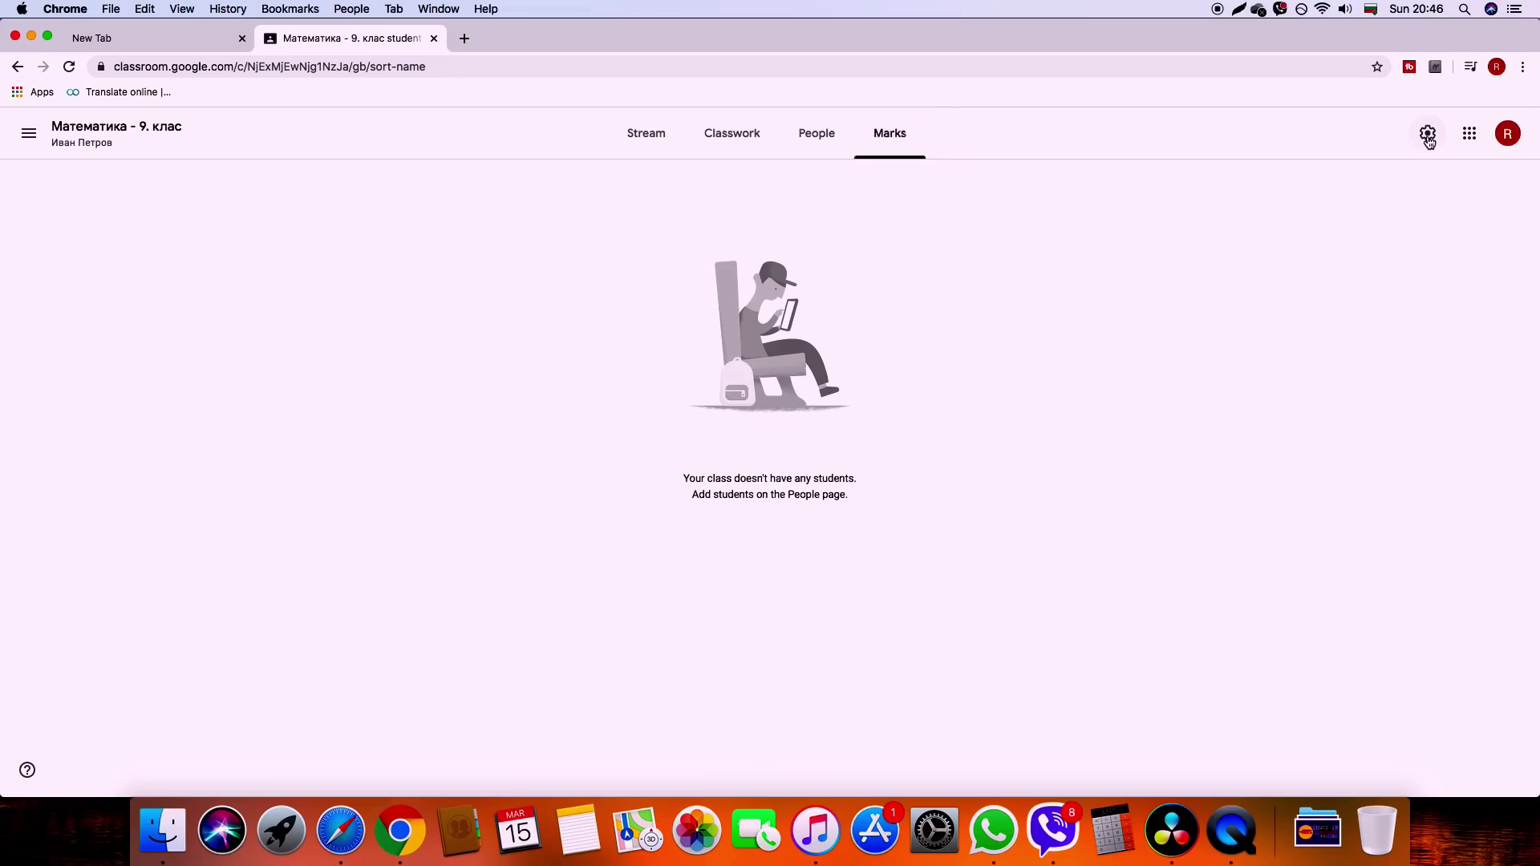
Look over the class details in the class settings and display the class code.
click(1428, 134)
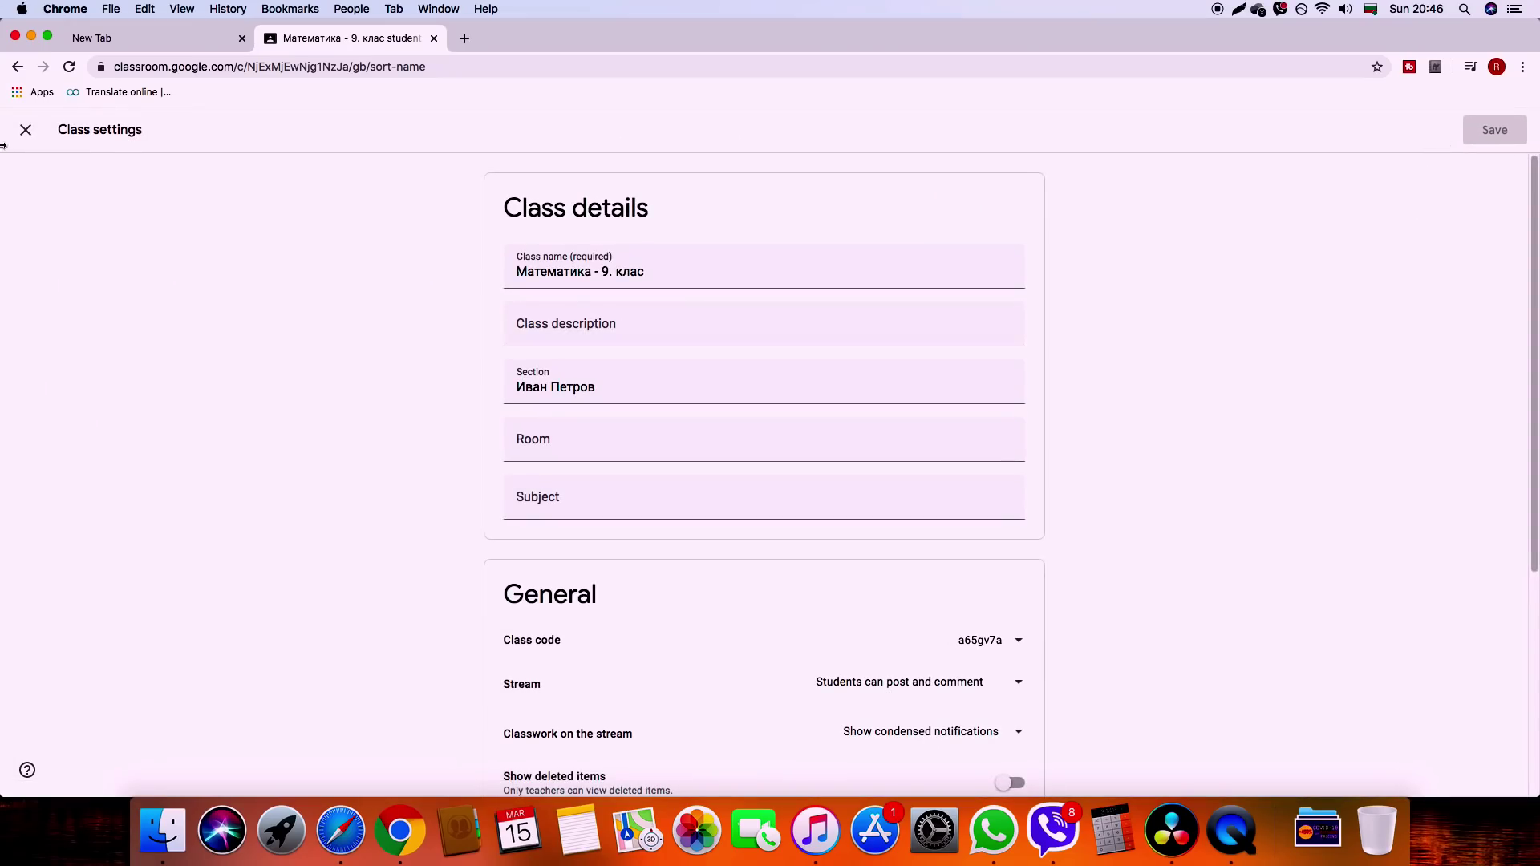
click(26, 130)
click(1427, 134)
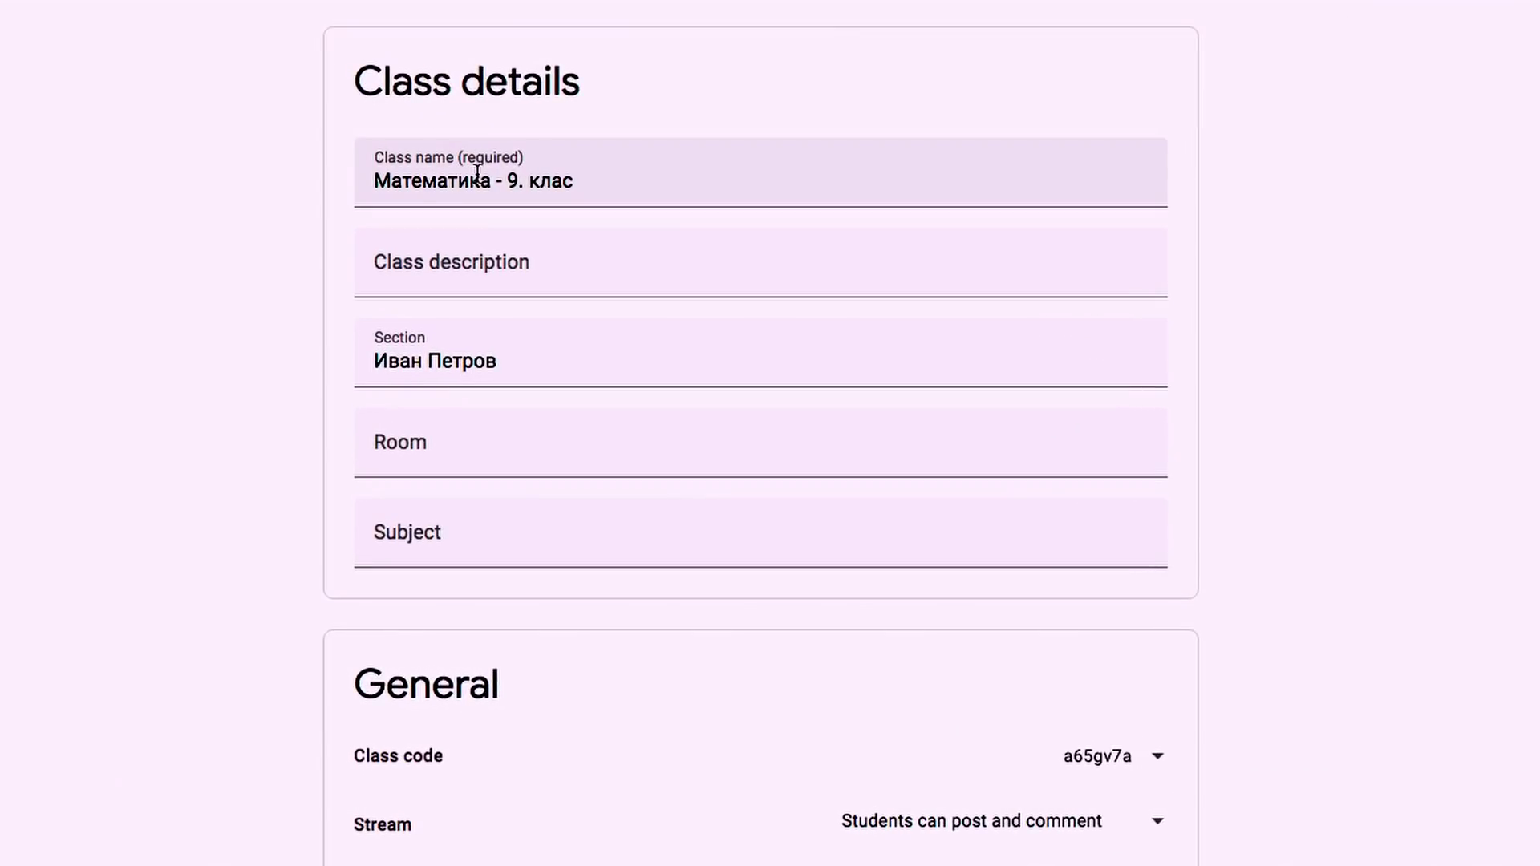
click(554, 192)
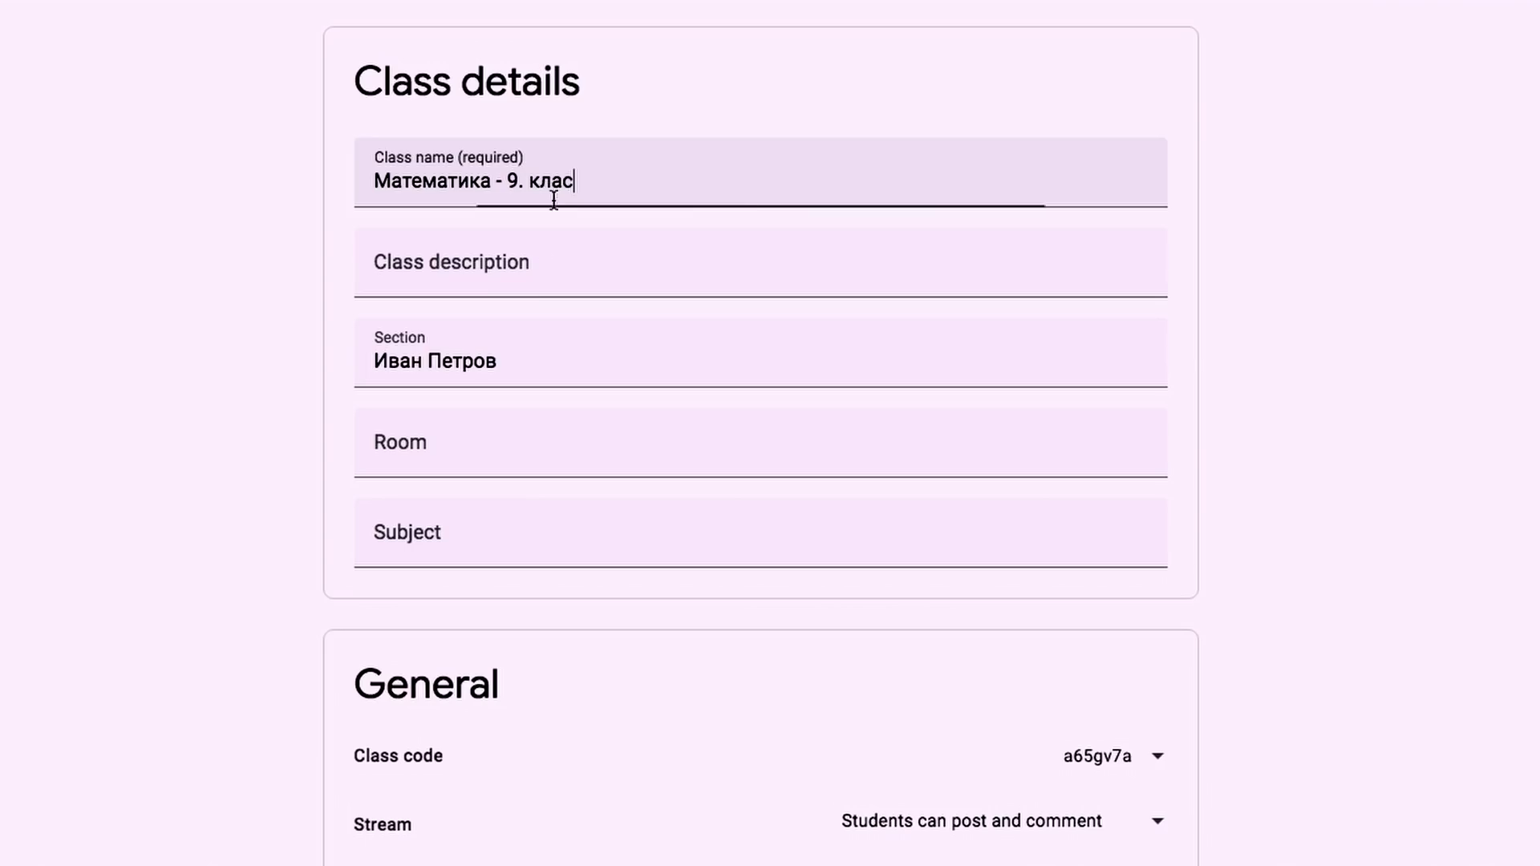
scroll(1109, 563, down, 6)
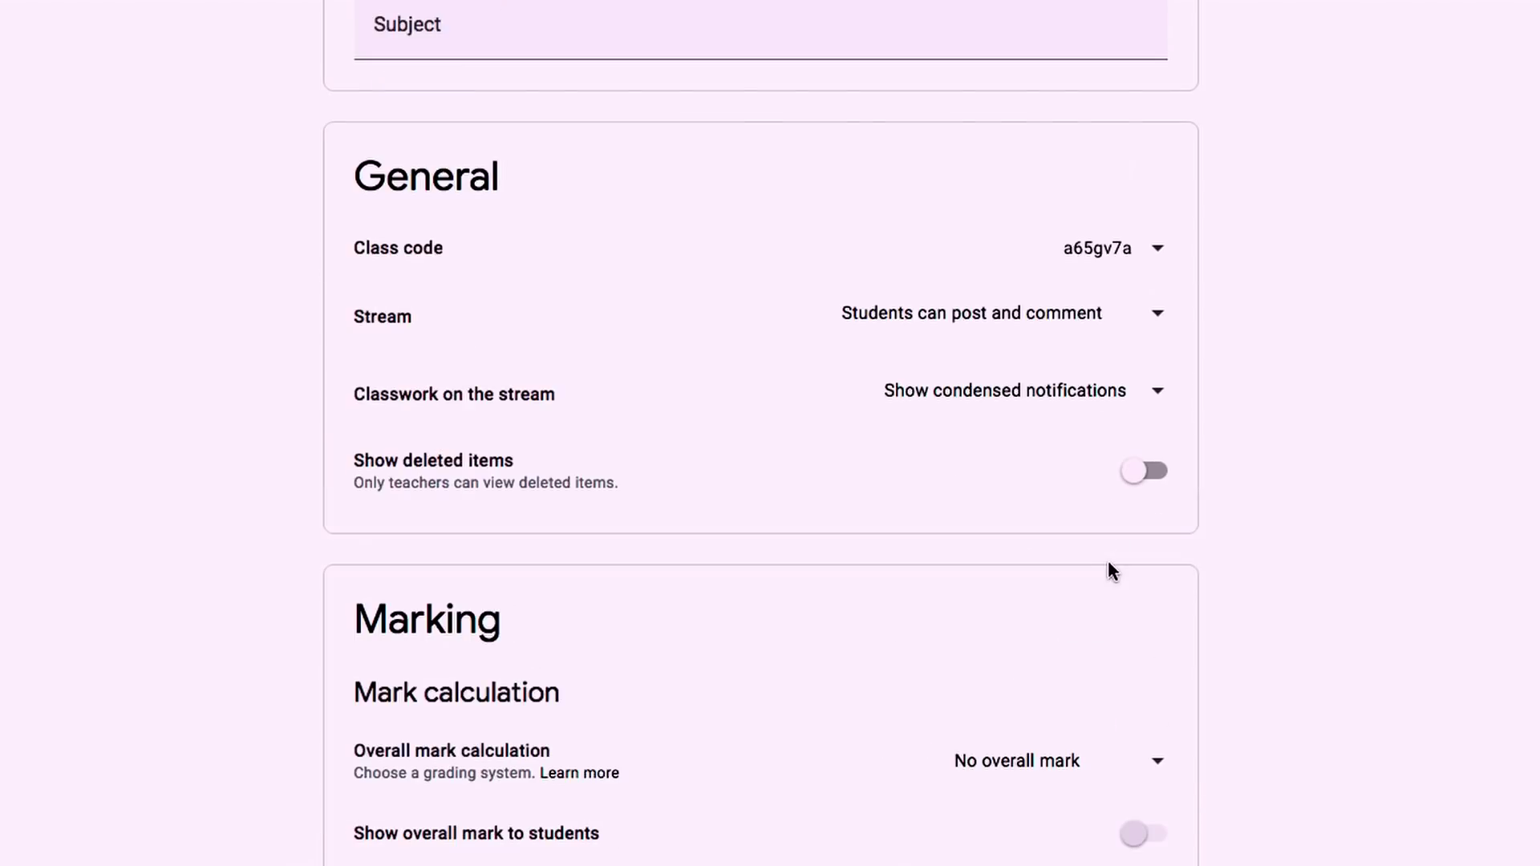
click(1097, 255)
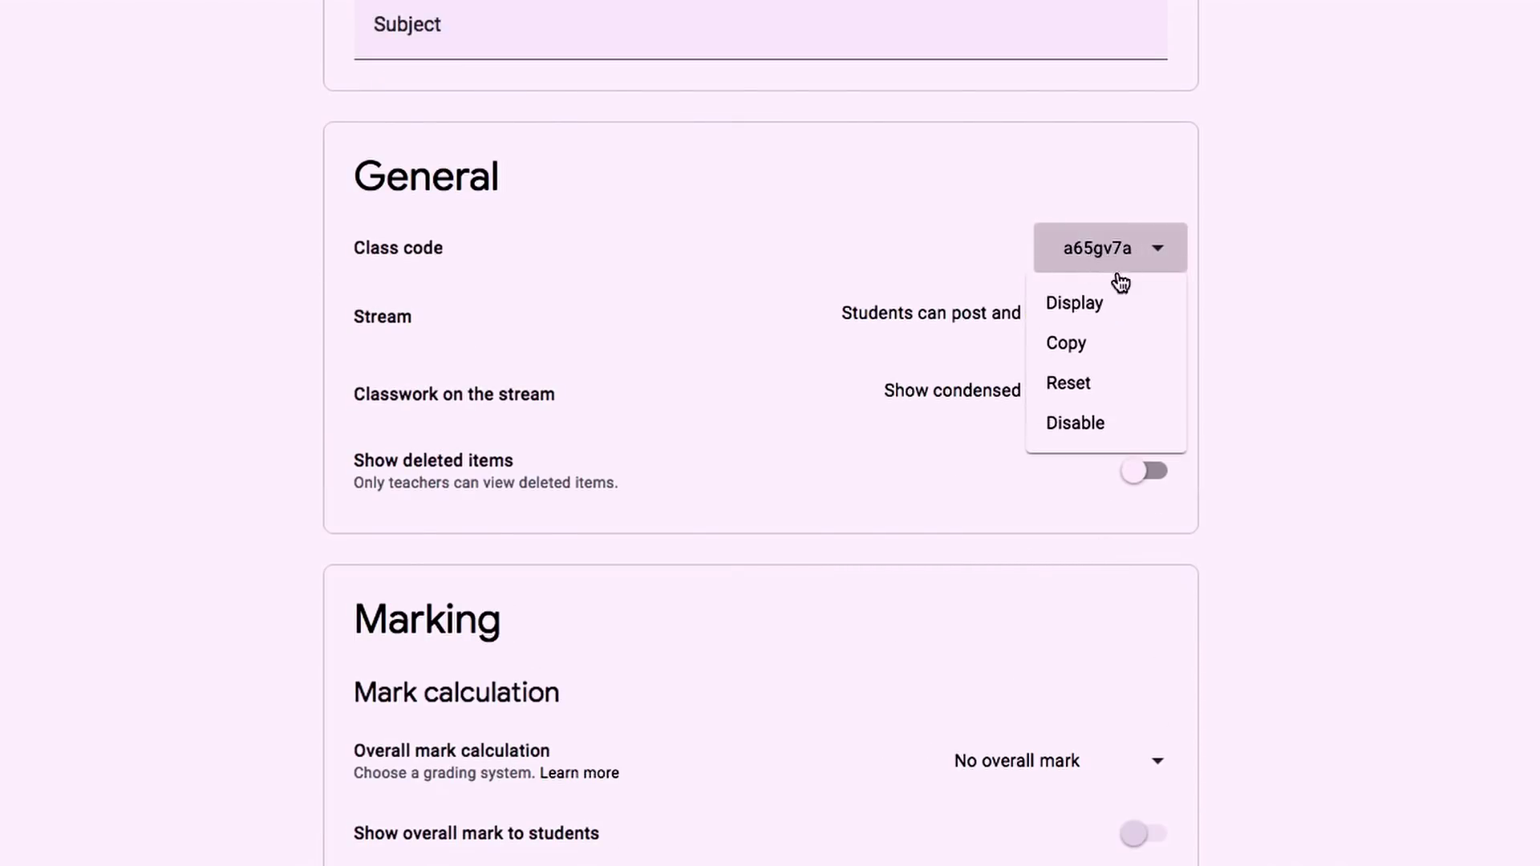
click(1115, 308)
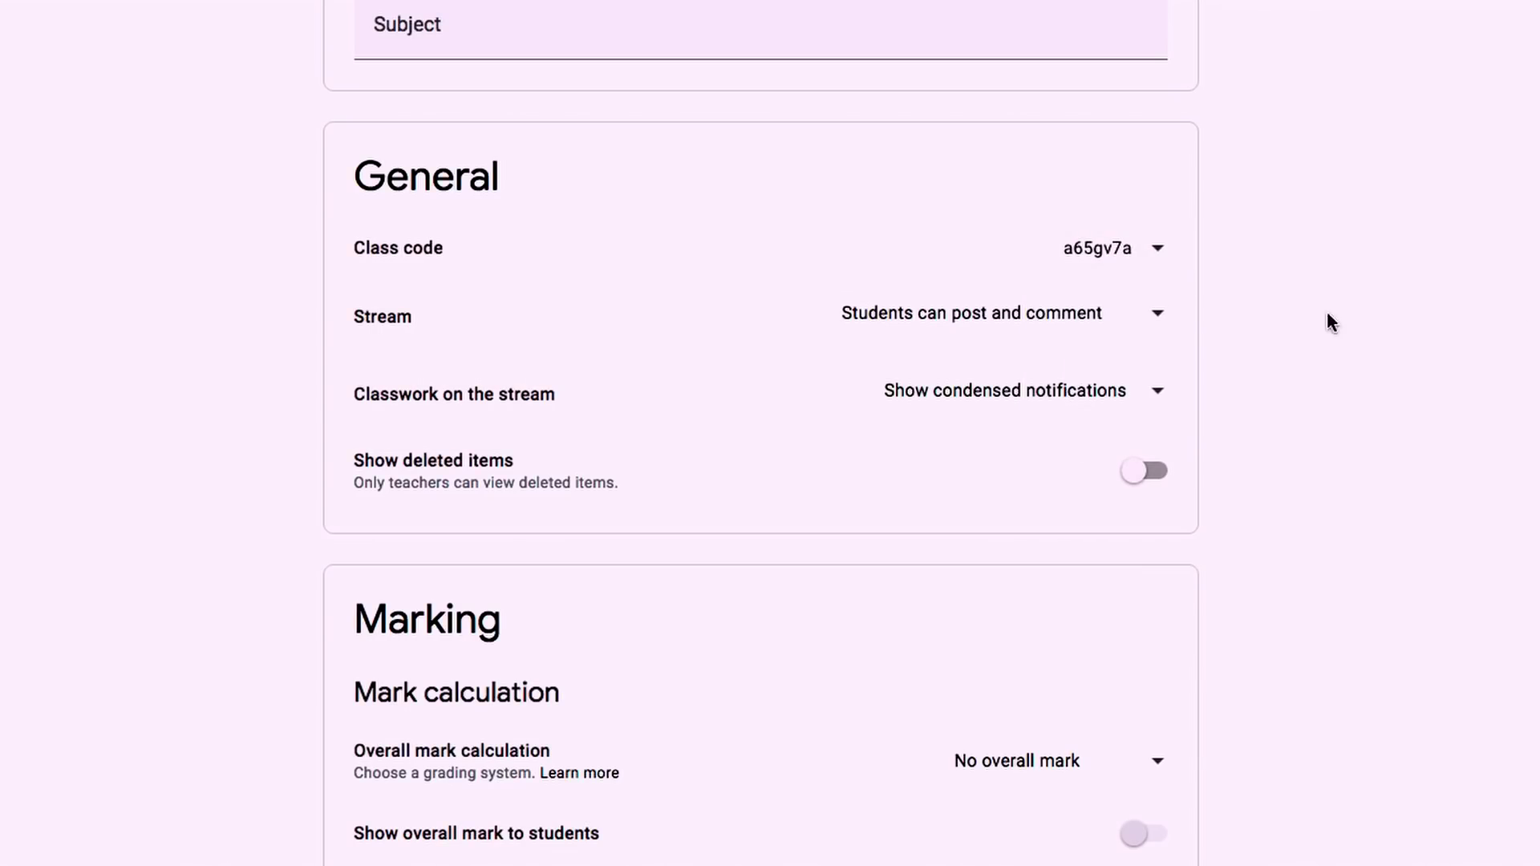
Examine the options for who can post and comment on the stream, and leave the class settings without changing anything.
click(1134, 329)
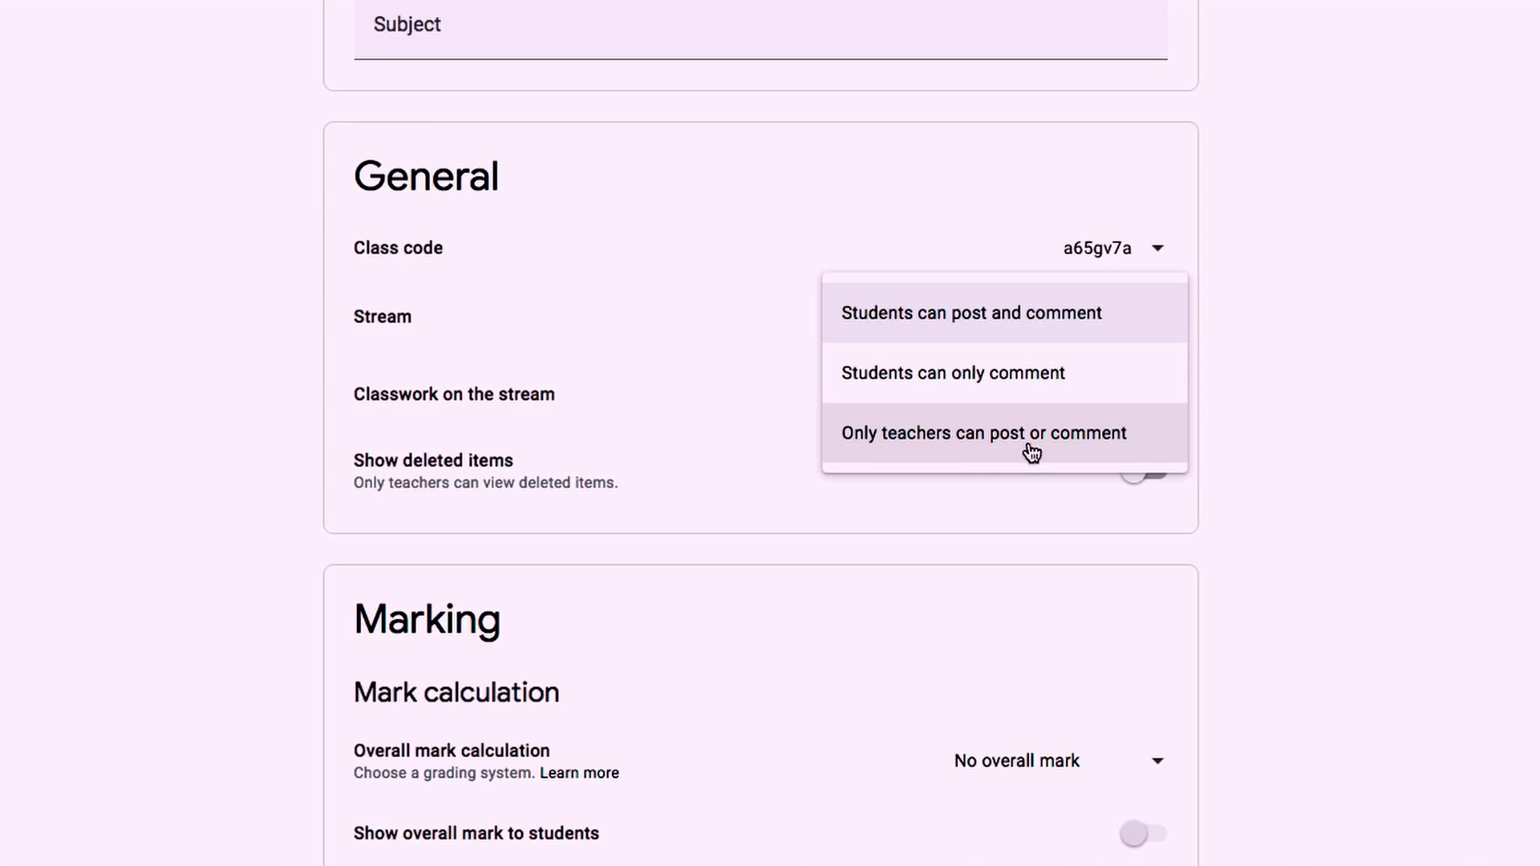
key(Escape)
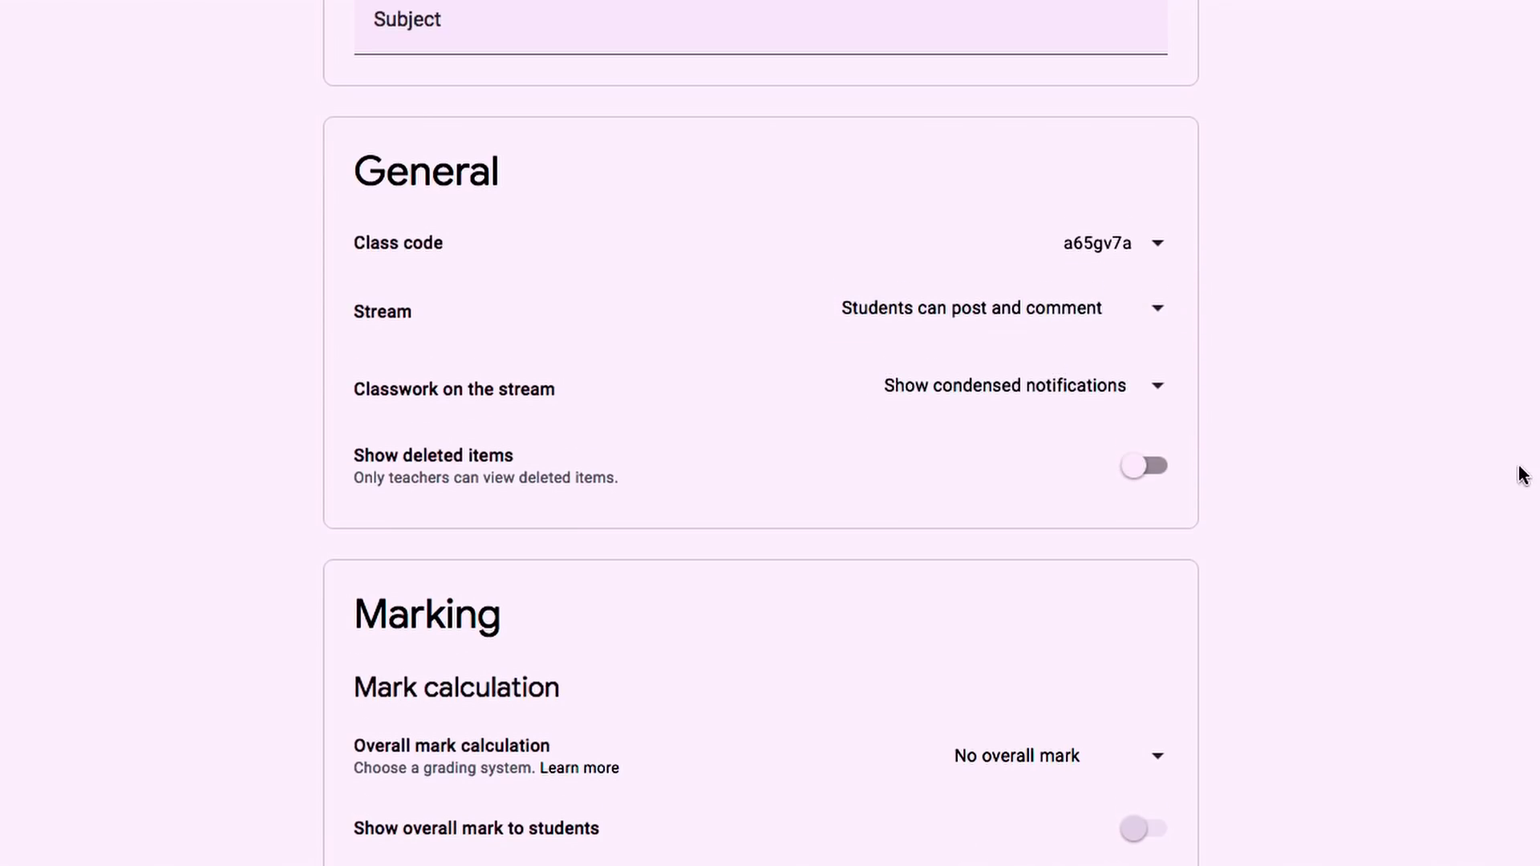
scroll(1519, 474, down, 1)
scroll(1249, 454, up, 5)
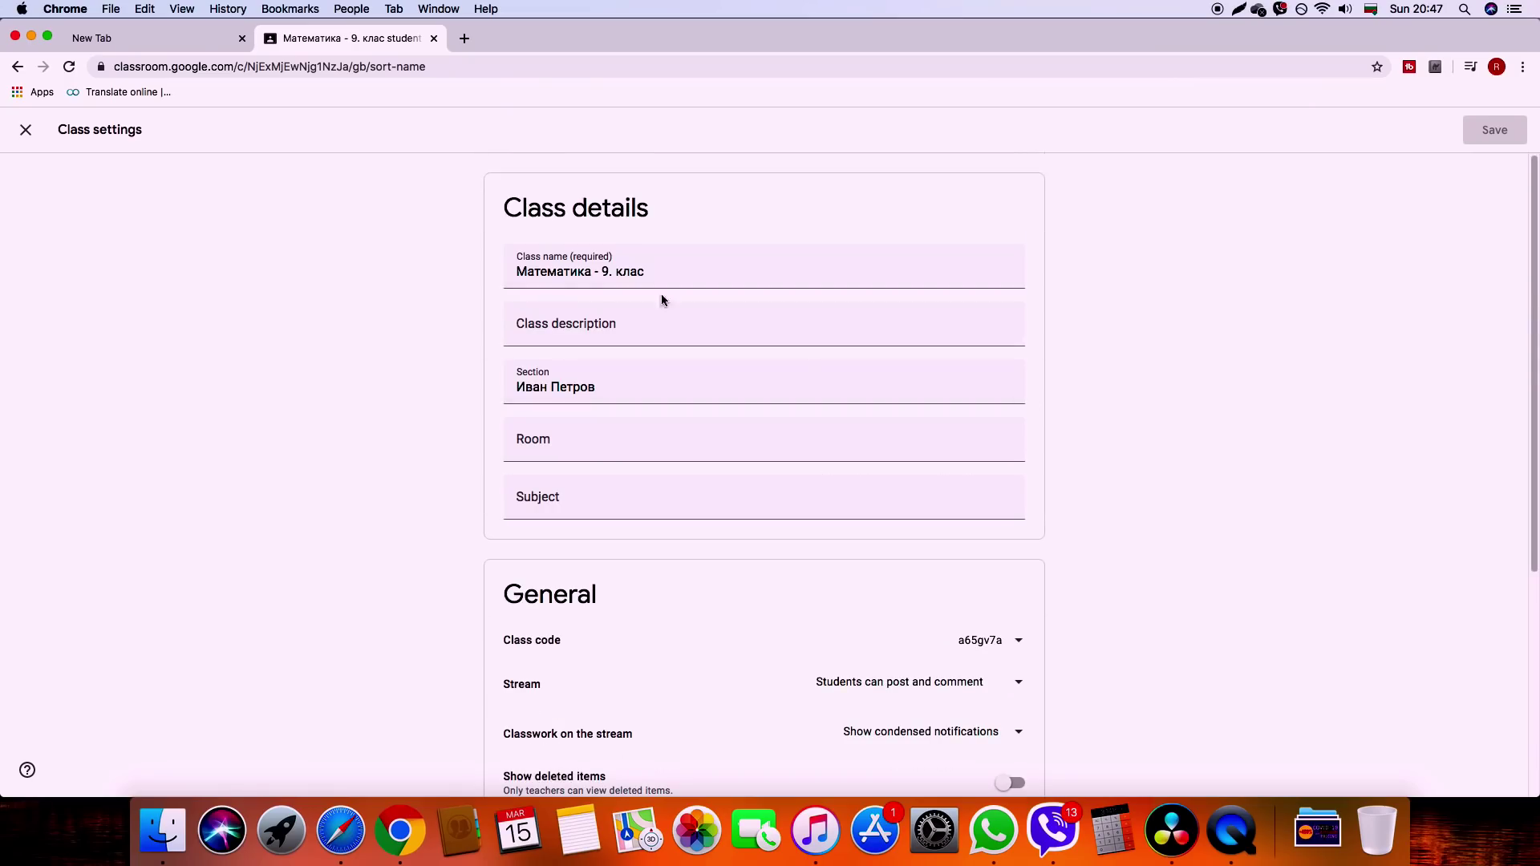
click(27, 131)
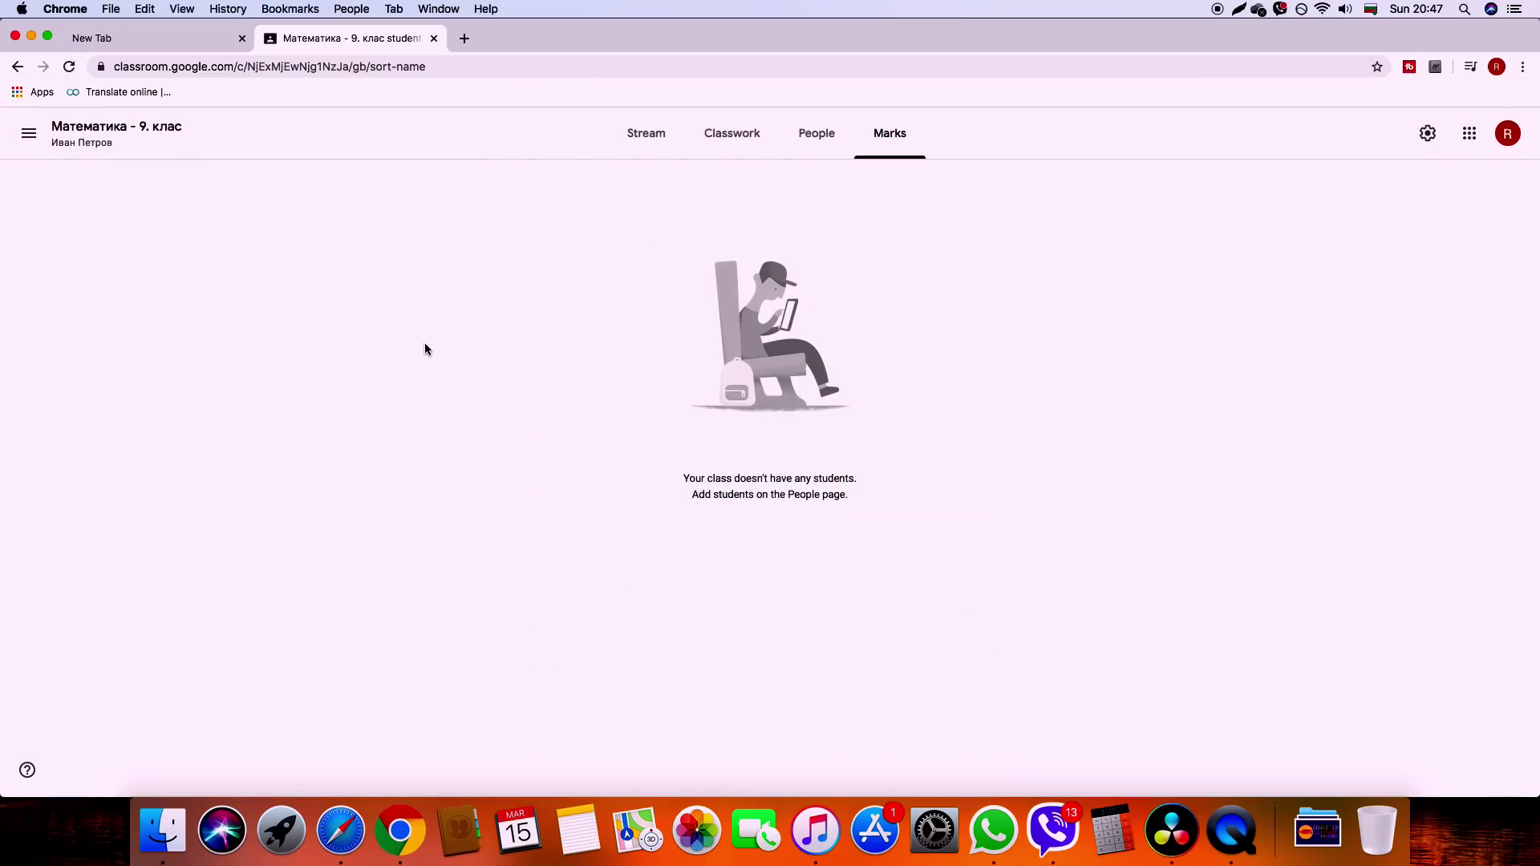